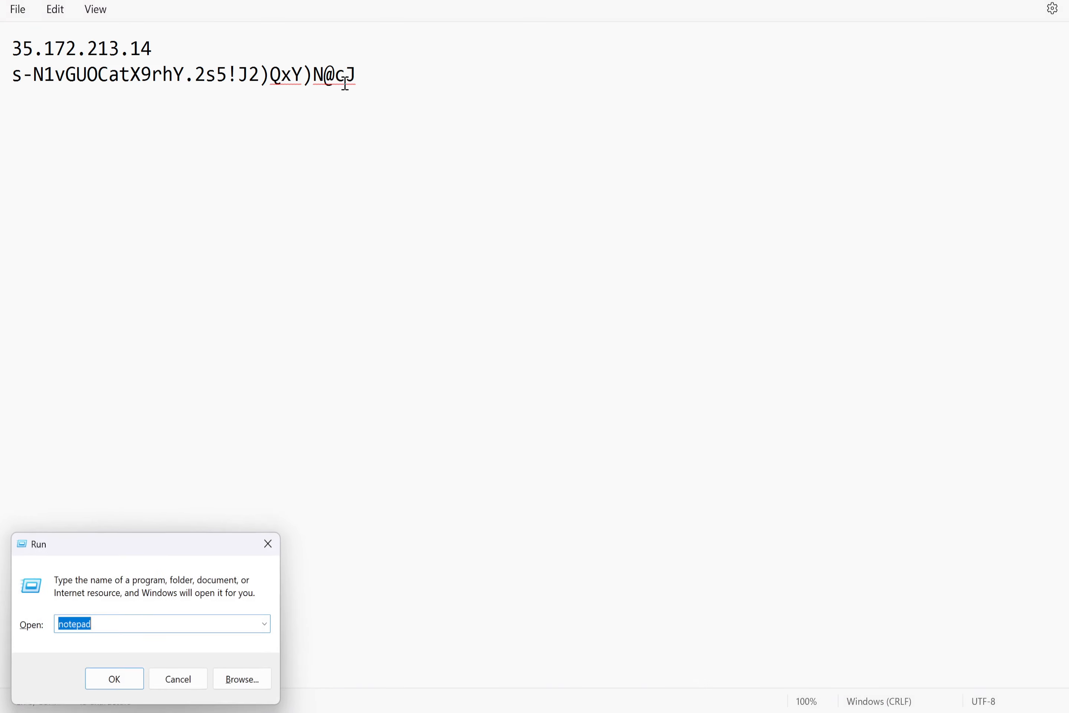
# Launch Remote Desktop Connection with mstsc and connect to the computer 35.172.213.14.
pyautogui.write('mstsc')
pyautogui.press('Return')
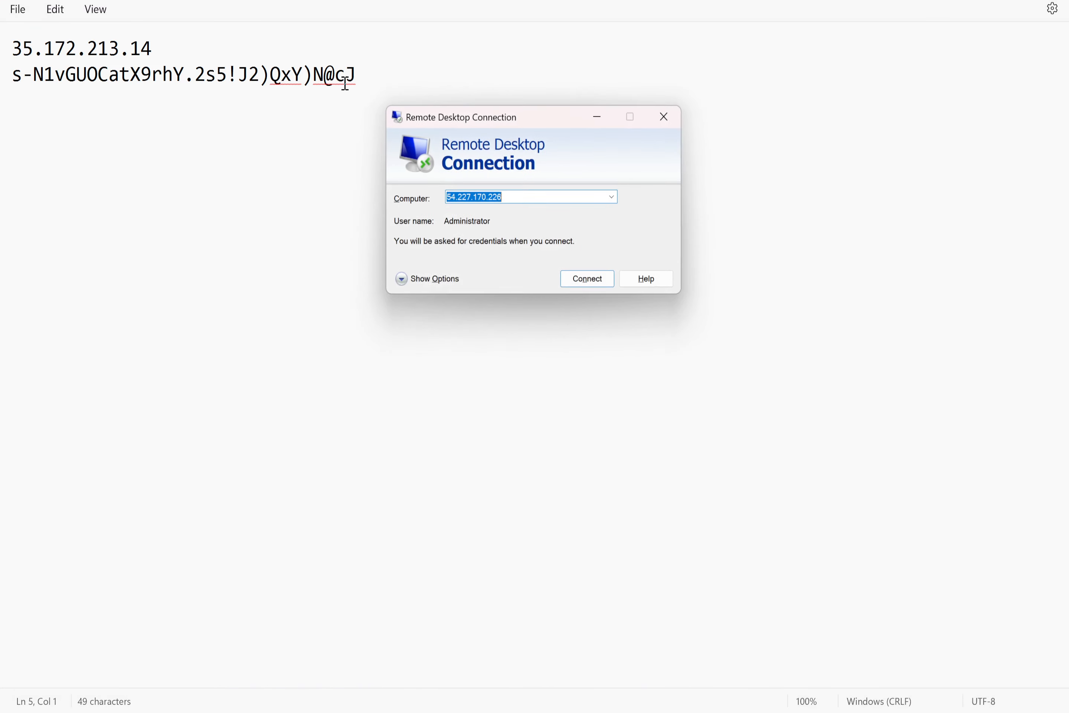
pyautogui.press('BackSpace')
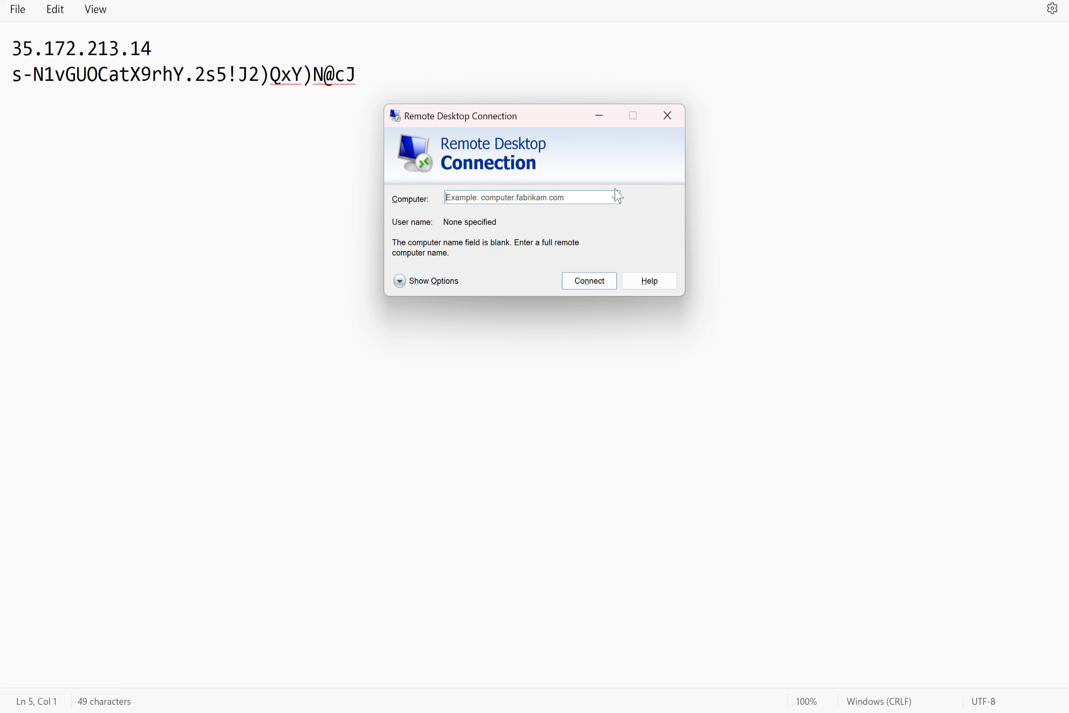
pyautogui.write('35')
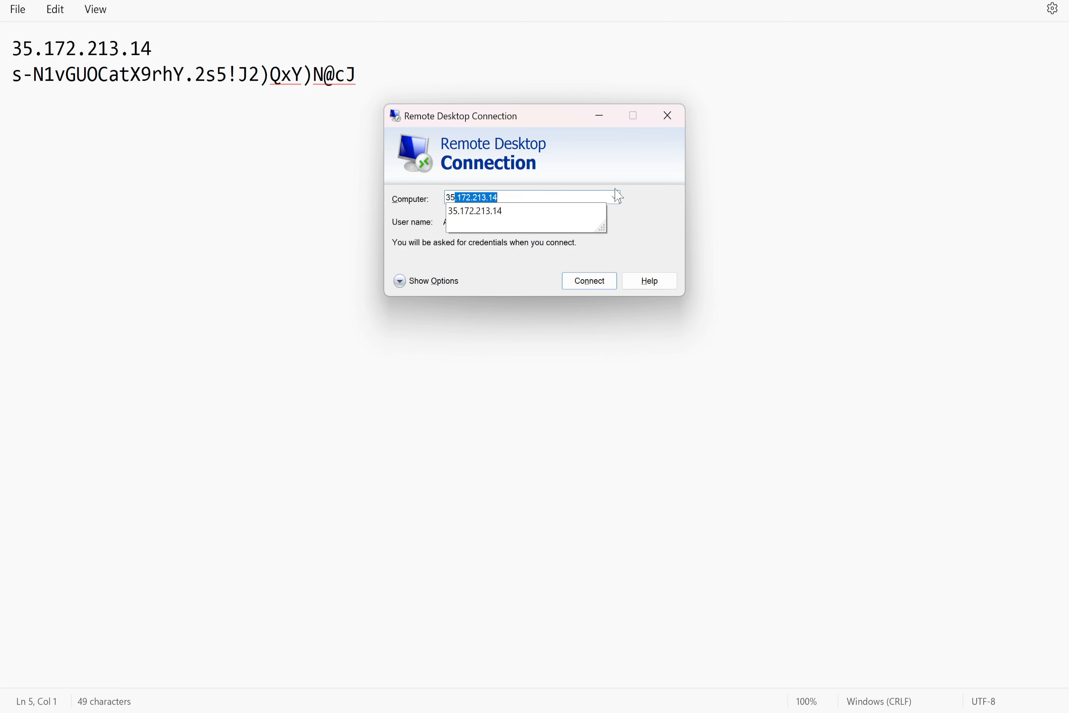
pyautogui.write('.172.213.14')
pyautogui.press('Return')
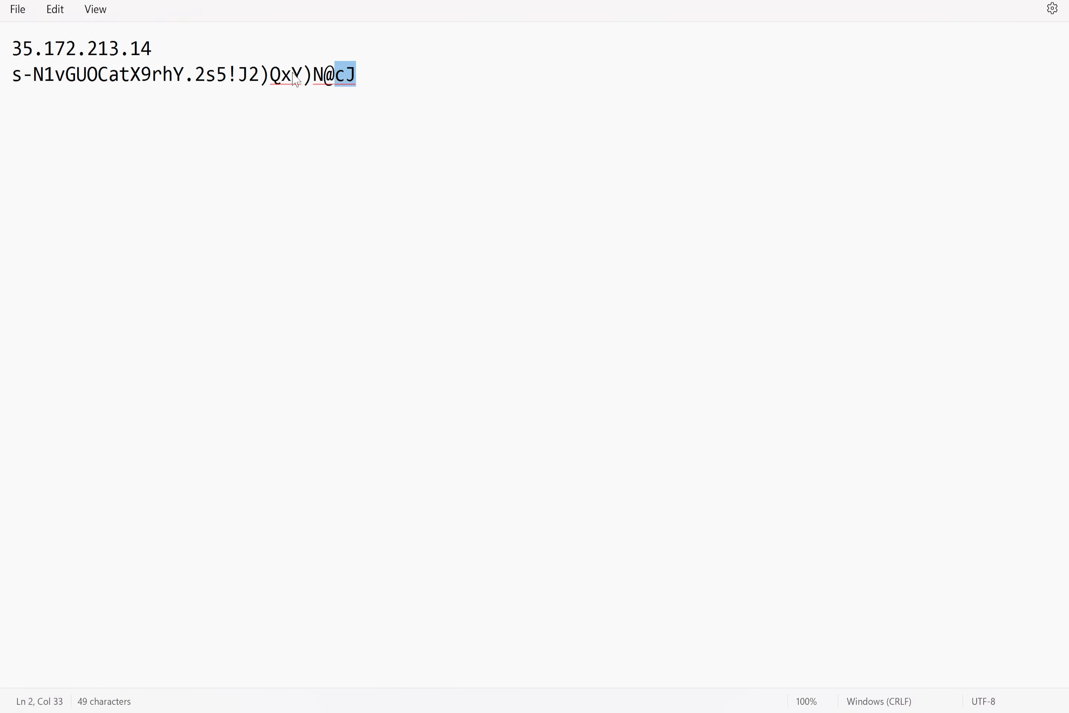
# Copy the Administrator password from the notes into the credentials prompt, submit it and accept the untrusted certificate.
pyautogui.moveTo(360, 75); pyautogui.dragTo(10, 75)
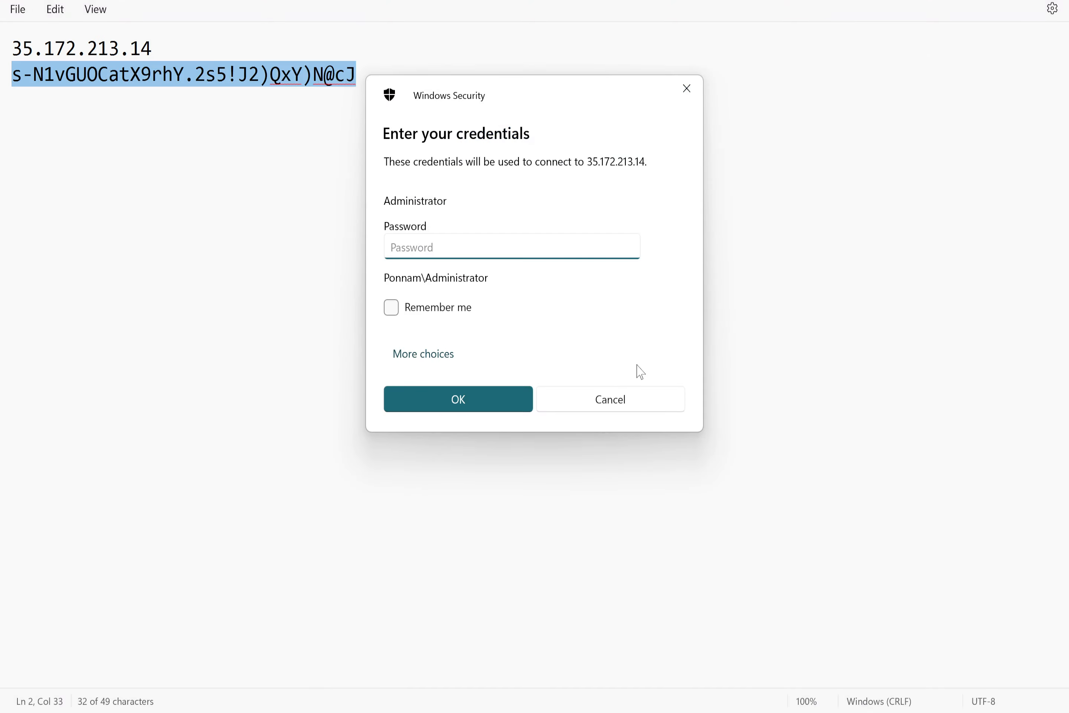
pyautogui.hotkey('ctrl', 'v')
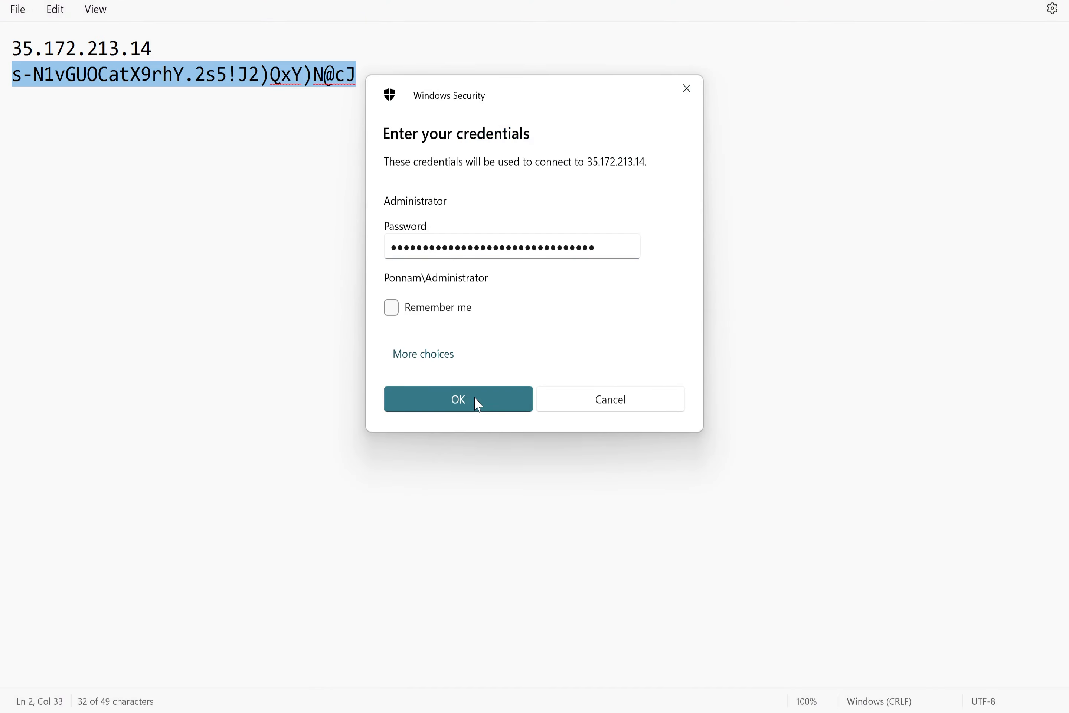
pyautogui.click(475, 403)
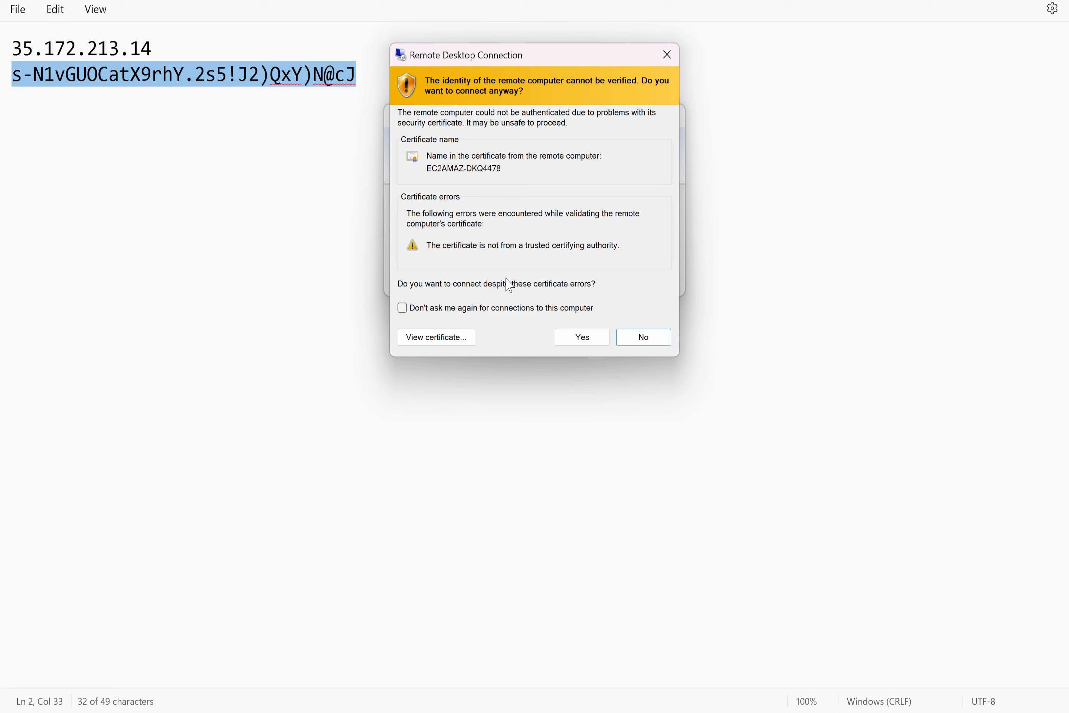
pyautogui.click(580, 336)
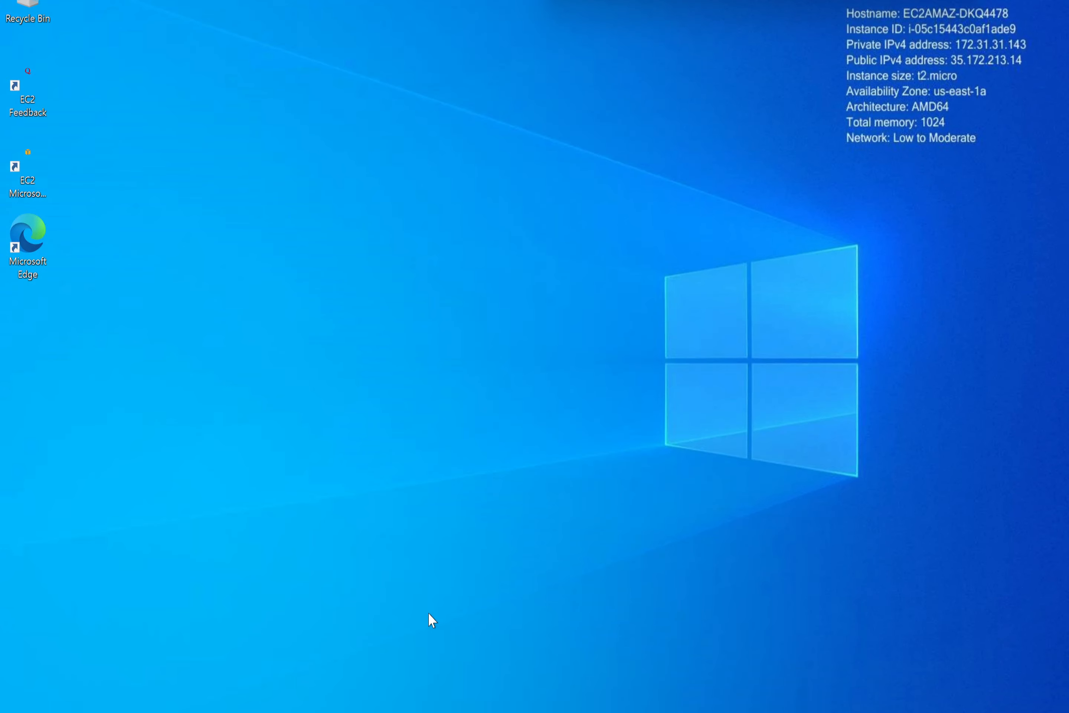
# Open New Volume (D:) on the remote server, examine its text files, and minimize the file window.
pyautogui.press('super+e')
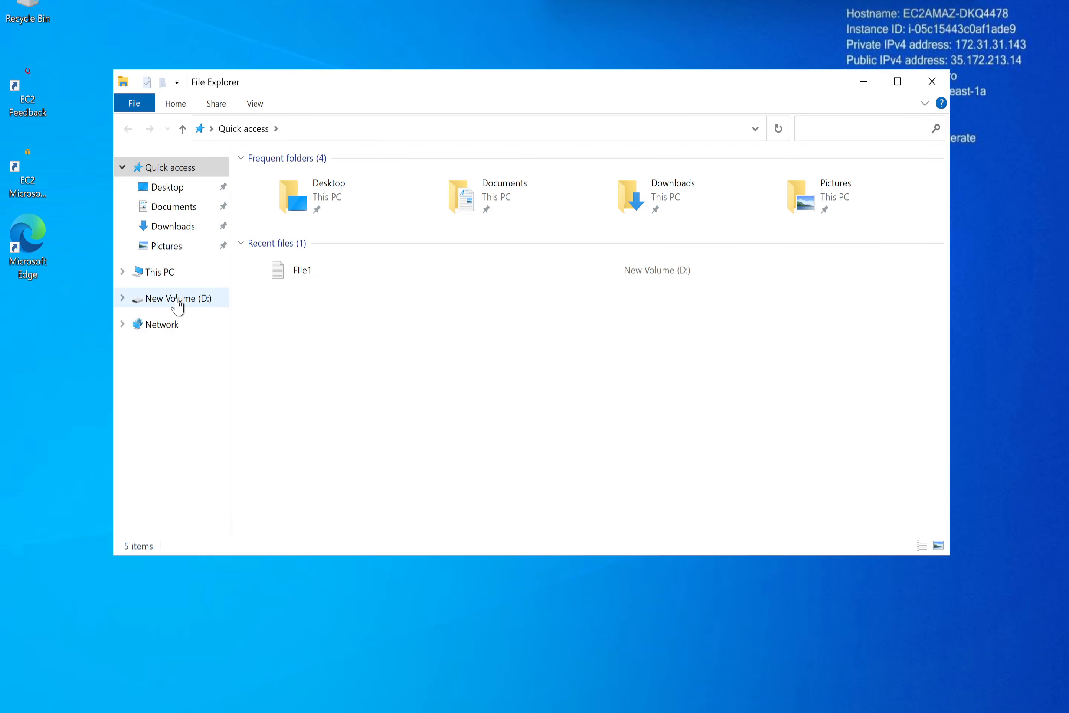
pyautogui.click(177, 299)
pyautogui.click(169, 273)
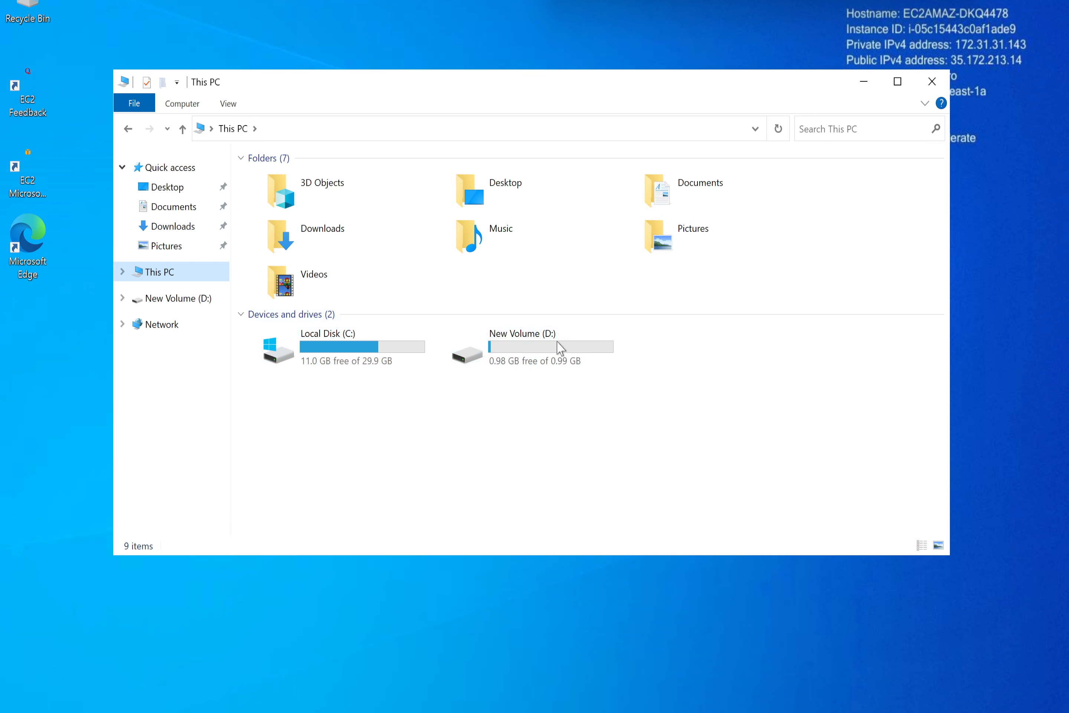
pyautogui.doubleClick(558, 345)
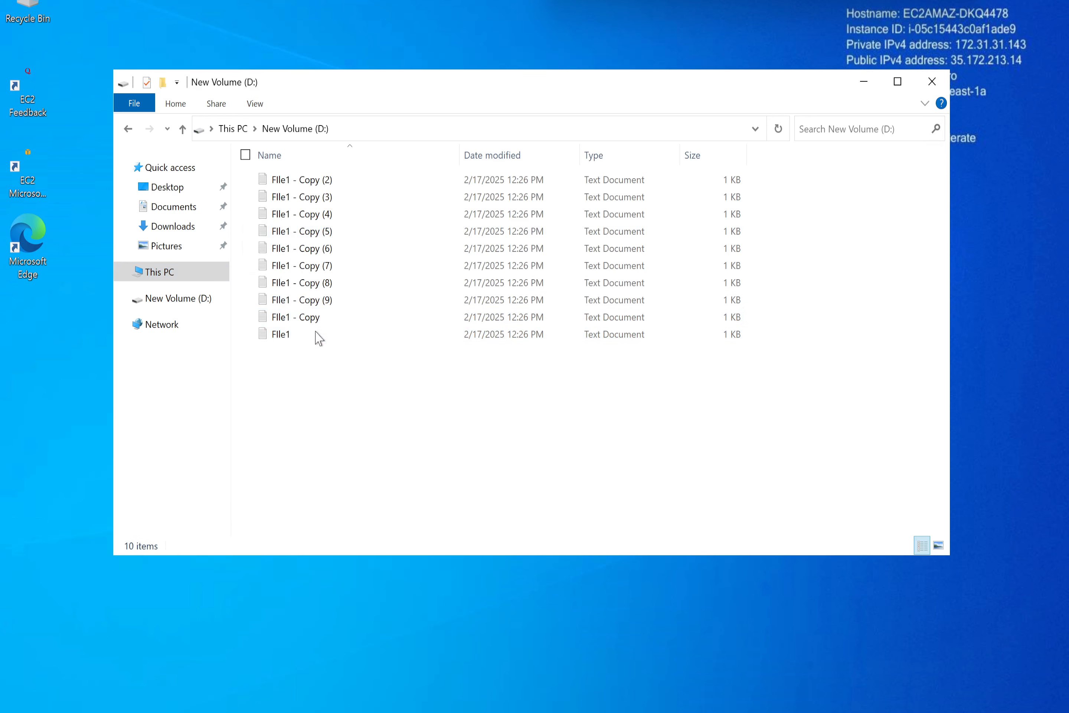
pyautogui.moveTo(323, 372); pyautogui.dragTo(279, 144)
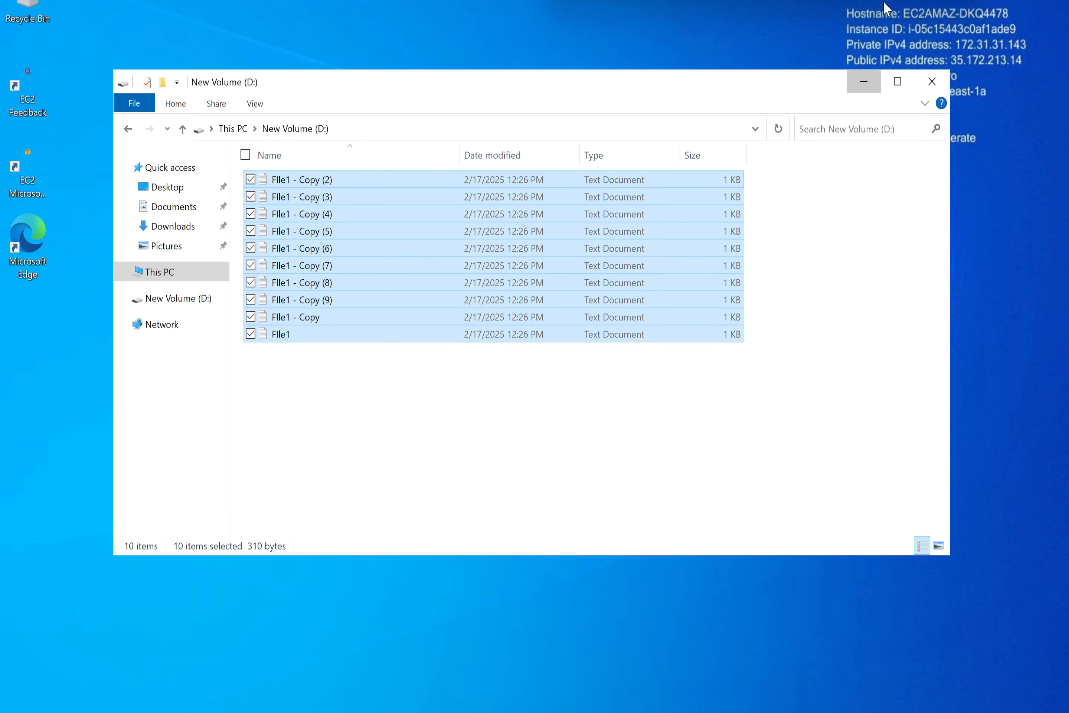
pyautogui.click(864, 81)
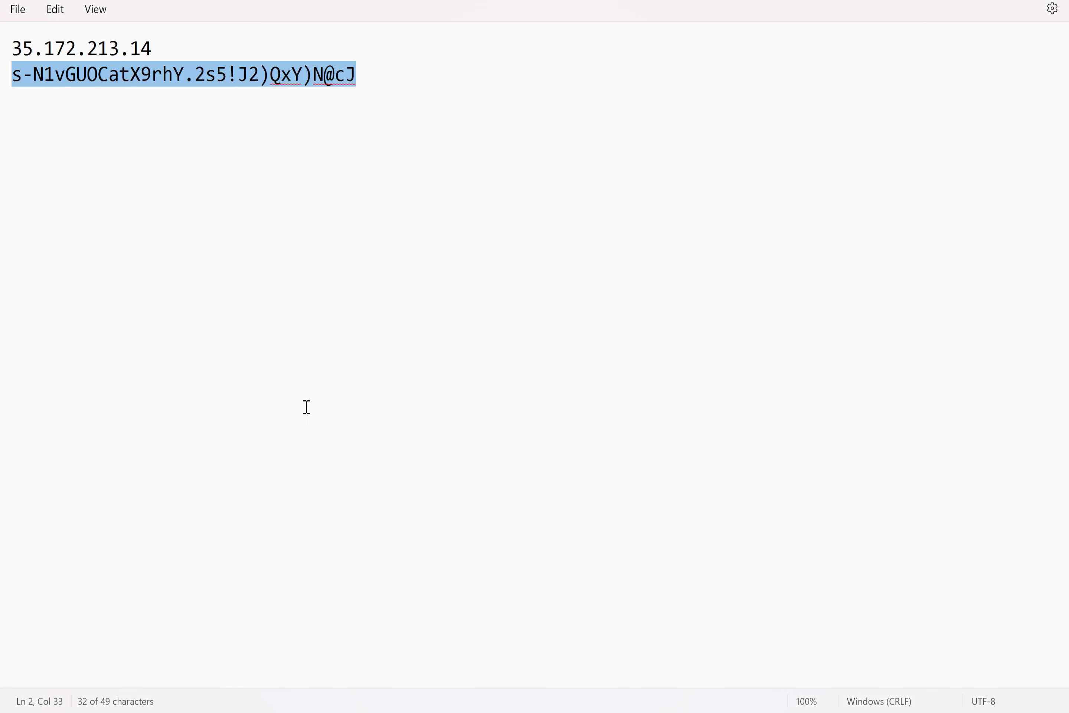
# Switch to the EBS Volume Management notes in Notepad and highlight the instruction to increase the 1GB volume to 3GB.
pyautogui.hotkey('ctrl', 'End')
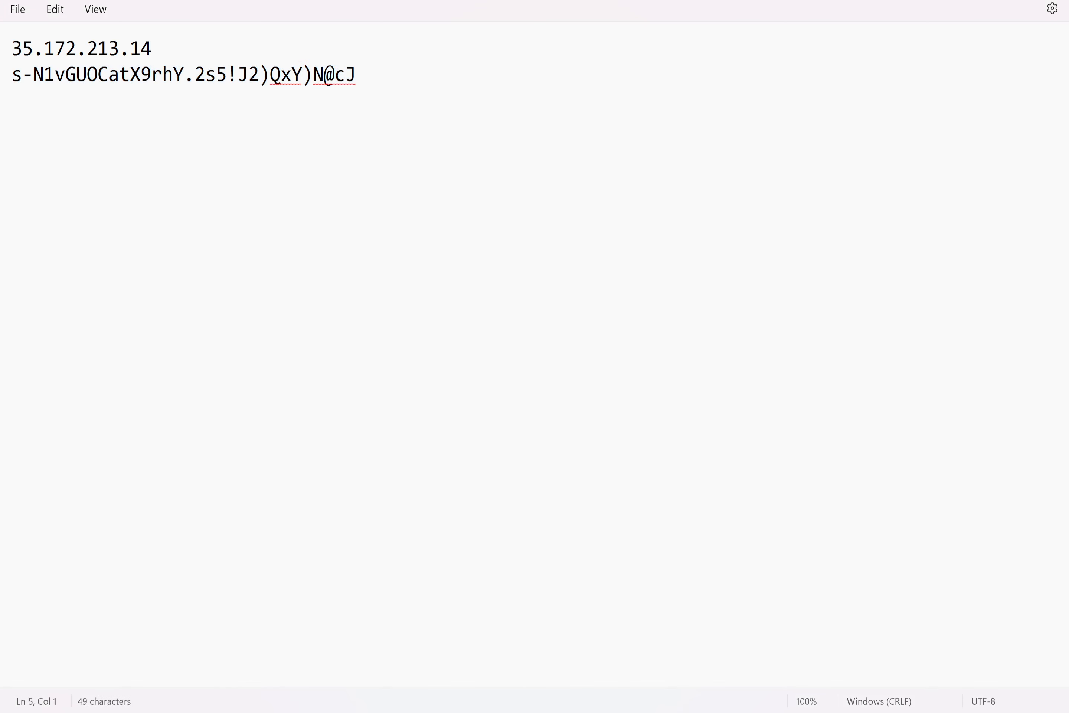
pyautogui.moveTo(731, 711)
pyautogui.click(666, 632)
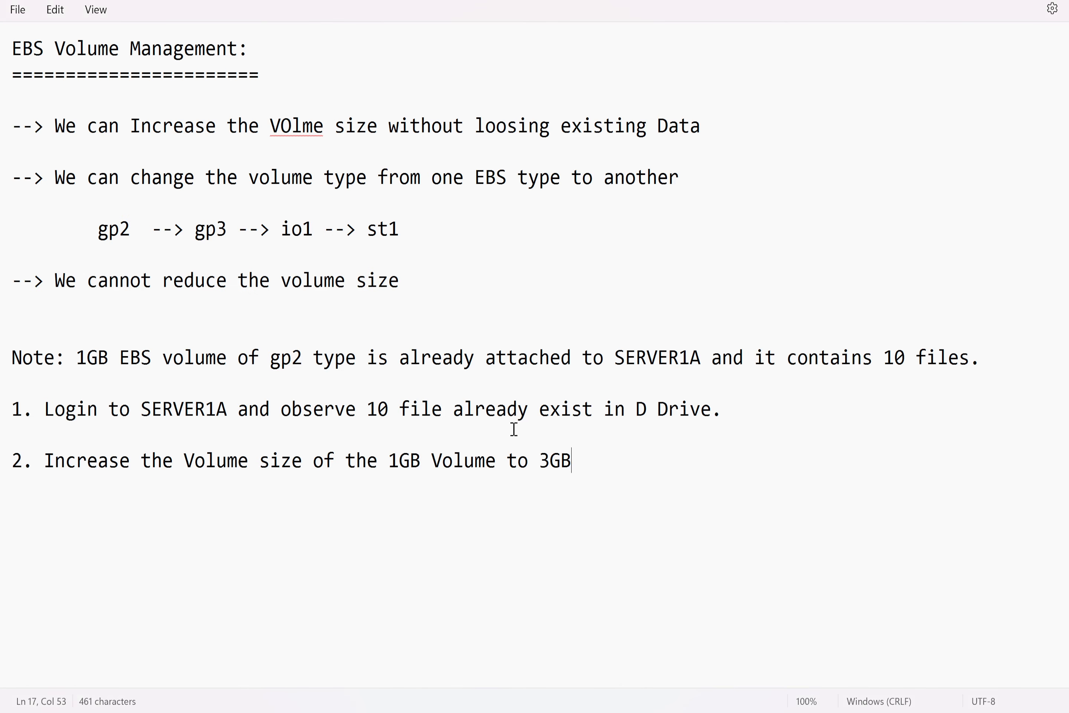
pyautogui.moveTo(566, 462); pyautogui.dragTo(44, 466)
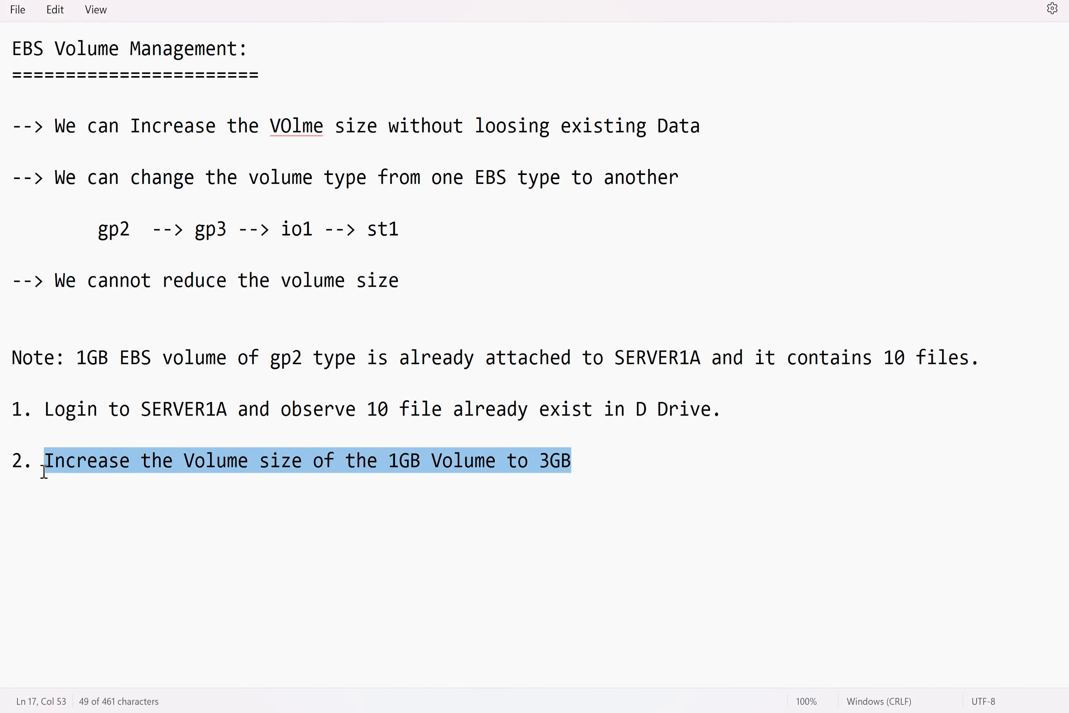
# Switch to the AWS console in the browser and open the list of Elastic Block Store volumes in EC2.
pyautogui.hotkey('alt', 'Tab')
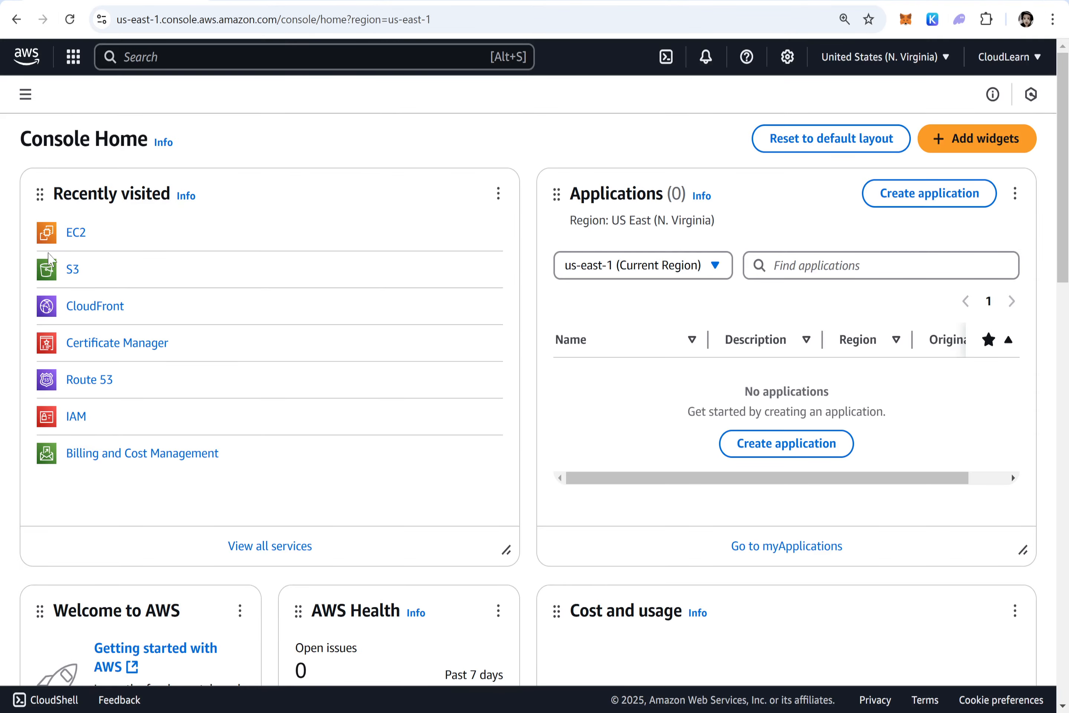
pyautogui.click(75, 235)
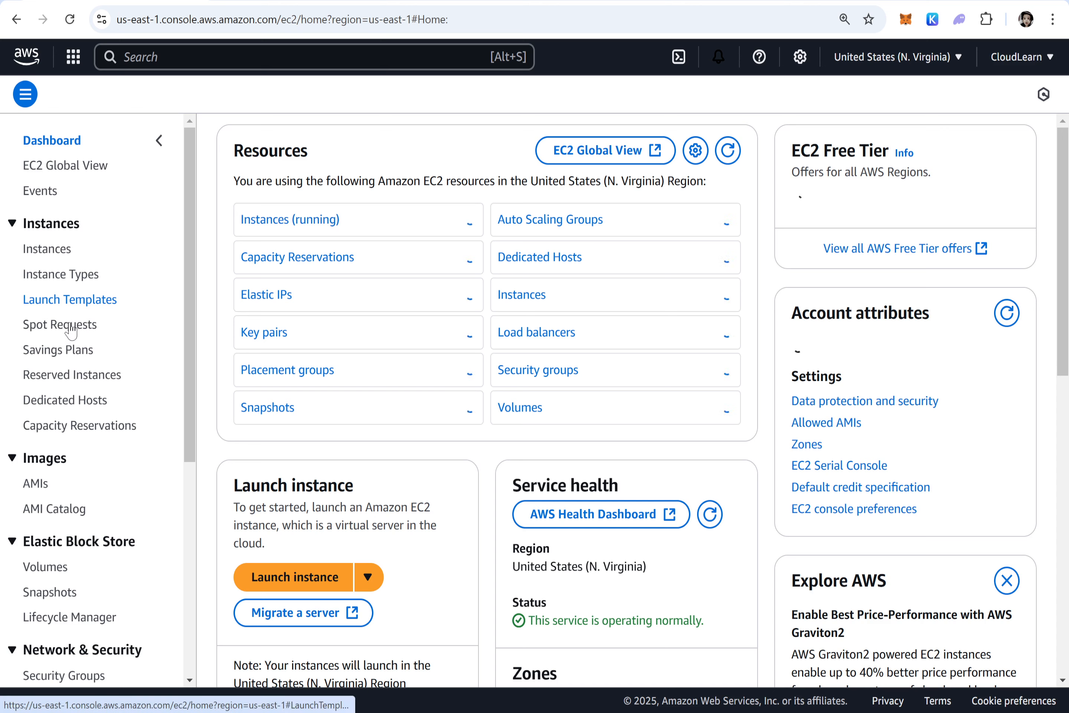
pyautogui.scroll(-5, 71, 322)
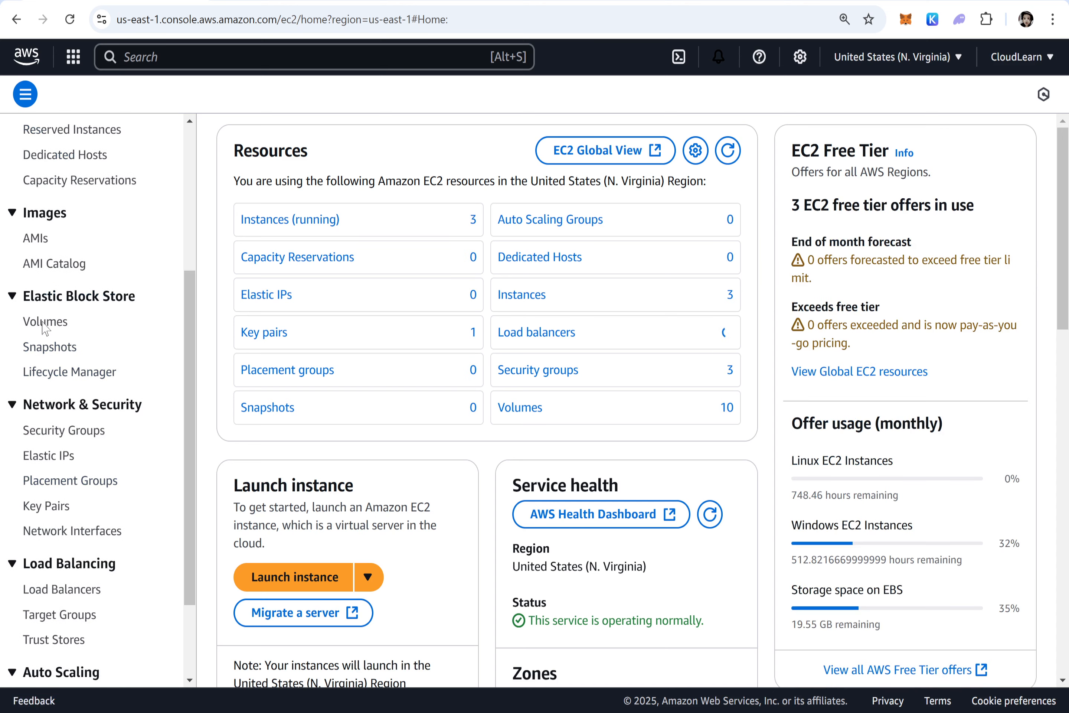
pyautogui.click(57, 331)
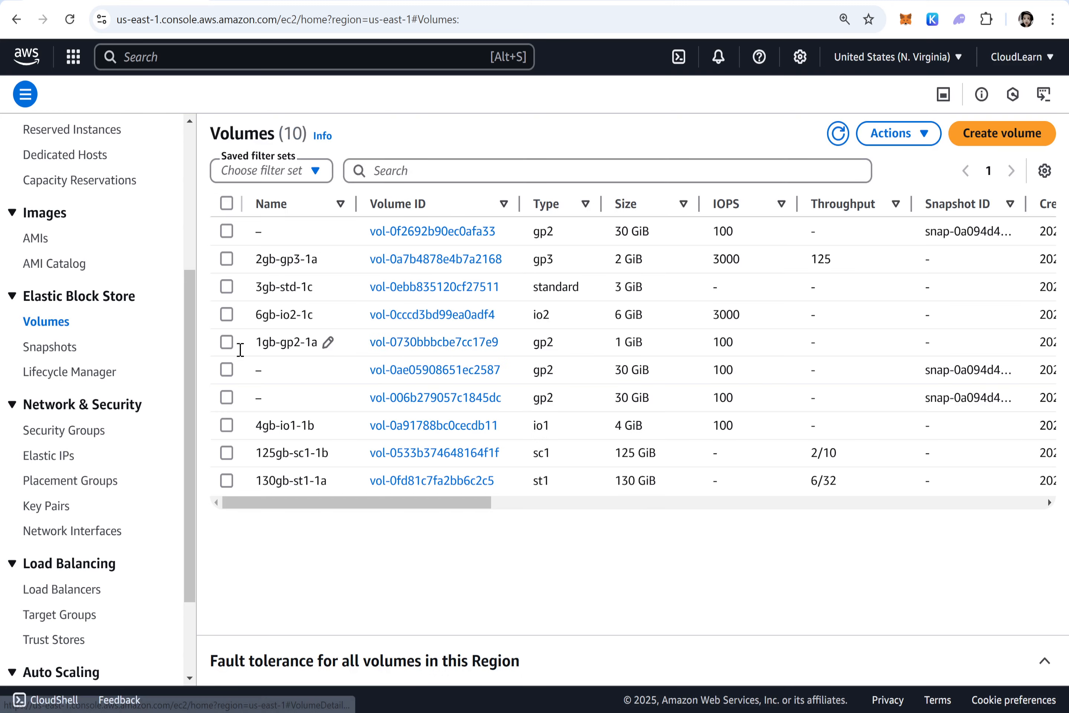
# Modify the 1gb-gp2-1a volume to a size of 3 GiB, keeping the General Purpose SSD (gp2) type, and confirm the modification.
pyautogui.click(227, 341)
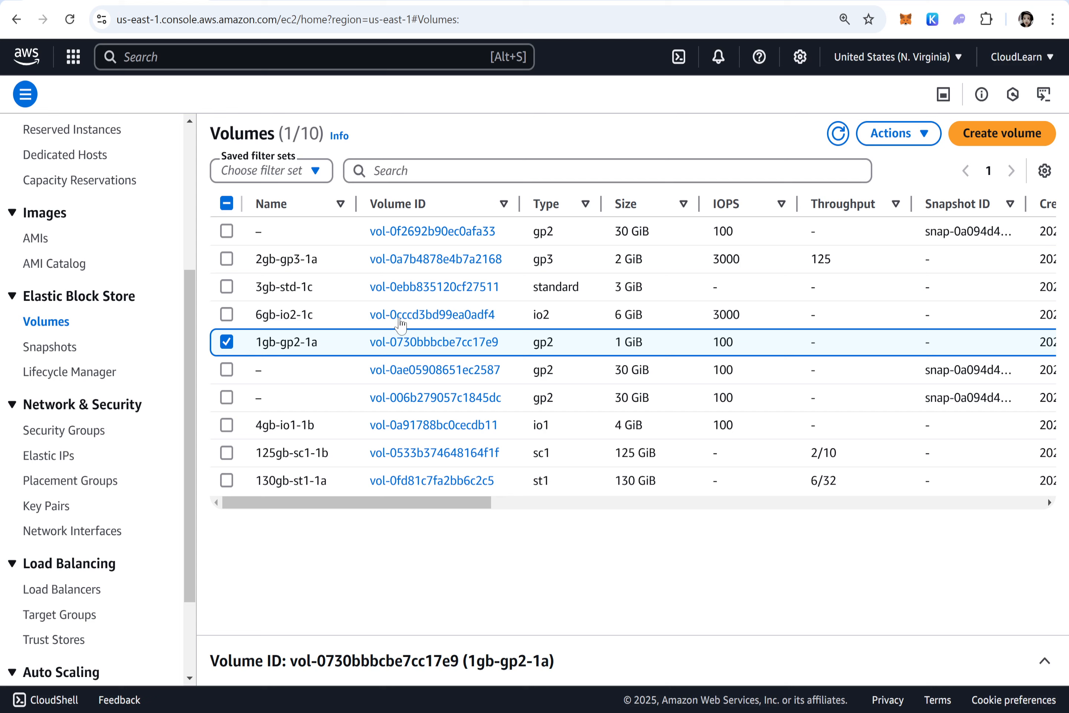
pyautogui.click(906, 143)
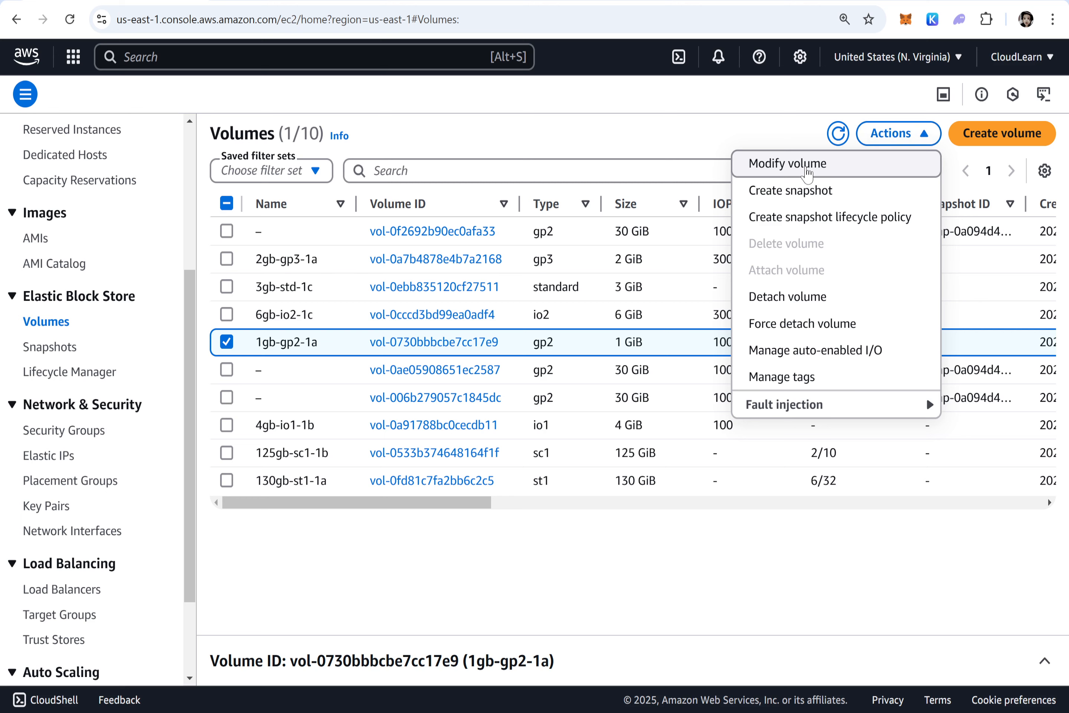
pyautogui.click(806, 167)
pyautogui.doubleClick(46, 399)
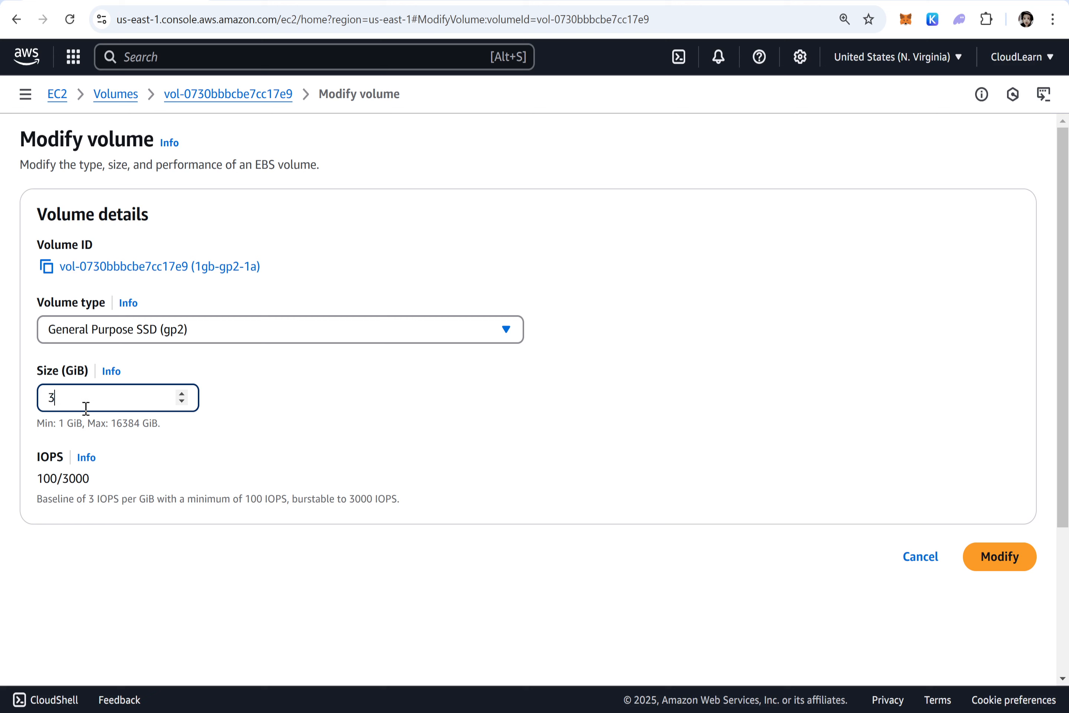
pyautogui.click(186, 330)
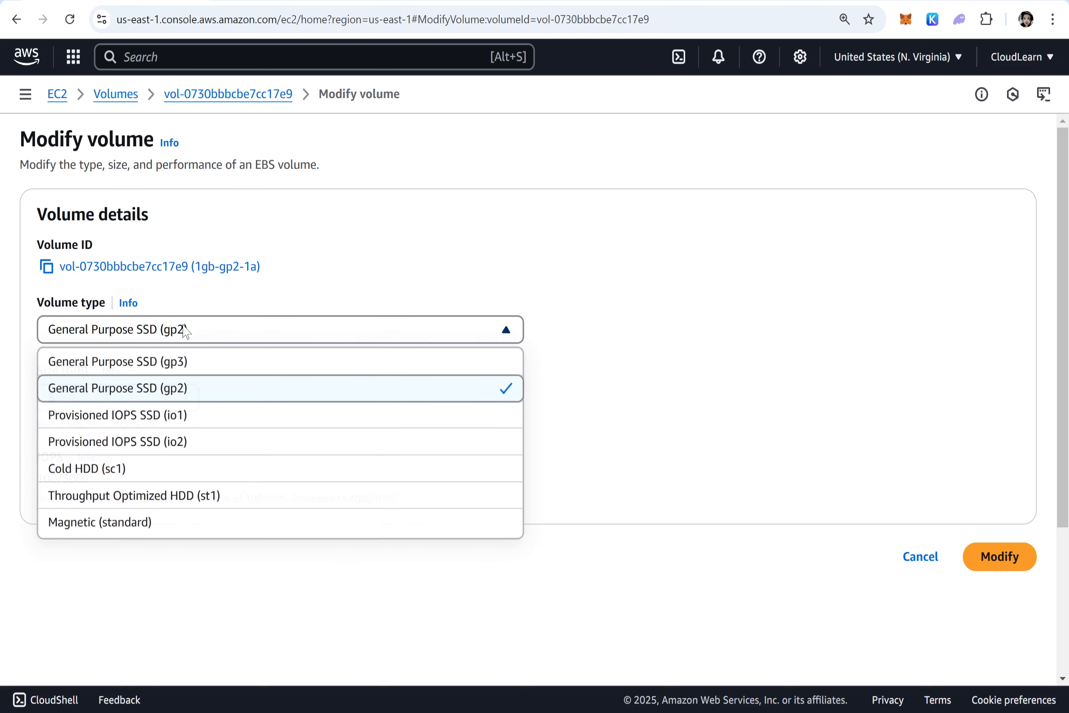
pyautogui.click(213, 330)
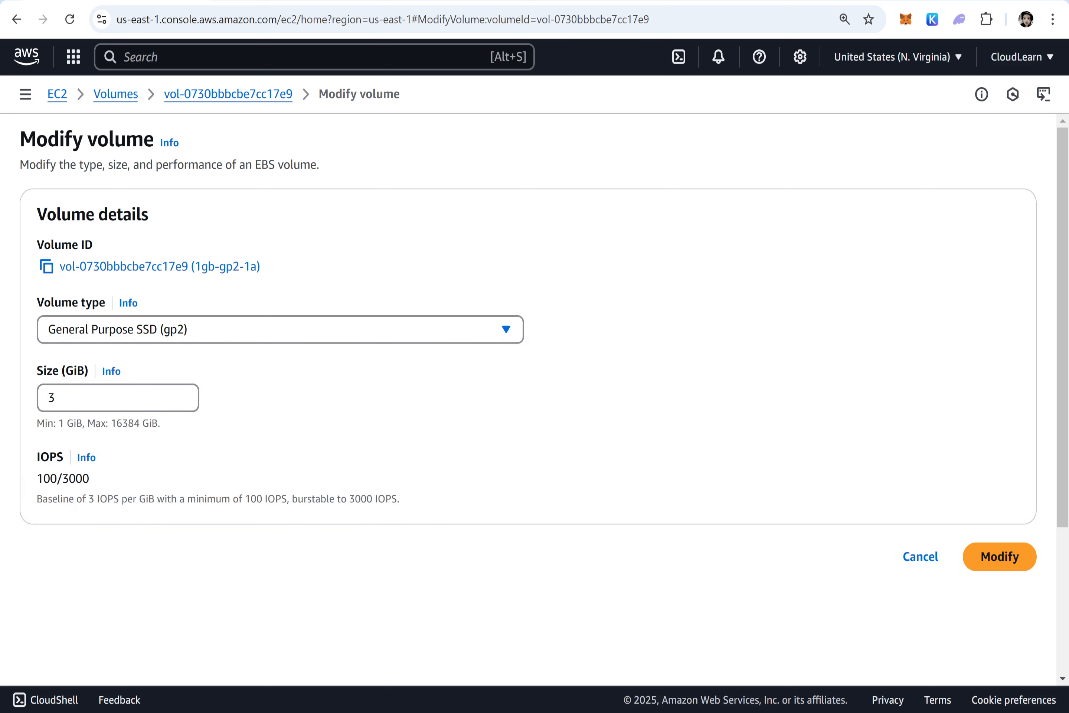
pyautogui.click(1008, 559)
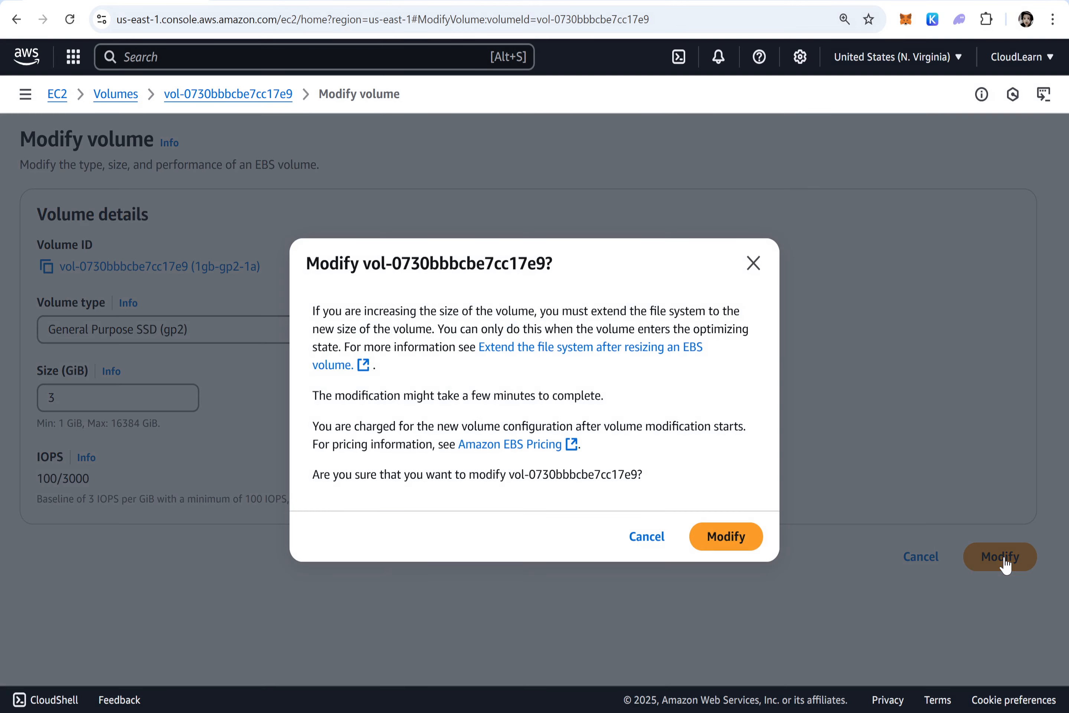
pyautogui.click(728, 536)
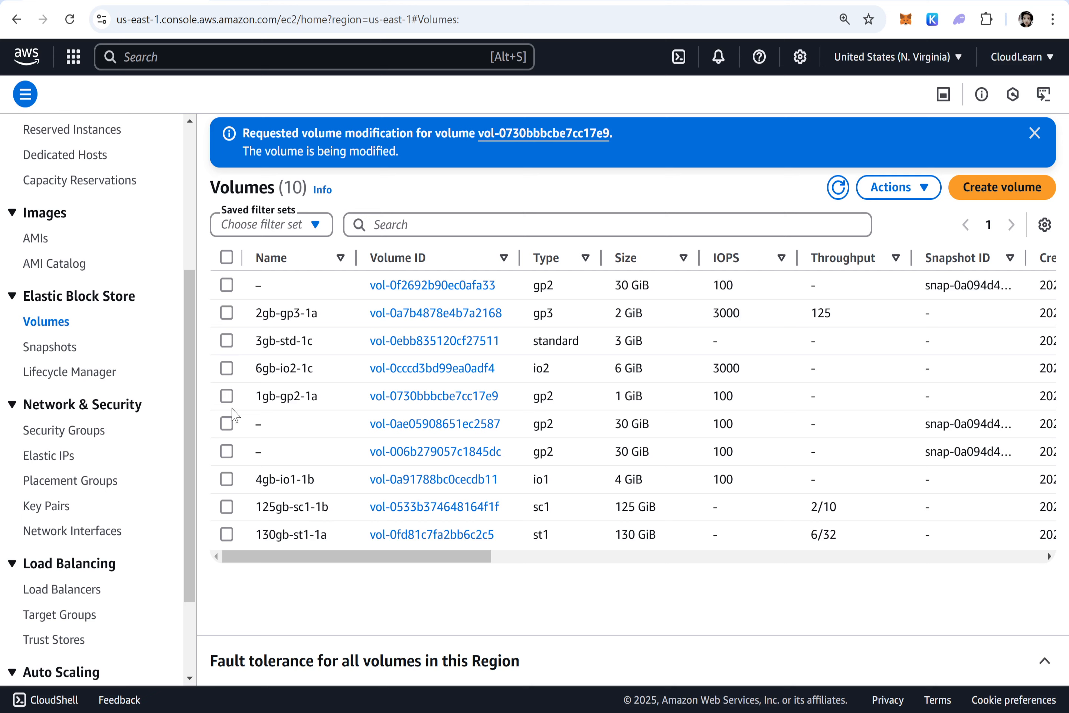
# Refresh the volumes list and check the size and volume state of 1gb-gp2-1a.
pyautogui.click(227, 396)
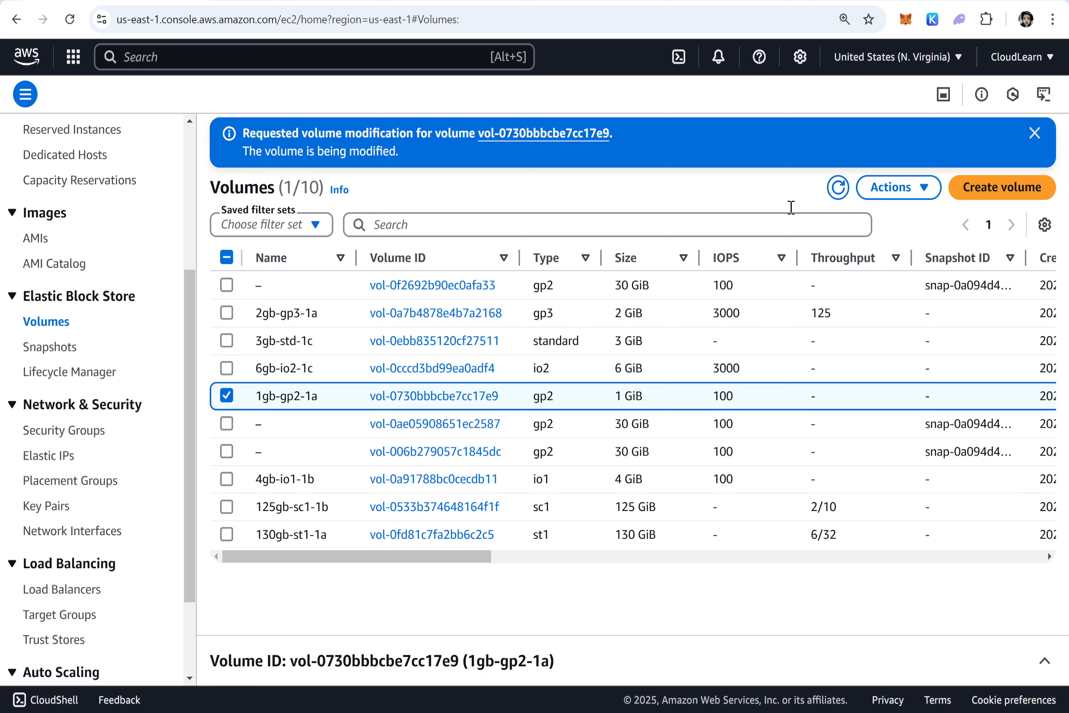
pyautogui.click(835, 199)
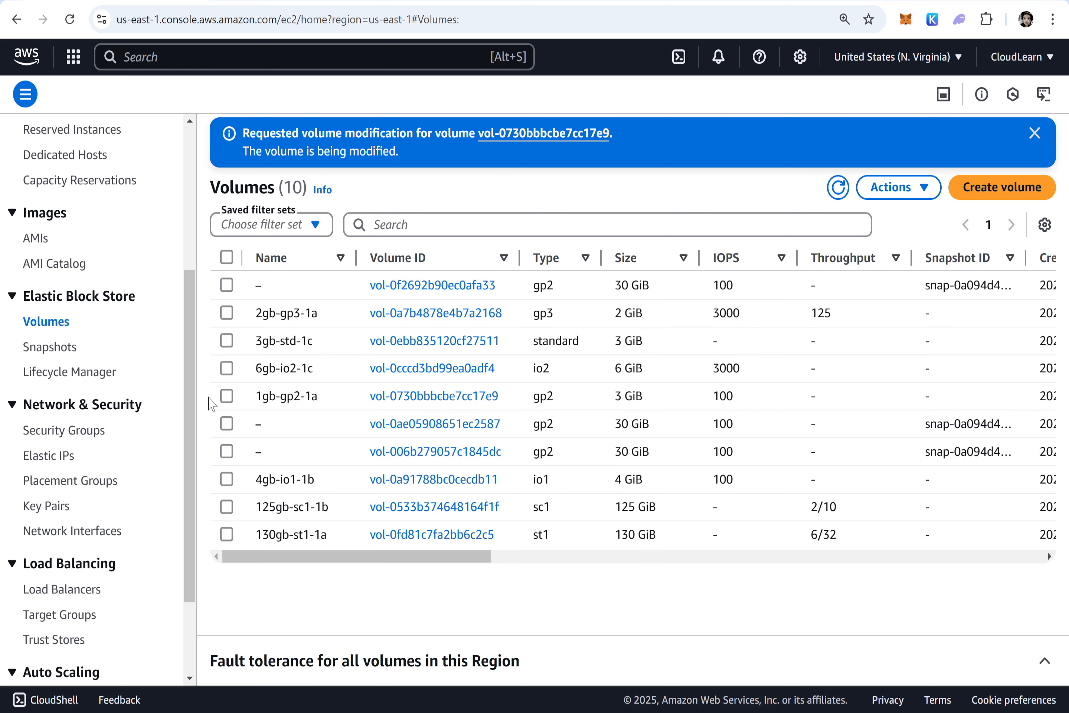
pyautogui.click(226, 397)
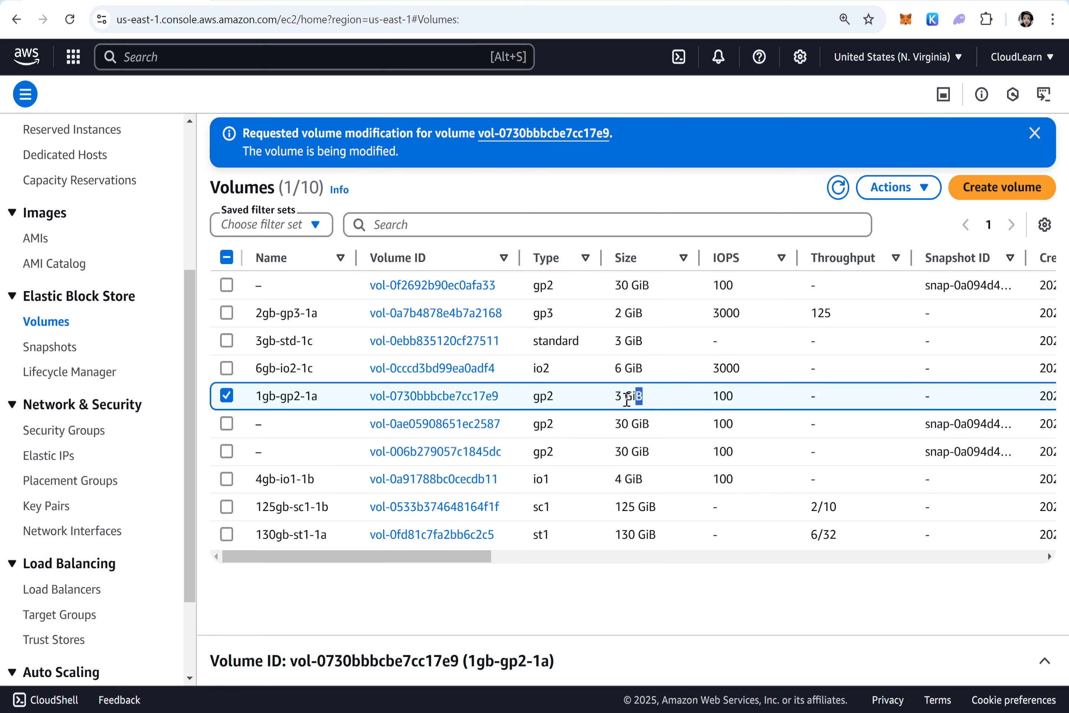
pyautogui.moveTo(643, 395); pyautogui.dragTo(604, 406)
pyautogui.moveTo(467, 556); pyautogui.dragTo(706, 551)
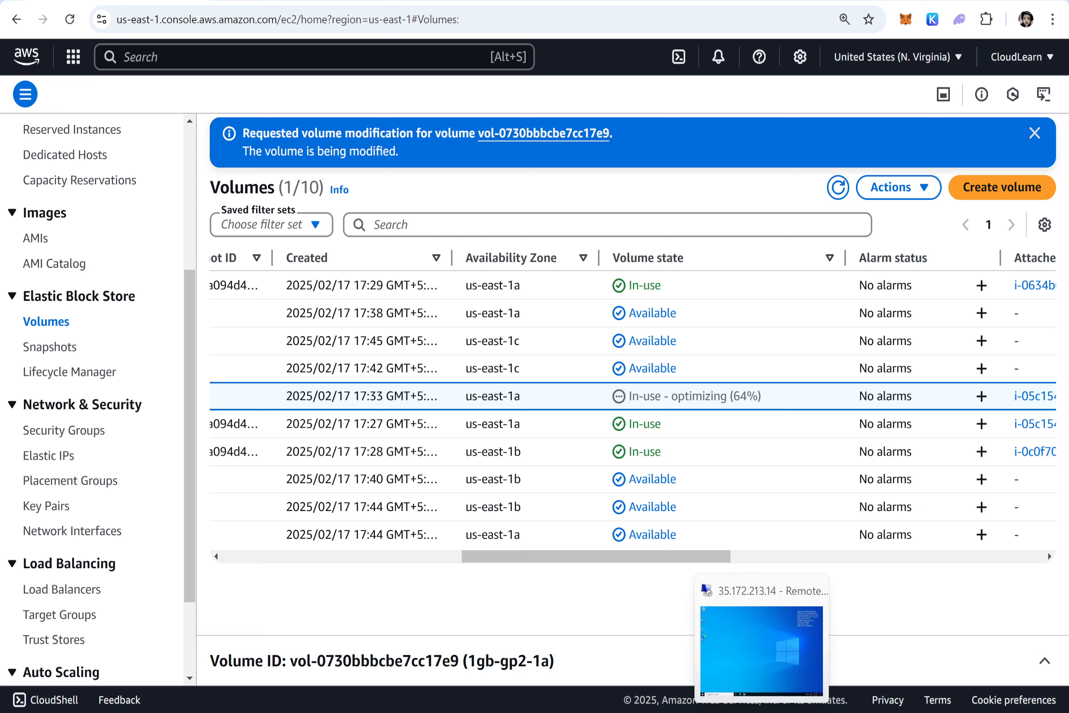
# Return to the remote desktop session and check the capacity of New Volume (D:) under This PC, refreshing the view.
pyautogui.click(762, 712)
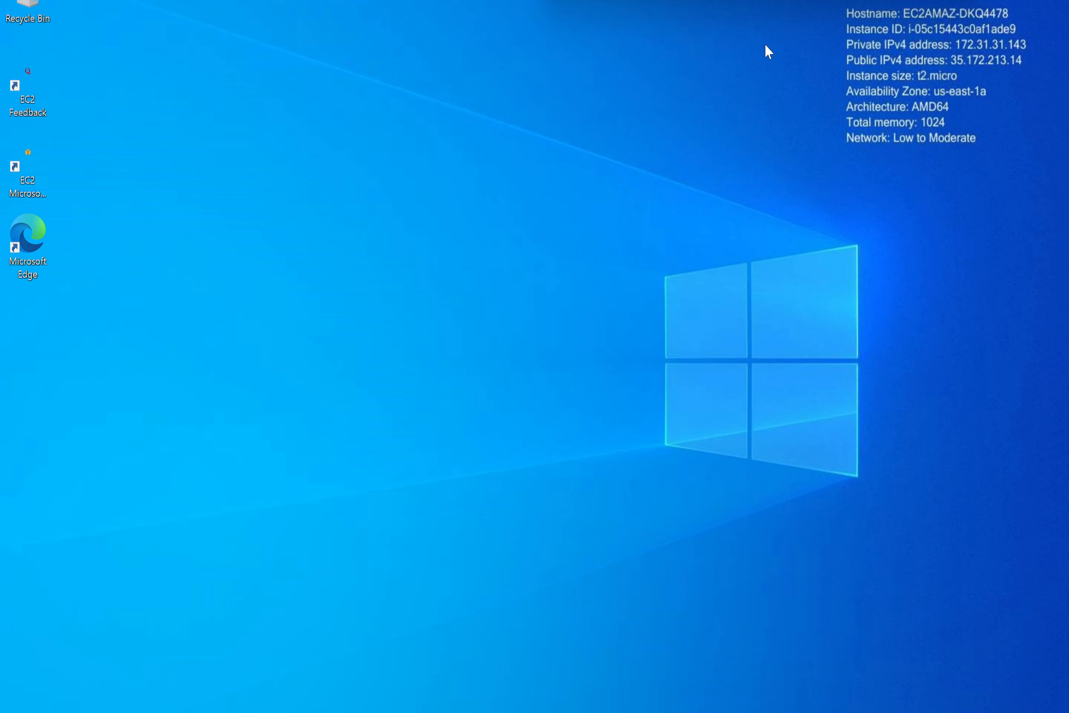
pyautogui.click(184, 711)
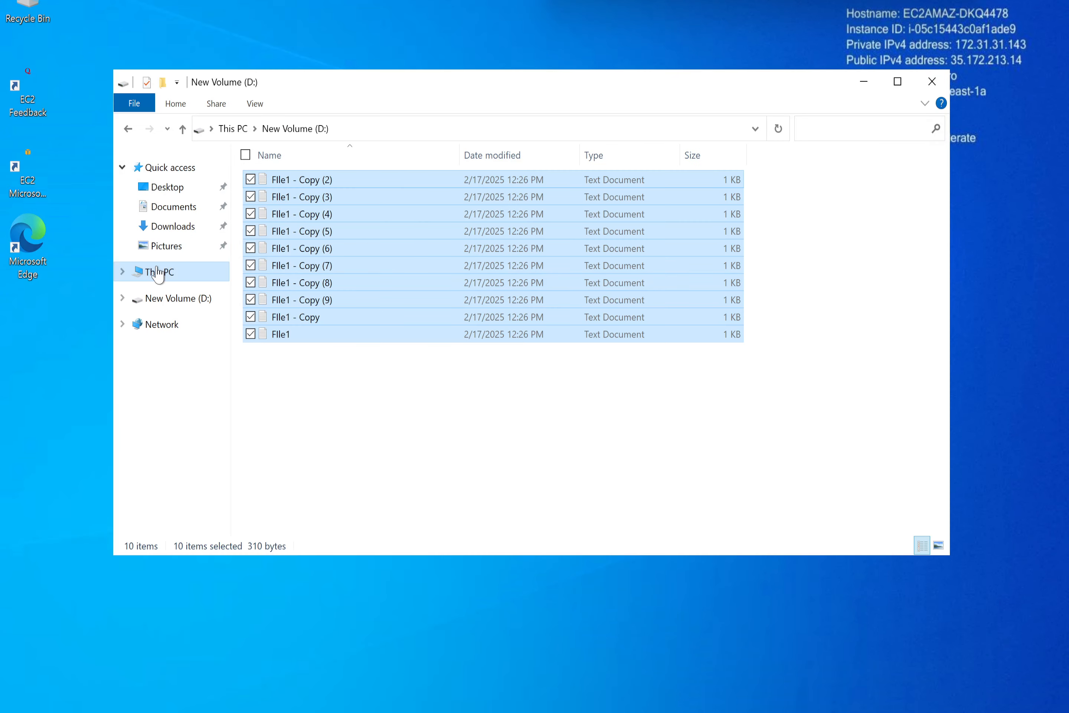
pyautogui.click(167, 278)
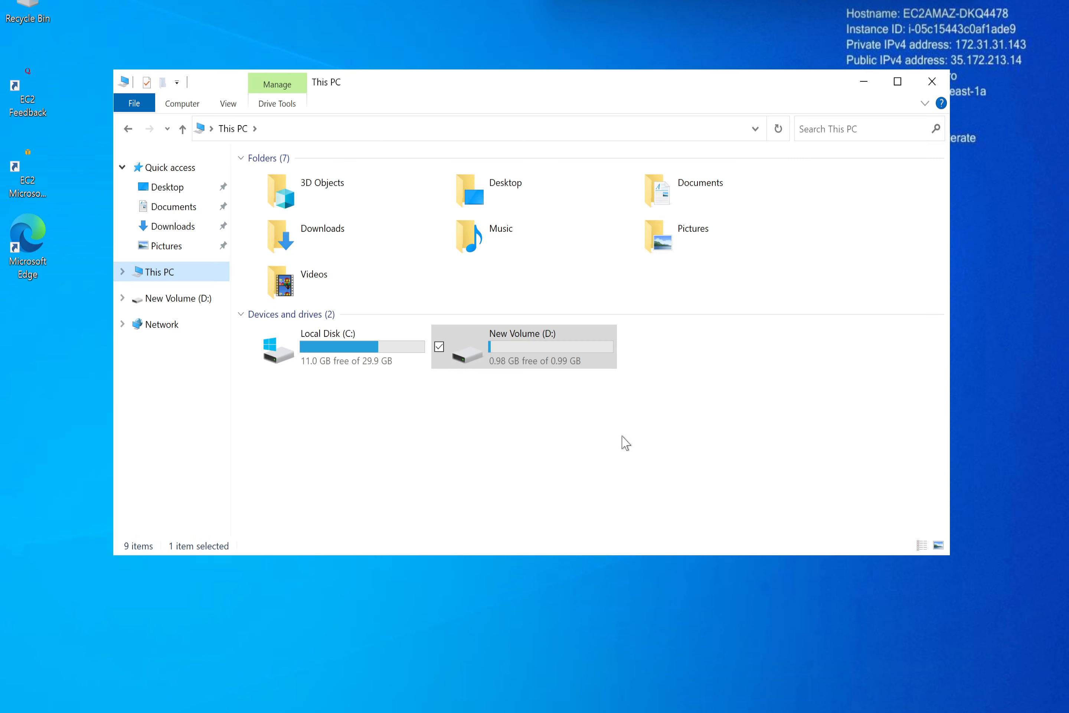
pyautogui.click(604, 418)
pyautogui.click(777, 129)
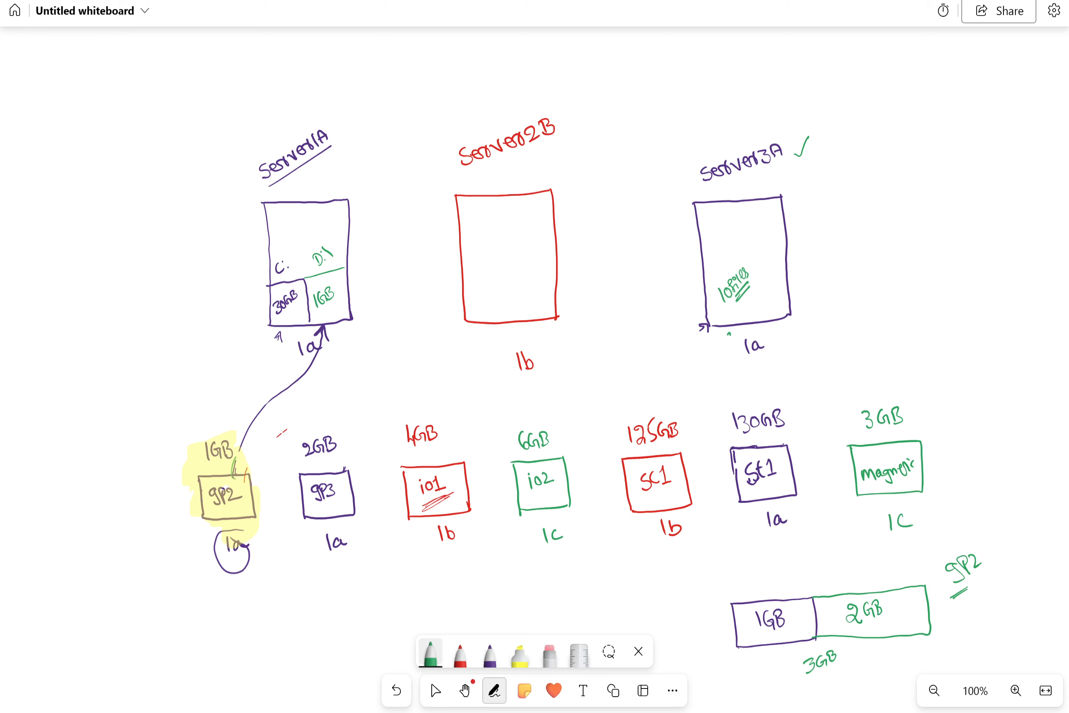
# On a blank area of the whiteboard, sketch a purple box labelled 1GB with NTFS written beneath it.
pyautogui.press('Escape')
pyautogui.click(904, 472)
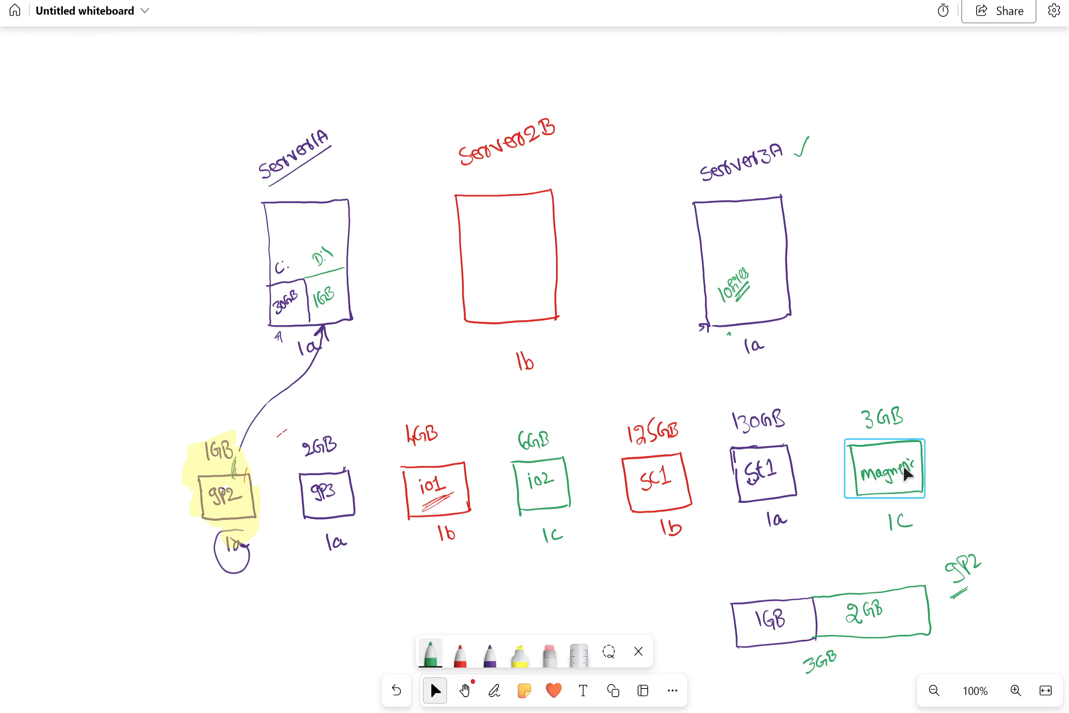
pyautogui.moveTo(905, 472); pyautogui.dragTo(867, 177)
pyautogui.moveTo(867, 506); pyautogui.dragTo(867, 138)
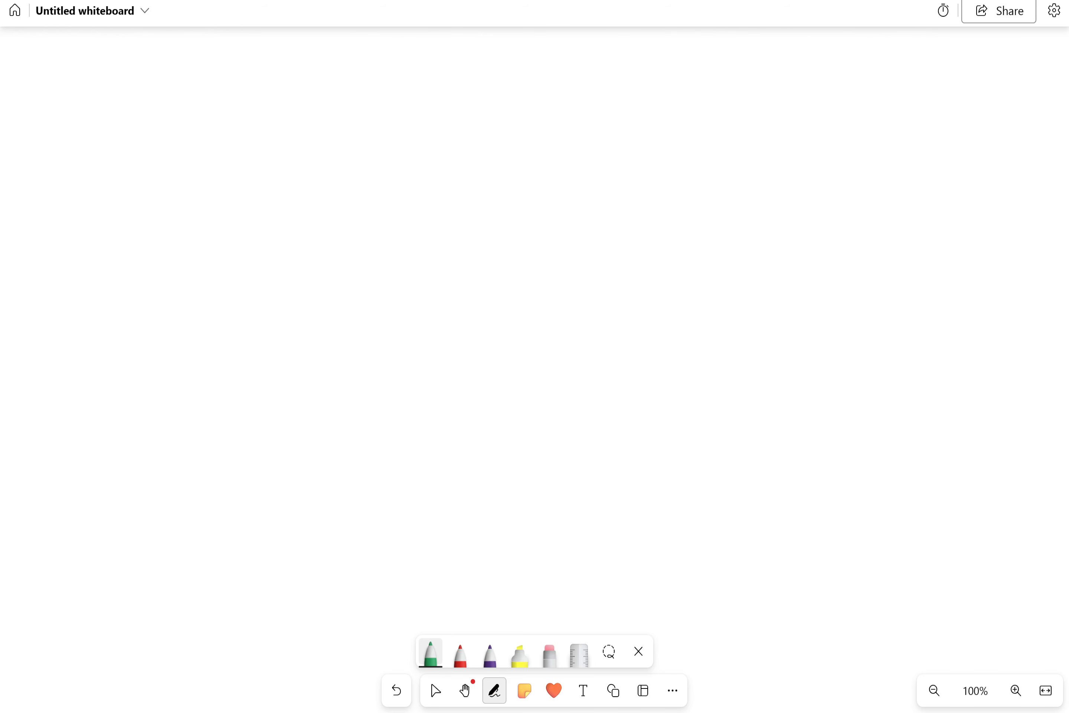
pyautogui.click(490, 654)
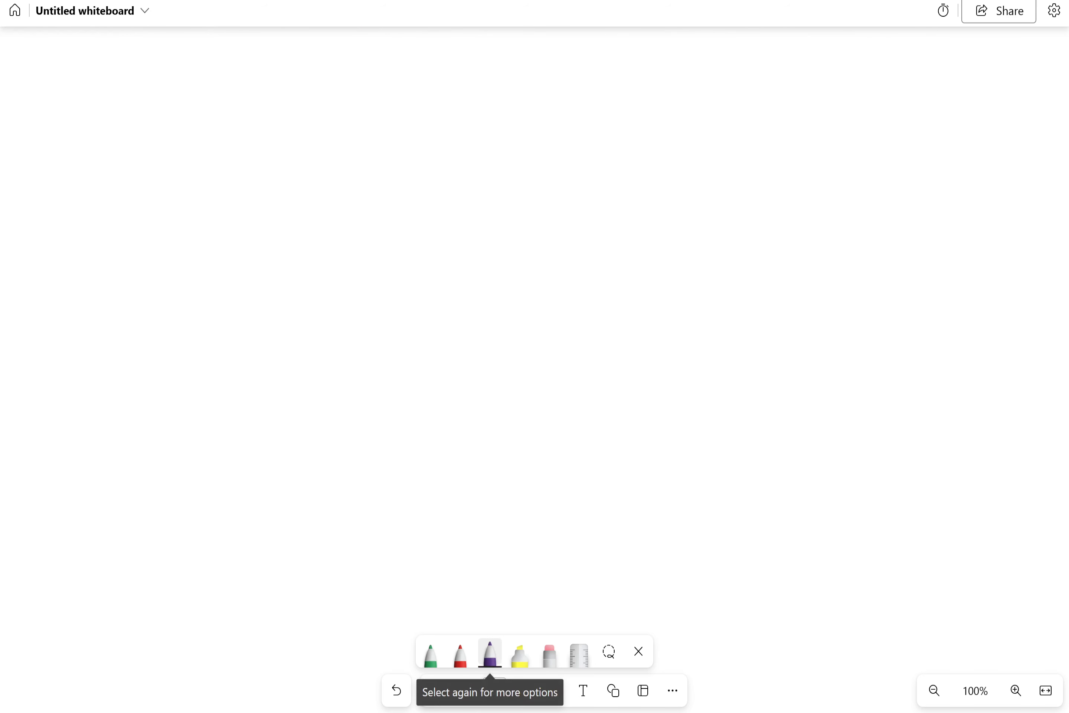
pyautogui.moveTo(431, 381)
pyautogui.mouseDown()
pyautogui.moveTo(445, 430)
pyautogui.moveTo(489, 353)
pyautogui.moveTo(552, 344)
pyautogui.moveTo(569, 389)
pyautogui.mouseUp()
pyautogui.moveTo(446, 434); pyautogui.dragTo(564, 374)
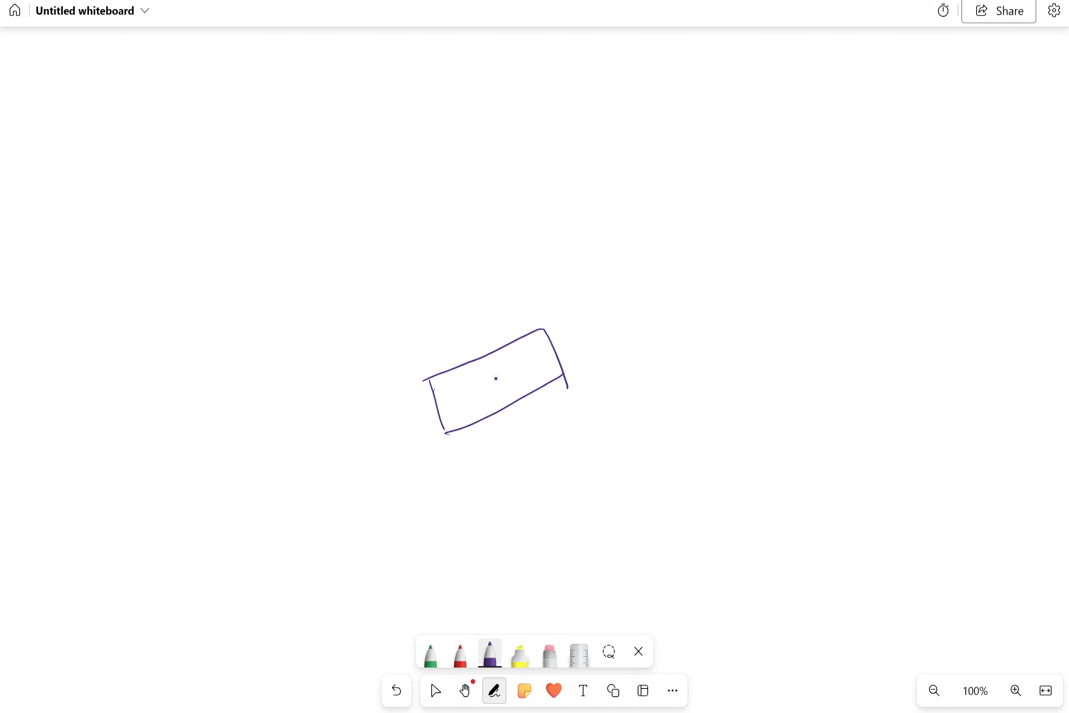
pyautogui.moveTo(490, 383); pyautogui.dragTo(496, 391)
pyautogui.click(499, 387)
pyautogui.moveTo(501, 438); pyautogui.dragTo(507, 428)
pyautogui.moveTo(510, 431); pyautogui.dragTo(521, 419)
pyautogui.moveTo(531, 410); pyautogui.dragTo(520, 419)
# Sketch an adjoining green box labelled 2GB, with an arrow leading to the words "unallocated space".
pyautogui.click(431, 654)
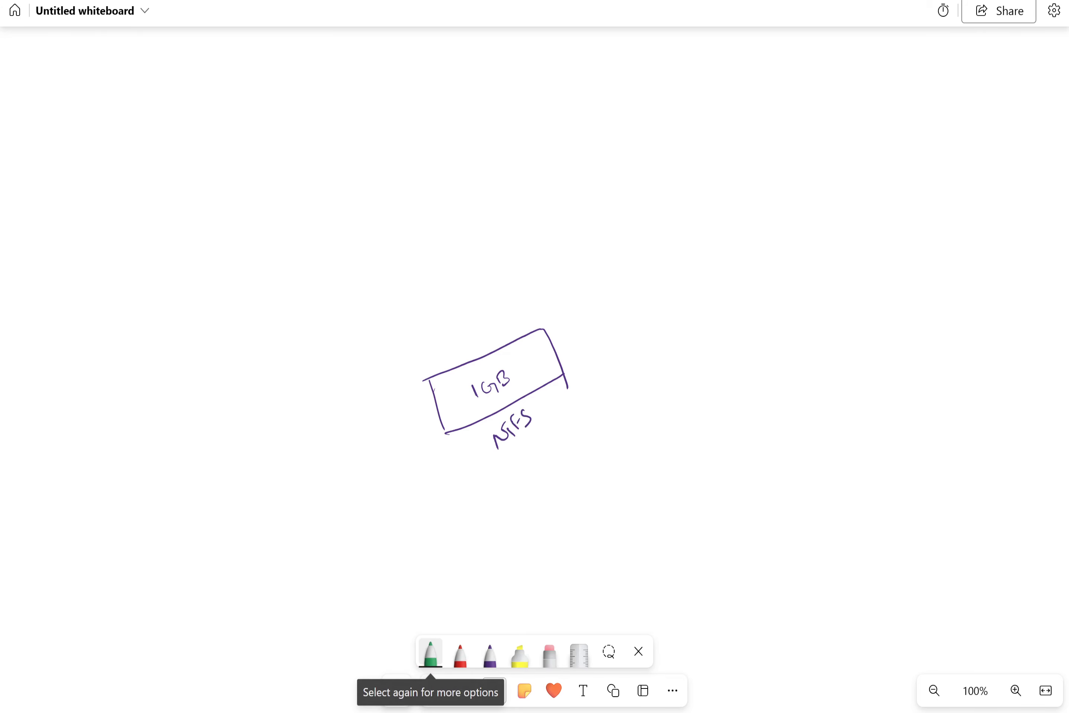
pyautogui.moveTo(541, 325)
pyautogui.mouseDown()
pyautogui.moveTo(675, 279)
pyautogui.moveTo(577, 378)
pyautogui.mouseUp()
pyautogui.moveTo(597, 316)
pyautogui.mouseDown()
pyautogui.moveTo(606, 327)
pyautogui.moveTo(629, 298)
pyautogui.mouseUp()
pyautogui.moveTo(632, 347); pyautogui.dragTo(654, 373)
pyautogui.moveTo(662, 426)
pyautogui.mouseDown()
pyautogui.moveTo(758, 324)
pyautogui.moveTo(793, 308)
pyautogui.moveTo(782, 311)
pyautogui.moveTo(813, 274)
pyautogui.moveTo(830, 272)
pyautogui.mouseUp()
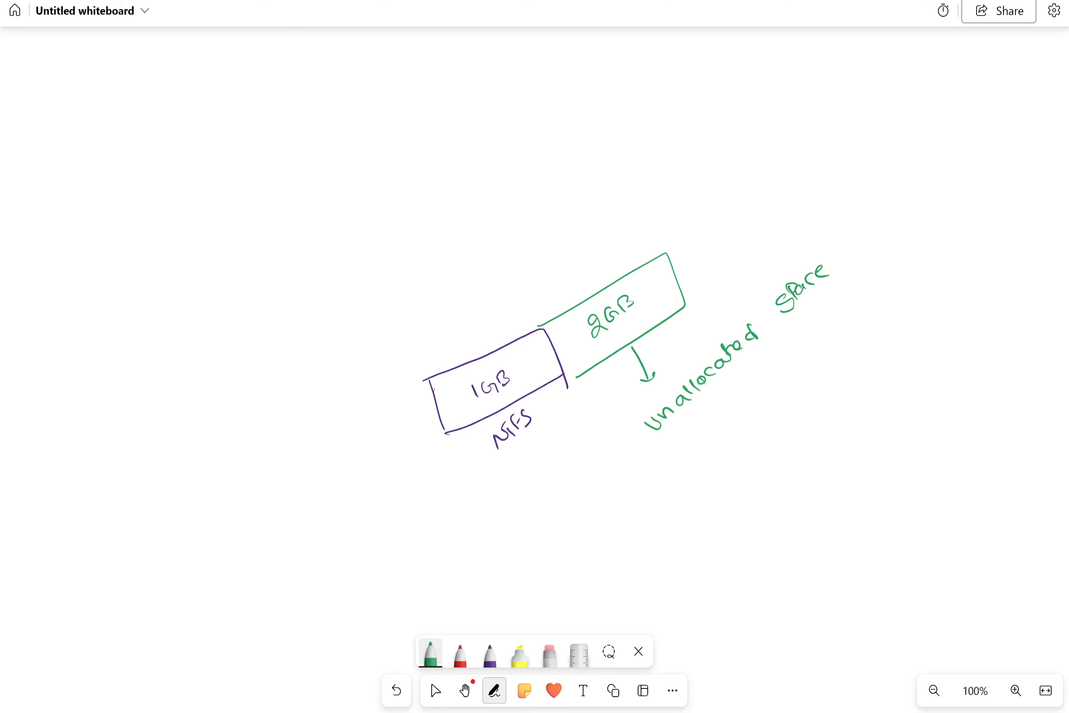
pyautogui.moveTo(594, 255); pyautogui.dragTo(591, 259)
pyautogui.moveTo(576, 177); pyautogui.dragTo(575, 193)
pyautogui.moveTo(625, 225)
pyautogui.mouseDown()
pyautogui.moveTo(588, 248)
pyautogui.moveTo(618, 183)
pyautogui.moveTo(551, 191)
pyautogui.mouseUp()
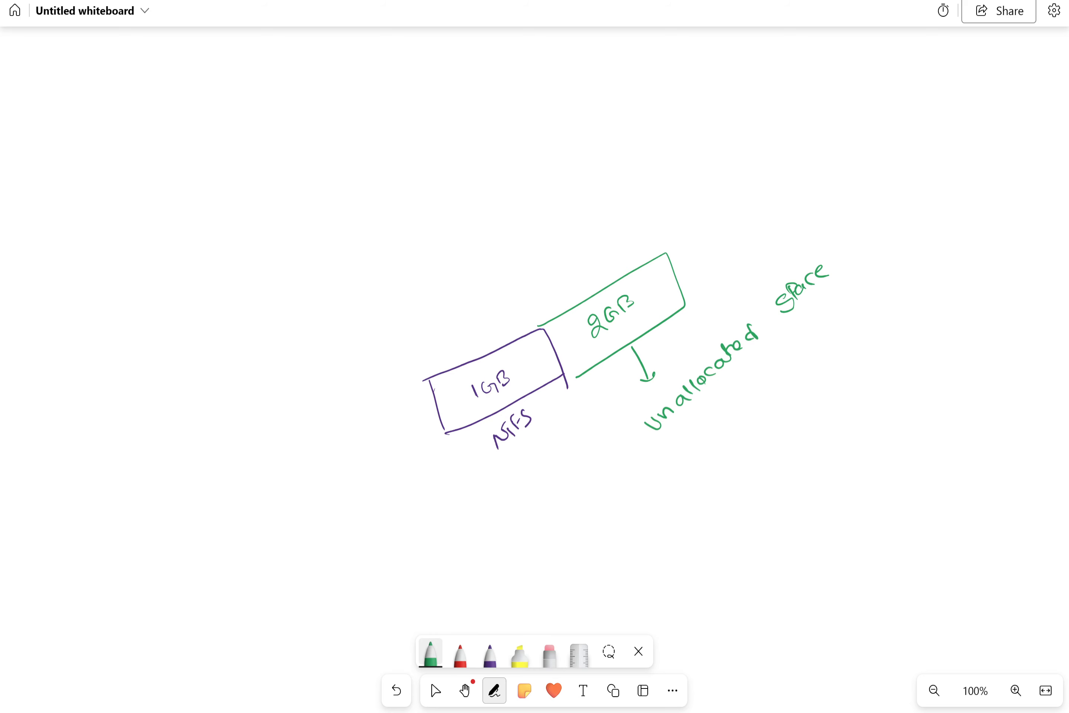
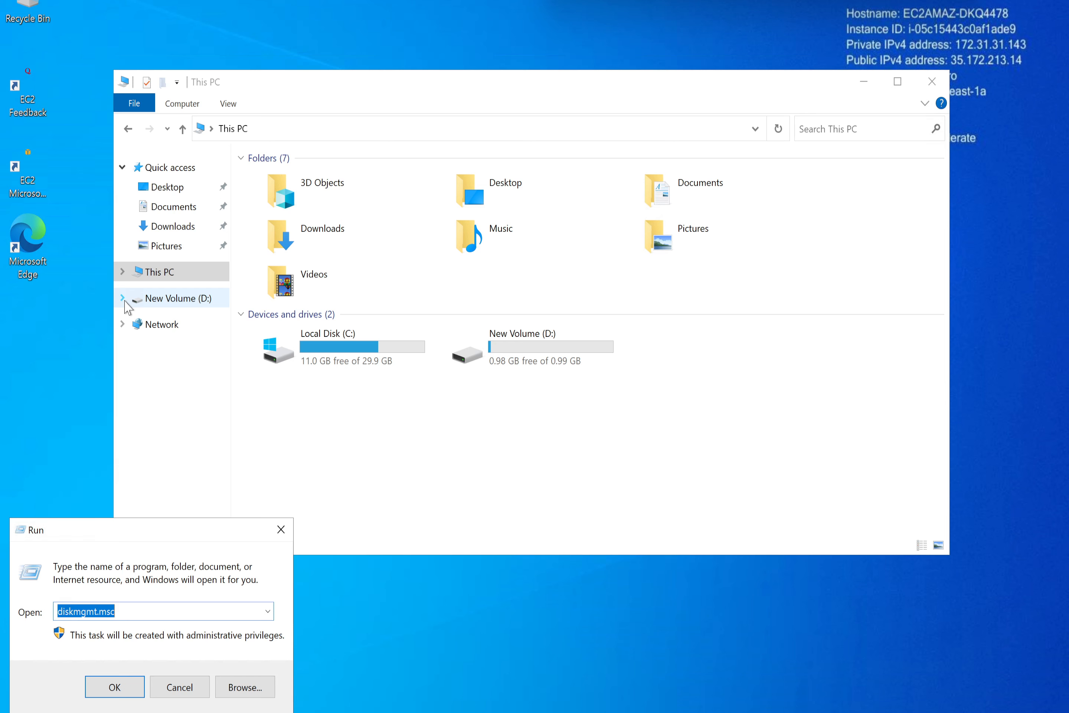
# In the remote desktop session, run diskmgmt.msc, maximize Disk Management and check the options for the unallocated space on Disk 1.
pyautogui.write('diskmg')
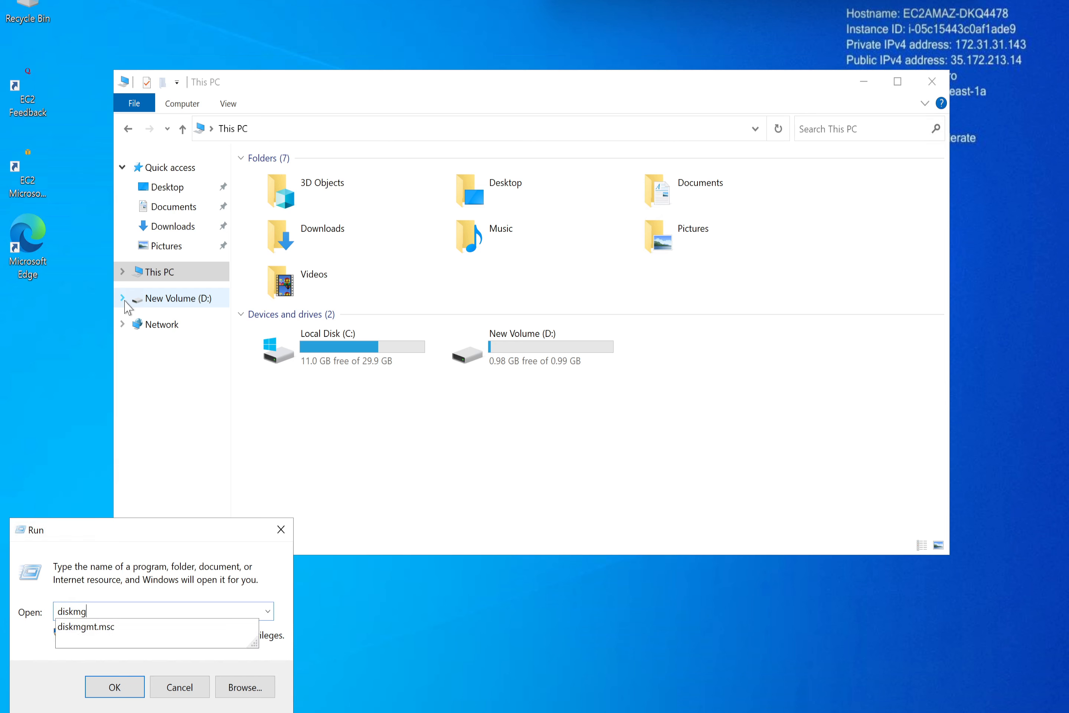
pyautogui.write('mt.msc')
pyautogui.press('Return')
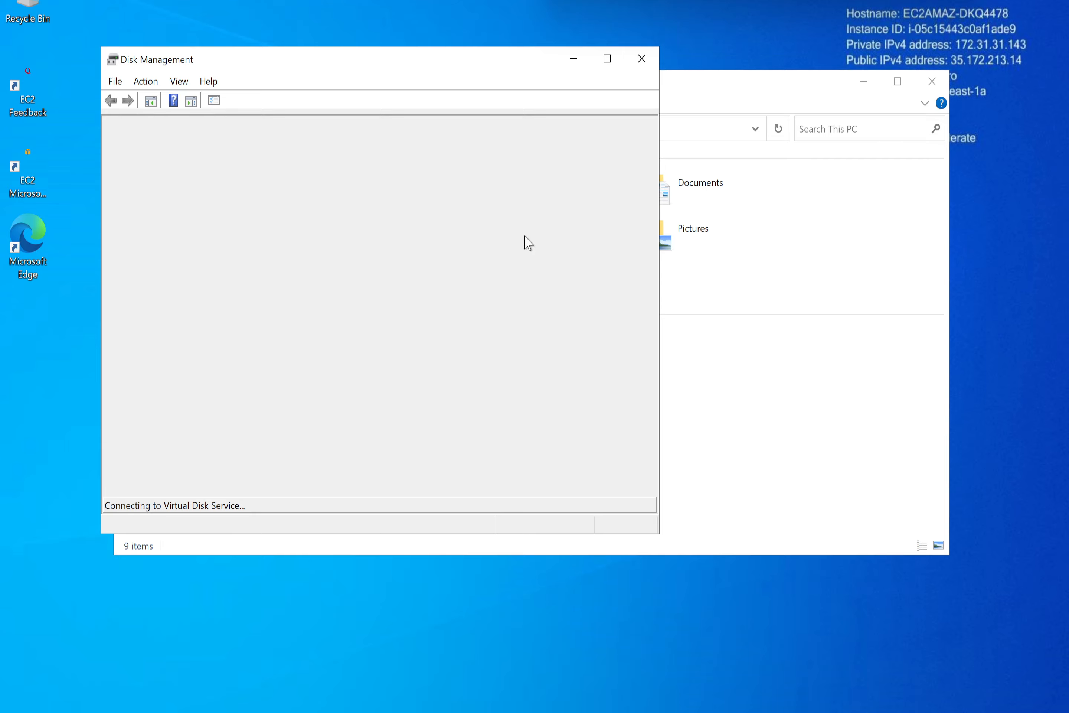
pyautogui.click(607, 59)
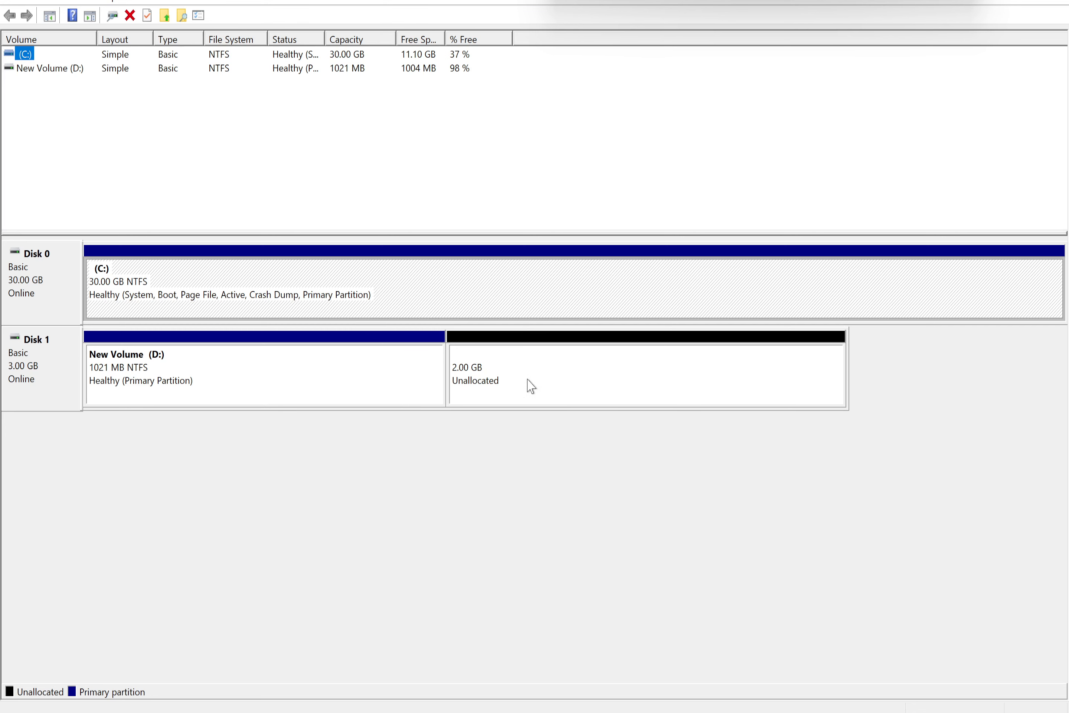
pyautogui.rightClick(592, 370)
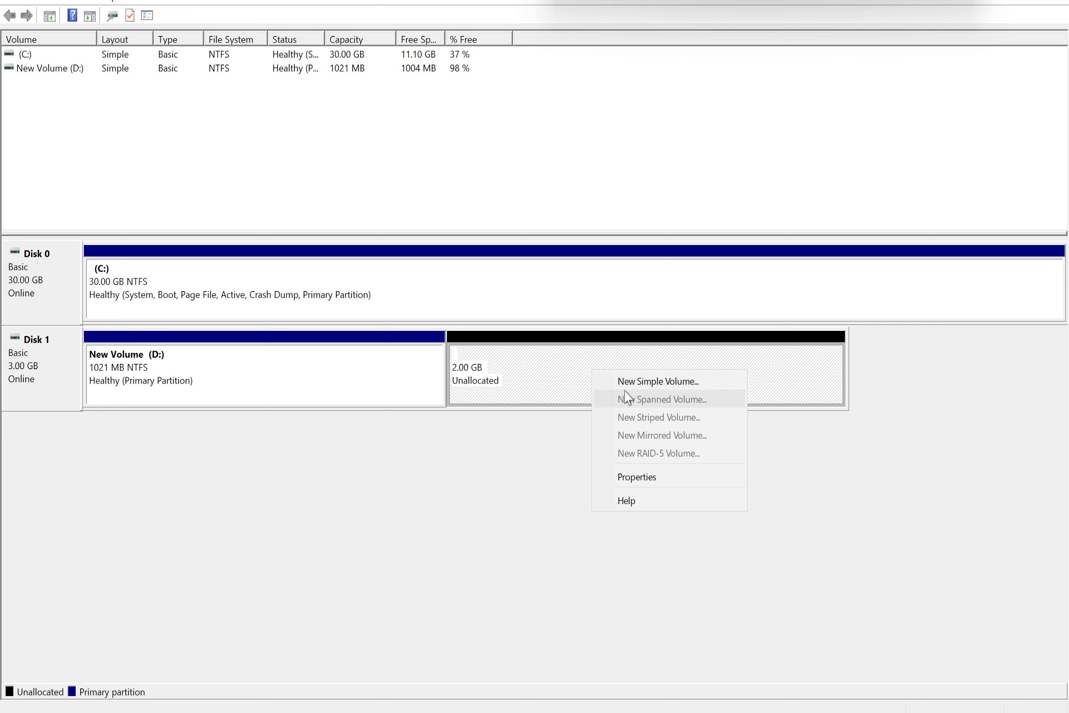
pyautogui.click(823, 524)
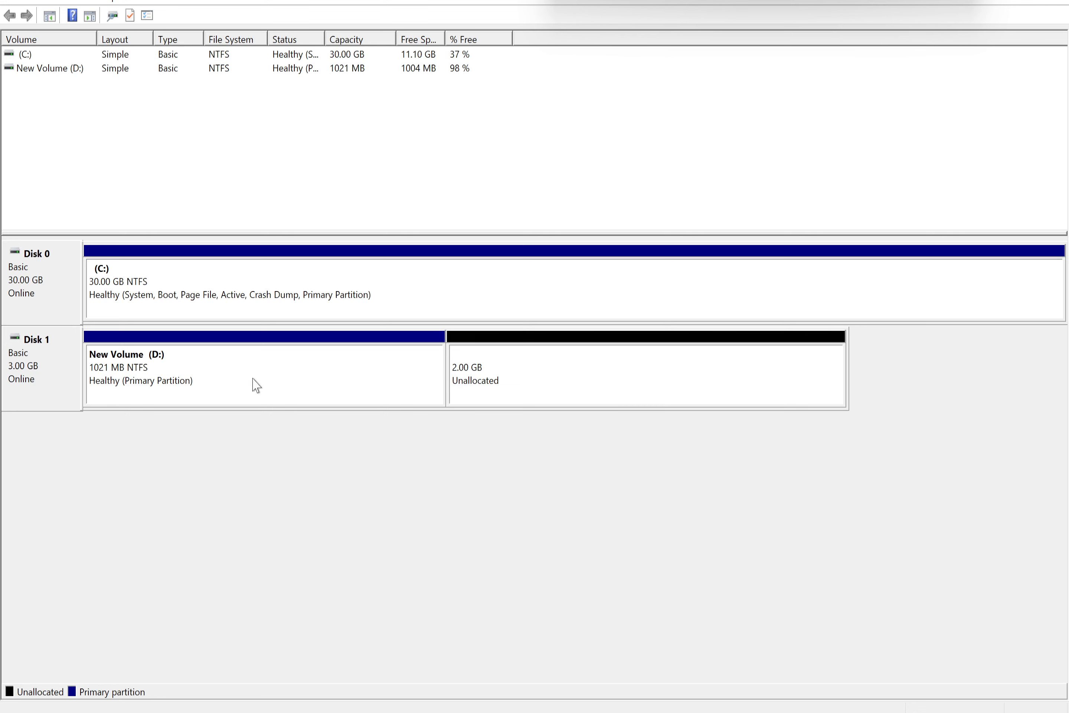
# Extend New Volume (D:) with 2048 MB of unallocated space from Disk 1 and finish the Extend Volume Wizard.
pyautogui.rightClick(274, 381)
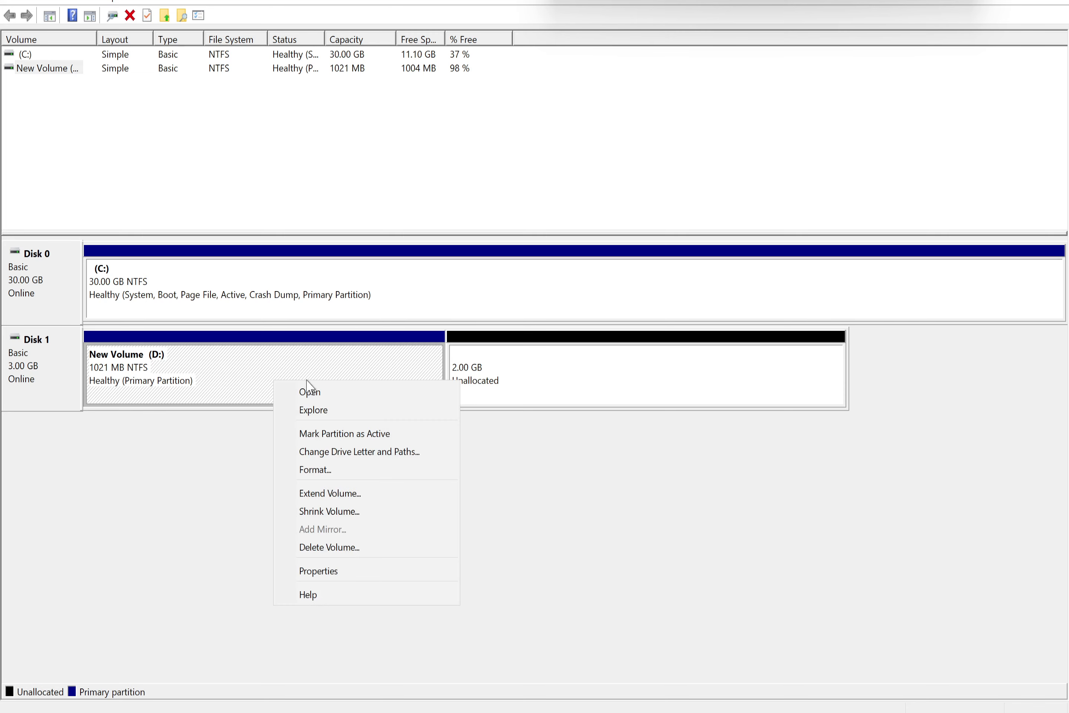
pyautogui.click(335, 496)
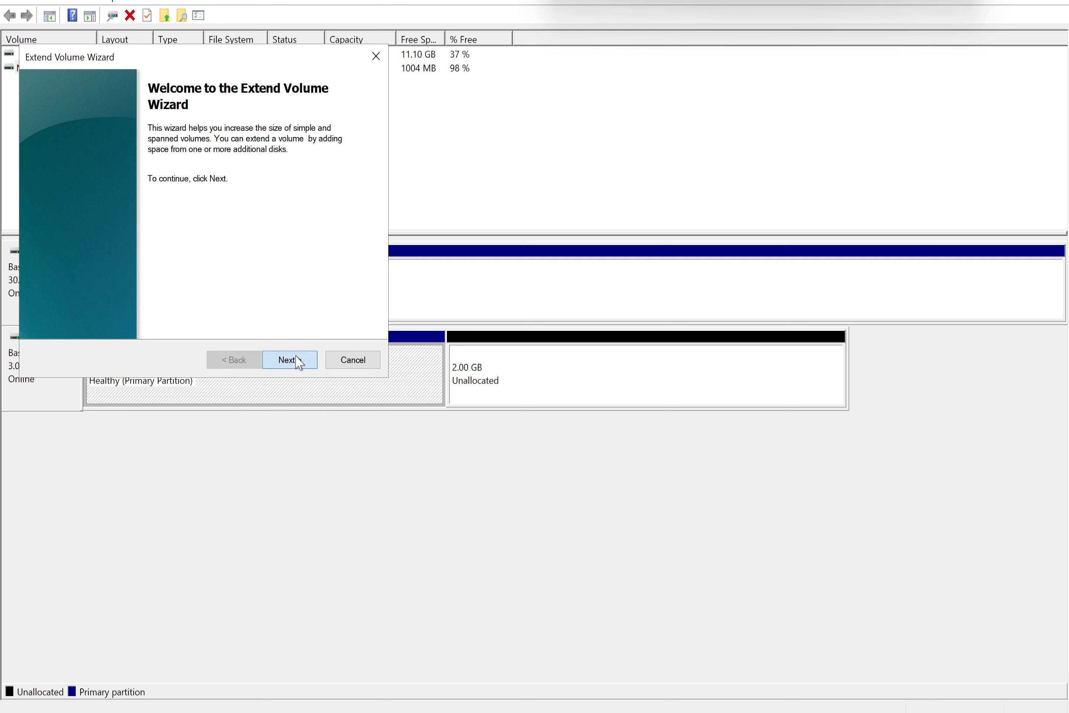
pyautogui.click(290, 360)
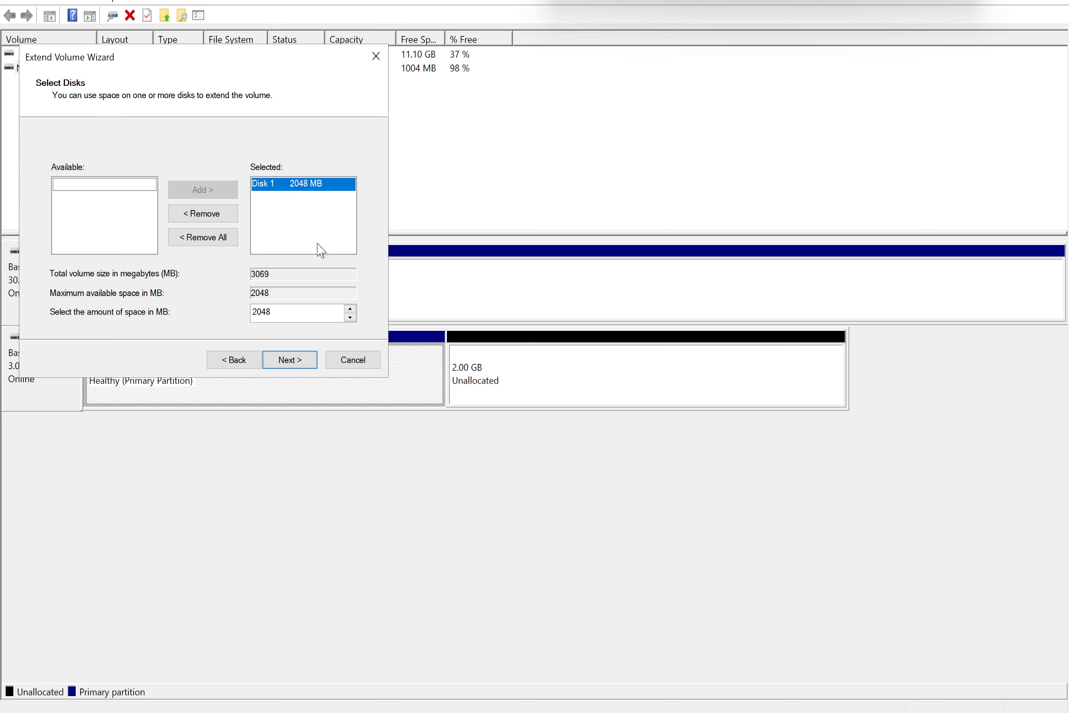
pyautogui.click(288, 364)
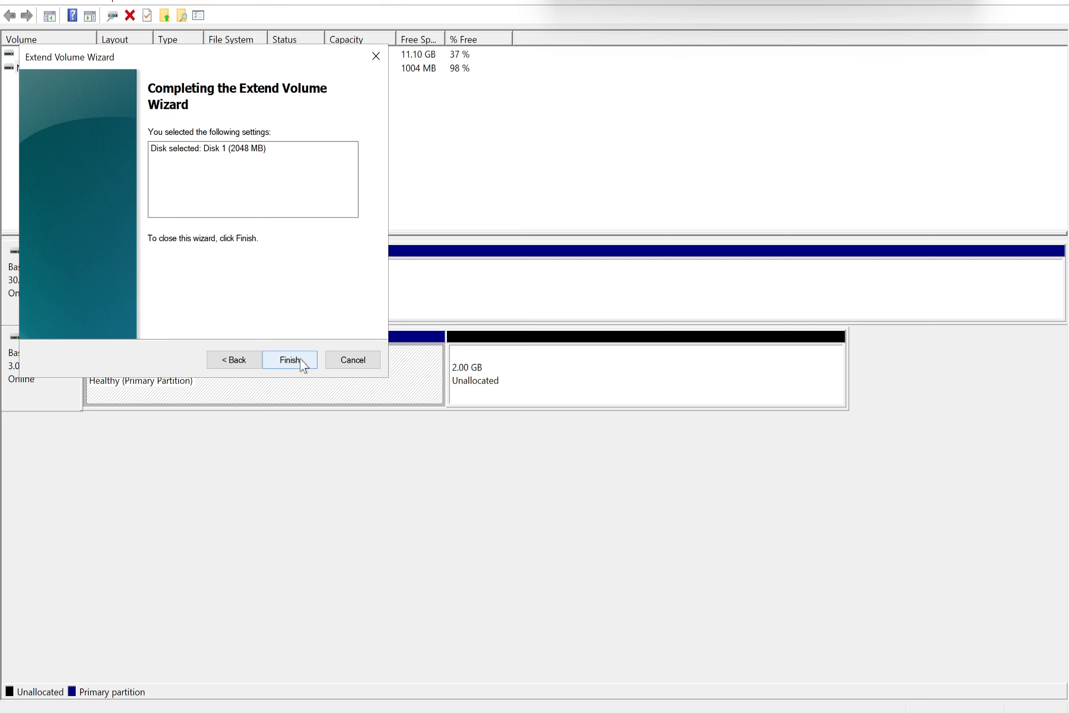
pyautogui.click(290, 359)
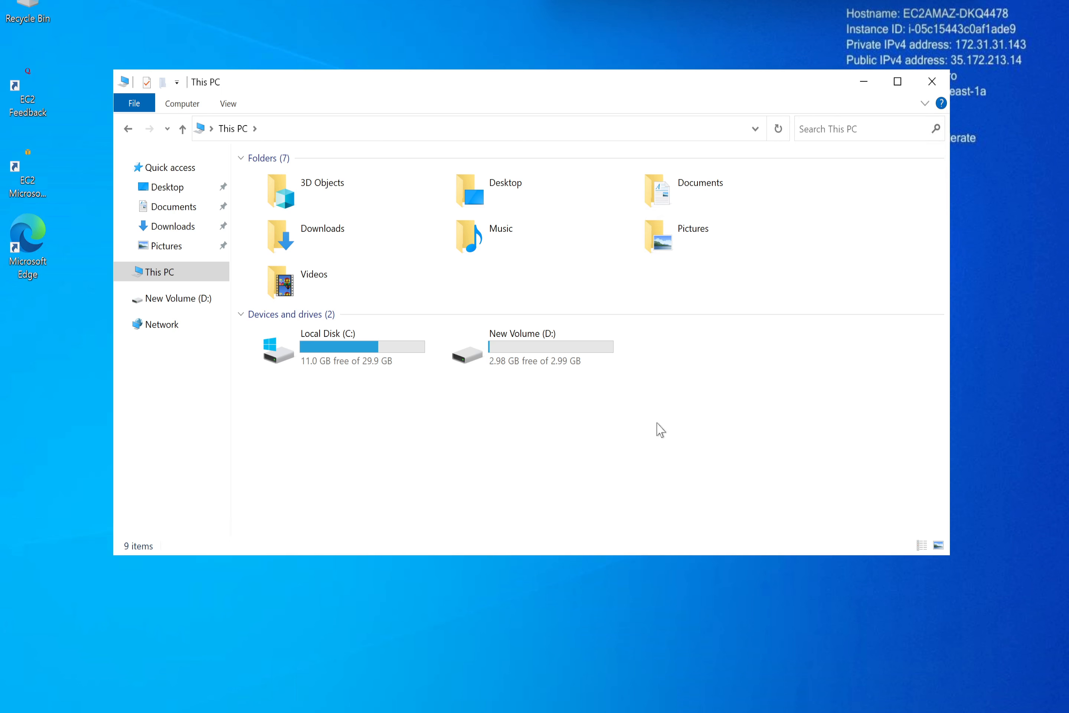
# Open New Volume (D:), select all its files to check that they still exist, and close the window.
pyautogui.doubleClick(558, 365)
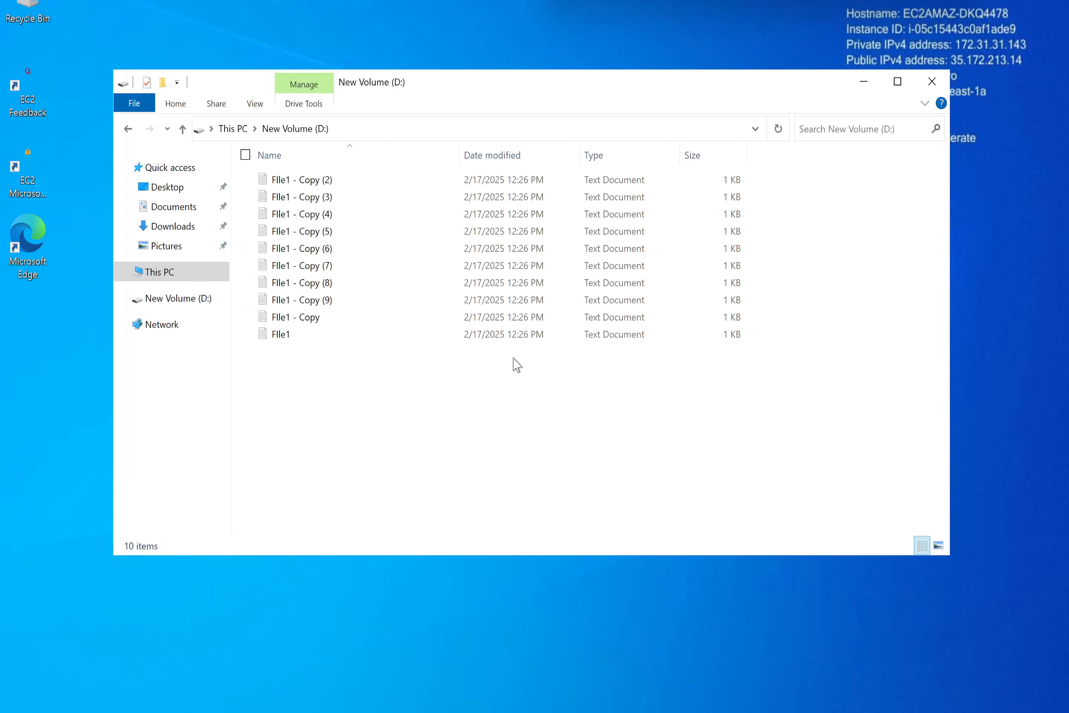
pyautogui.moveTo(335, 408); pyautogui.dragTo(286, 165)
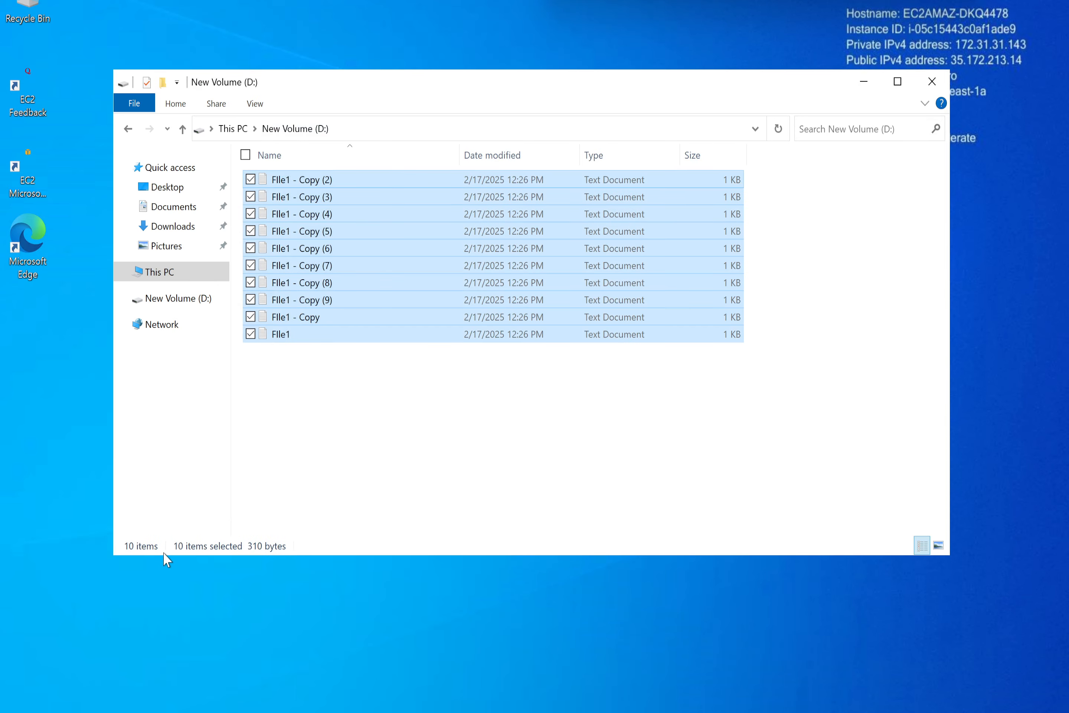
pyautogui.click(930, 83)
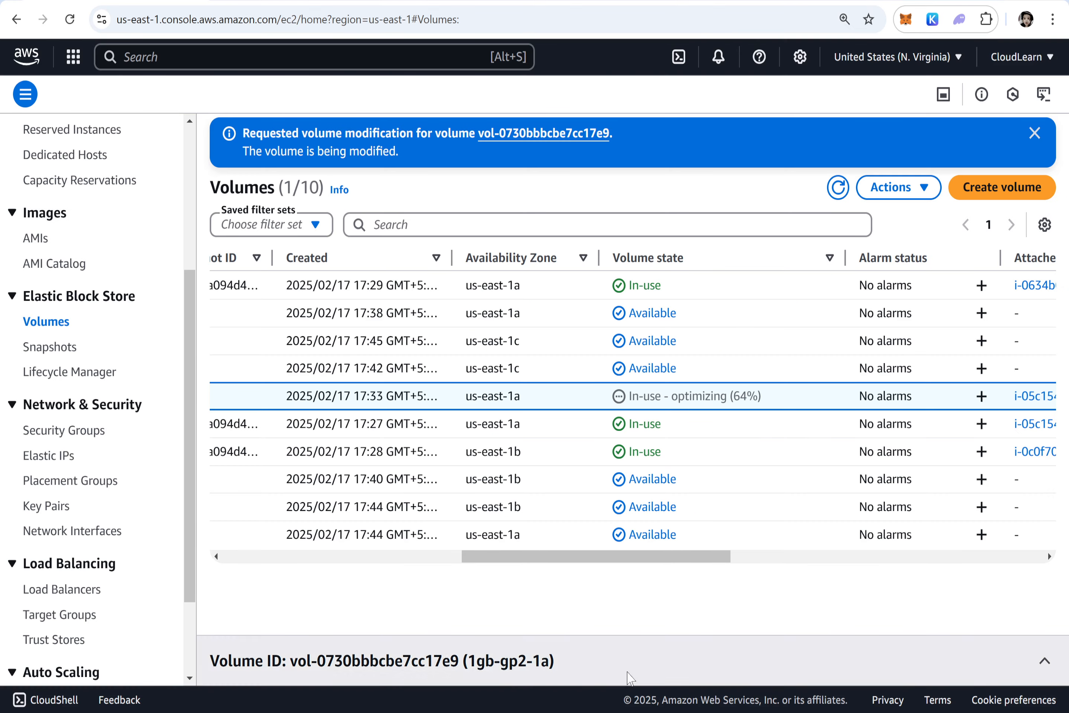
# In the AWS console's volumes list, select the 130gb-st1-1a volume and check its size.
pyautogui.moveTo(558, 558); pyautogui.dragTo(201, 559)
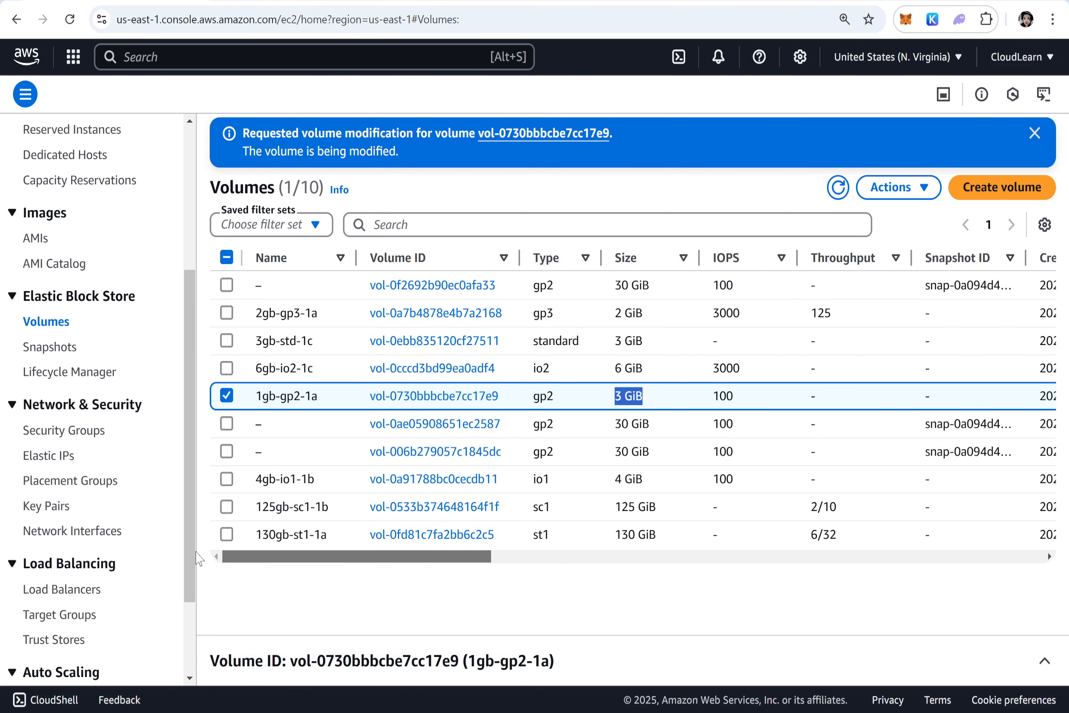
pyautogui.click(685, 544)
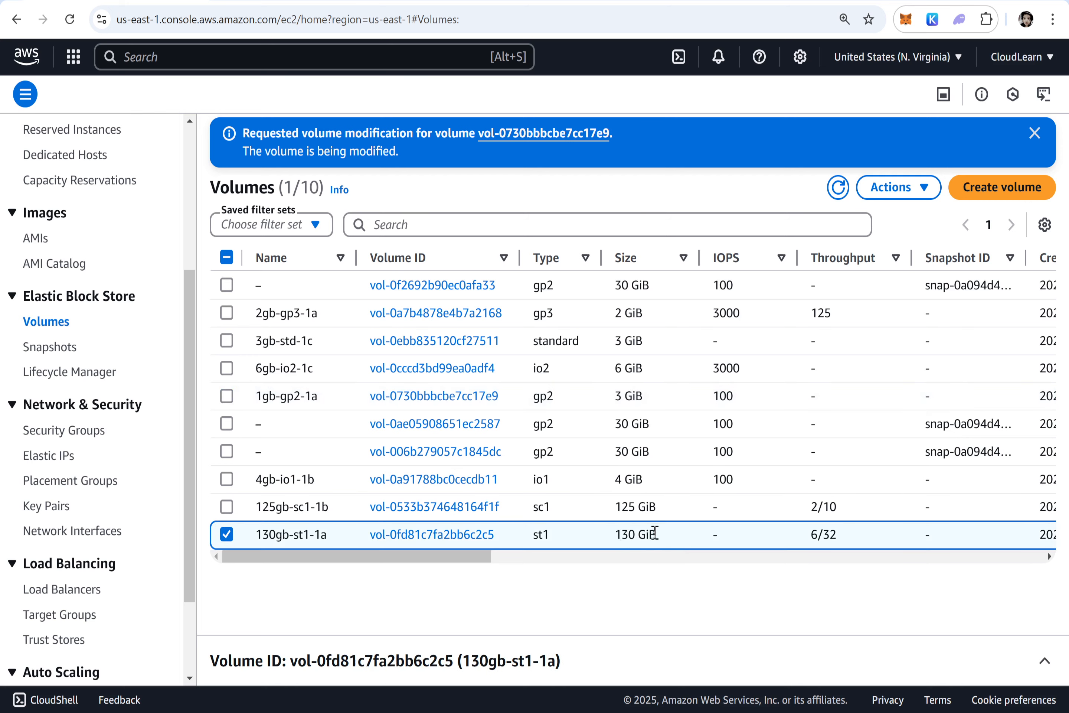
pyautogui.moveTo(654, 533); pyautogui.dragTo(607, 543)
# In the EBS Volume Management notes in Notepad, add the line "3. Reduce the EBS volume size from 130GB to 127GB".
pyautogui.moveTo(730, 712)
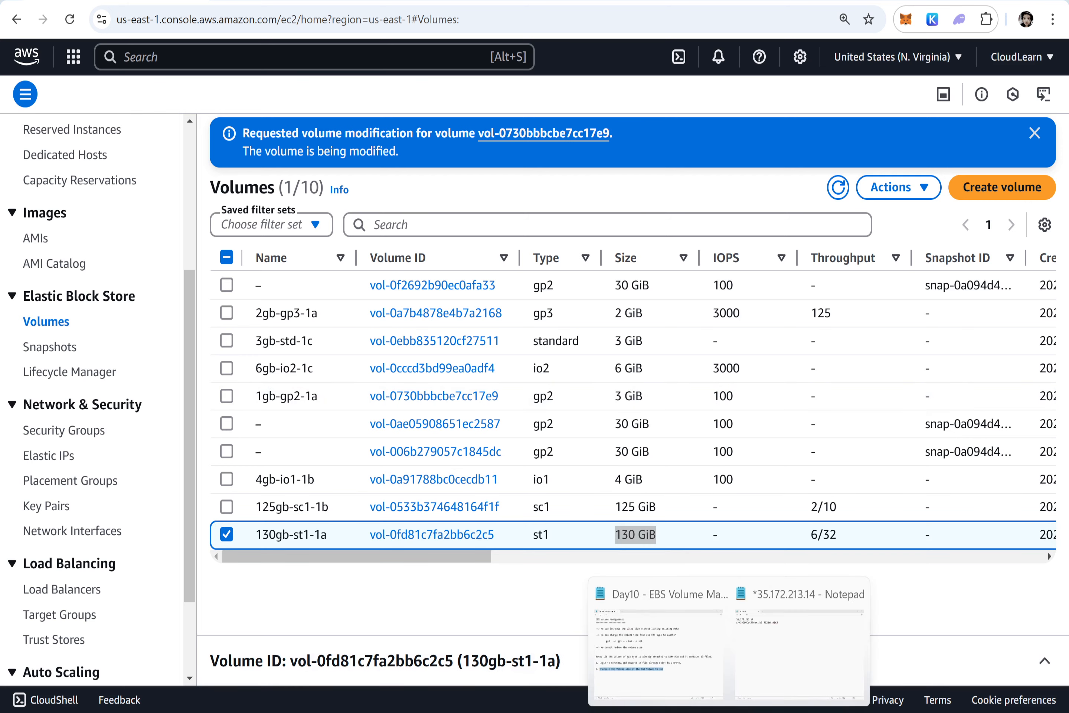
pyautogui.click(679, 663)
pyautogui.click(623, 469)
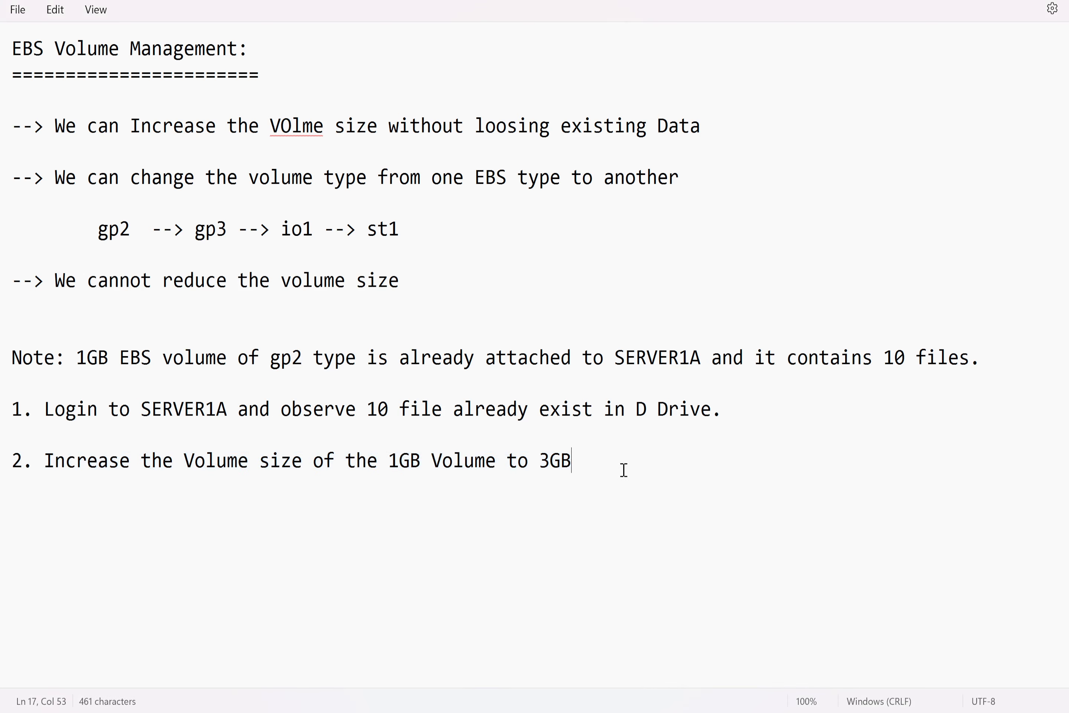
pyautogui.press('Return')
pyautogui.press('Return')
pyautogui.write('3. Reduc')
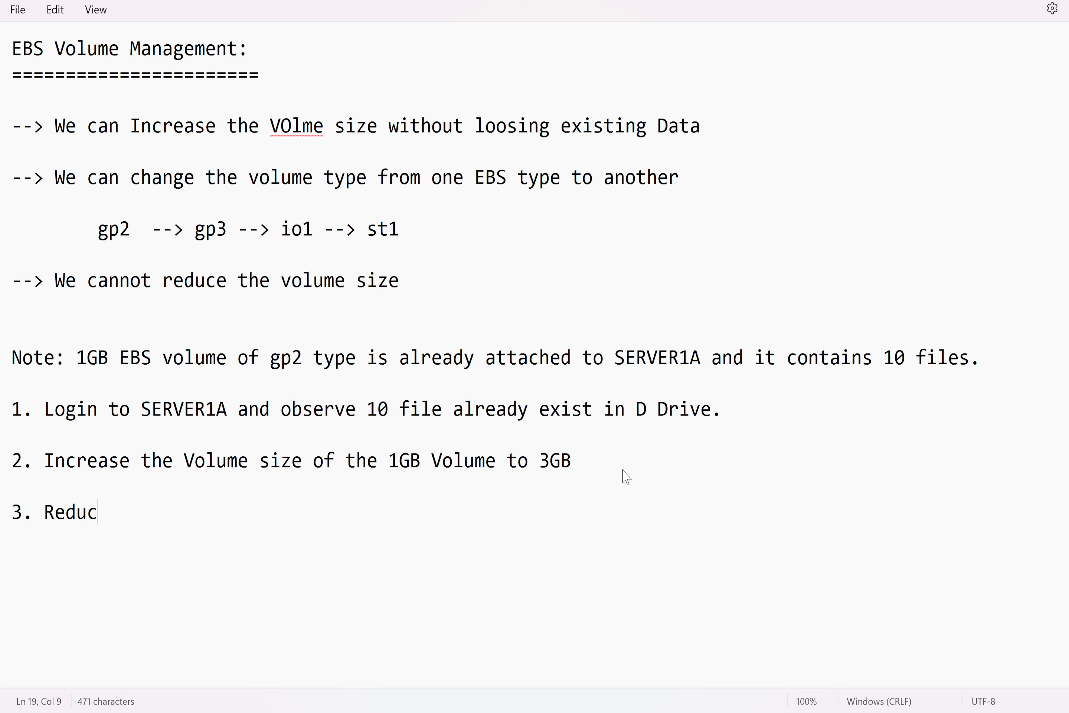
pyautogui.write('e the EB')
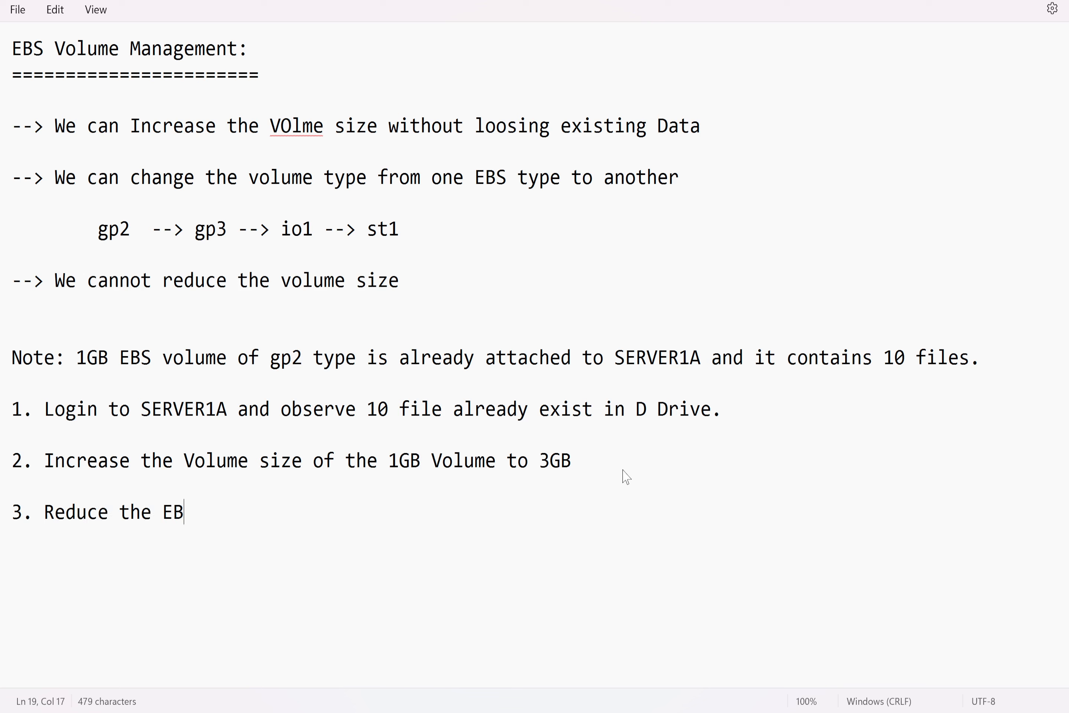
pyautogui.write('S volume size f')
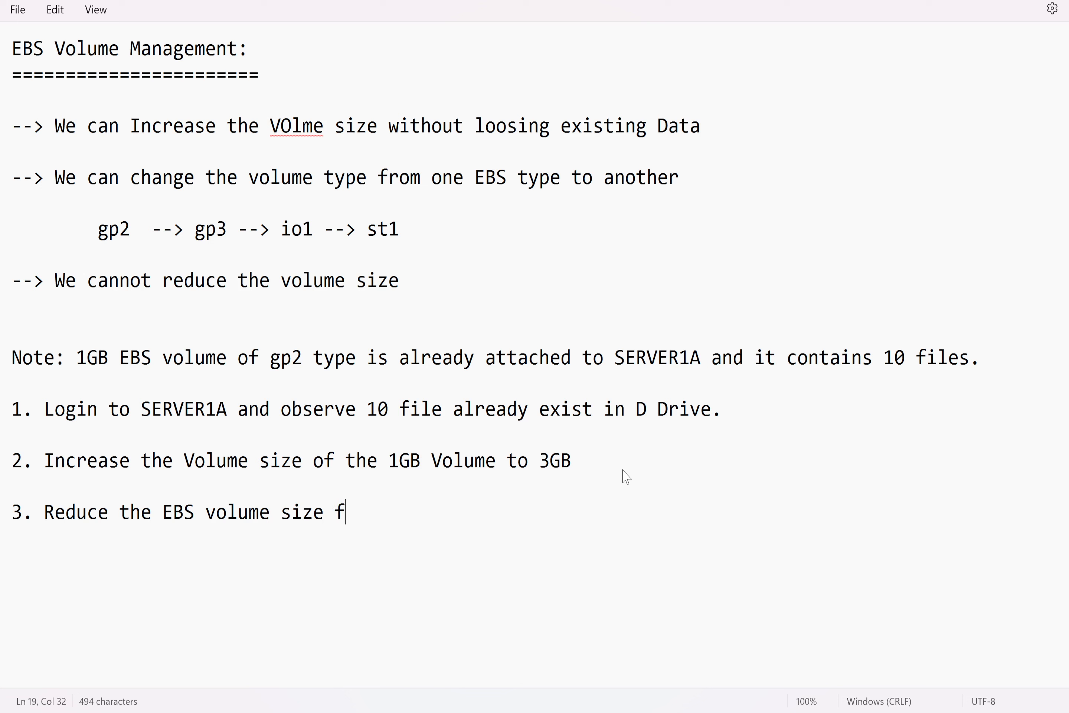
pyautogui.write('rom 130GB t')
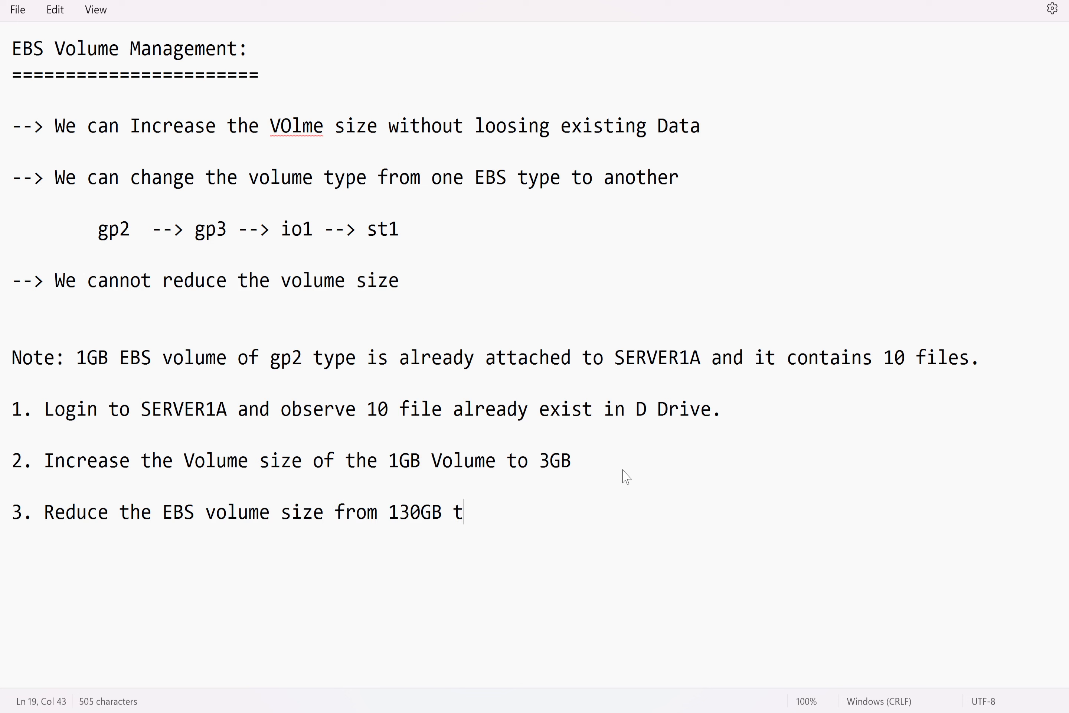
pyautogui.write('o 127 GB')
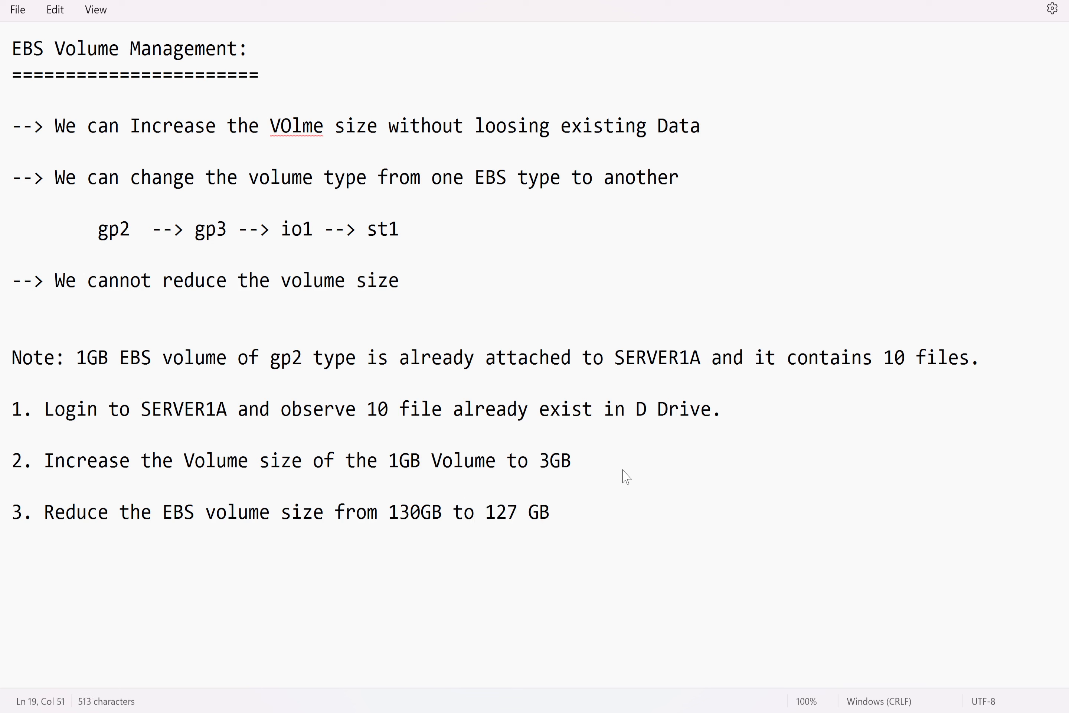
pyautogui.press('BackSpace')
pyautogui.press('BackSpace')
pyautogui.press('BackSpace')
pyautogui.write('GB')
# Add an indented "NOT POSSIBLE" below item 3 and start a new item numbered "4.".
pyautogui.press('Return')
pyautogui.press('Return')
pyautogui.press('Tab')
pyautogui.write('NOT POS')
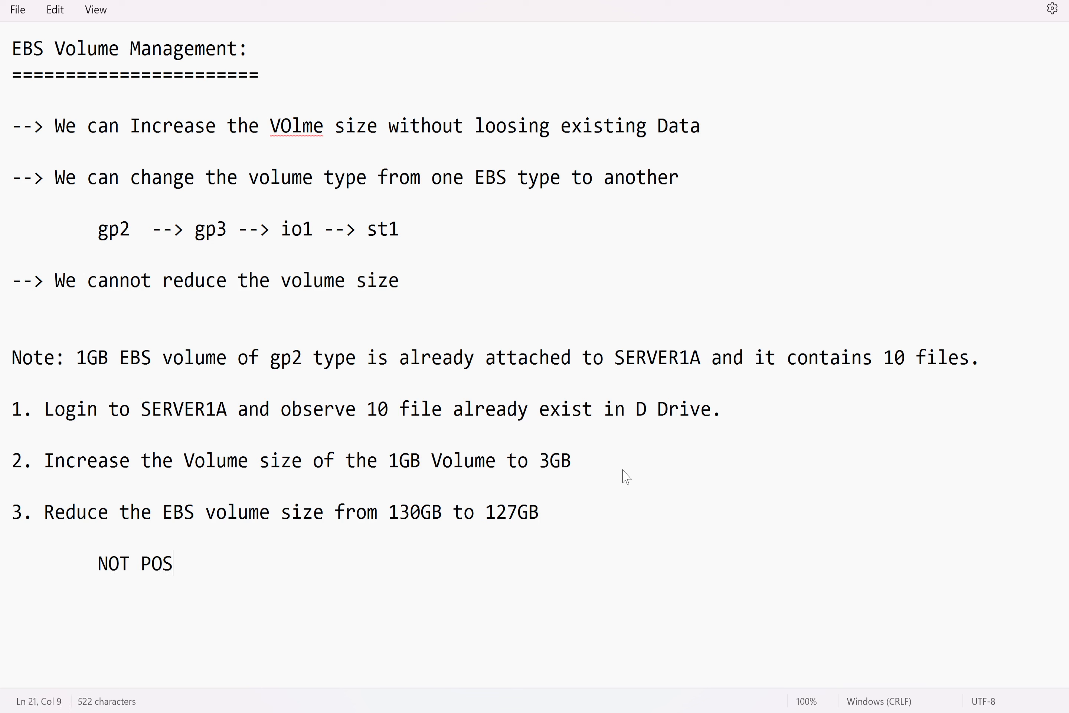
pyautogui.press('BackSpace')
pyautogui.press('BackSpace')
pyautogui.press('BackSpace')
pyautogui.write('POSSIBLE')
pyautogui.press('Return')
pyautogui.press('Return')
pyautogui.write('4.')
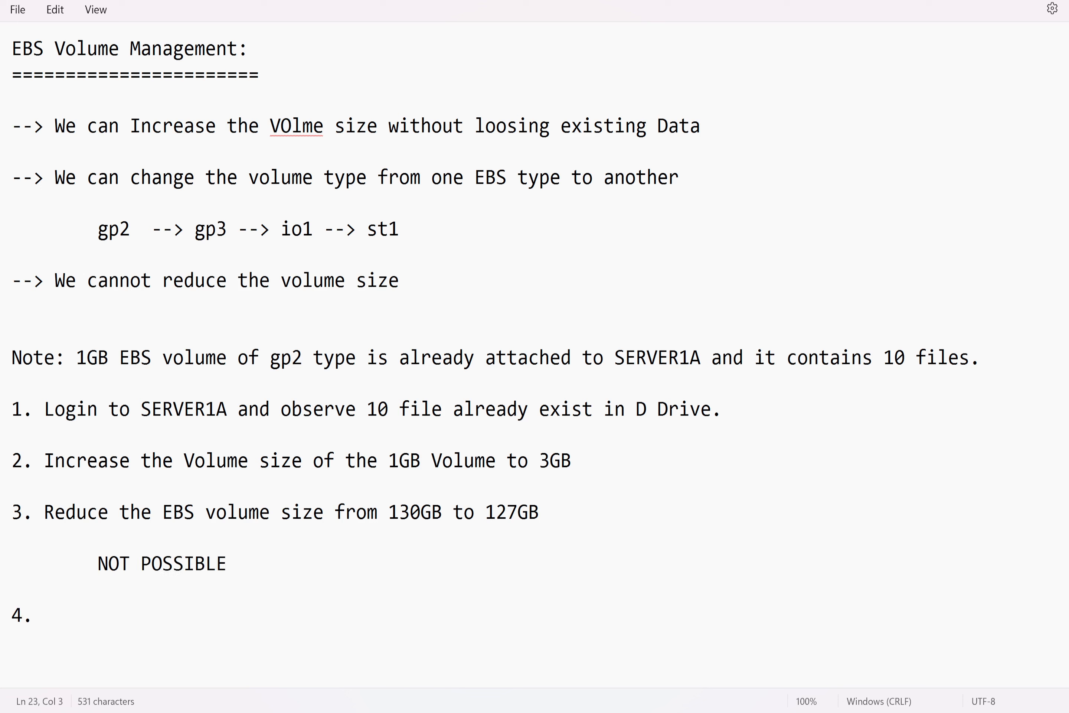
# Return to the AWS console and try to reduce the size of the 130gb-st1-1a volume to 127 GiB.
pyautogui.hotkey('alt', 'Tab')
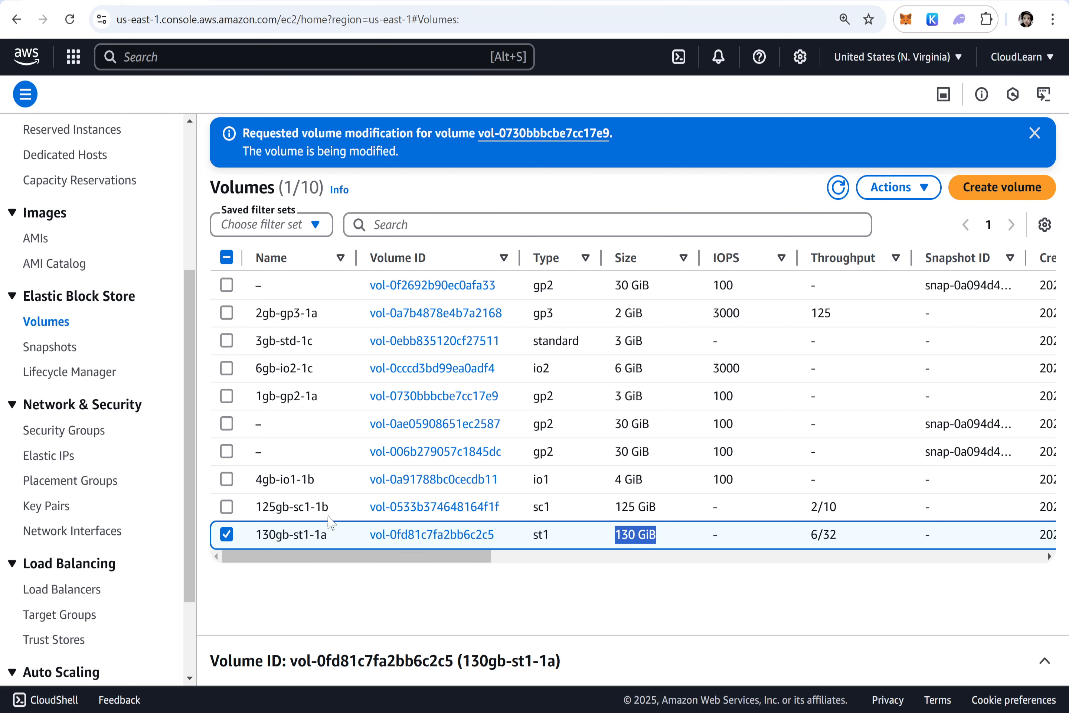
pyautogui.click(896, 193)
pyautogui.click(813, 223)
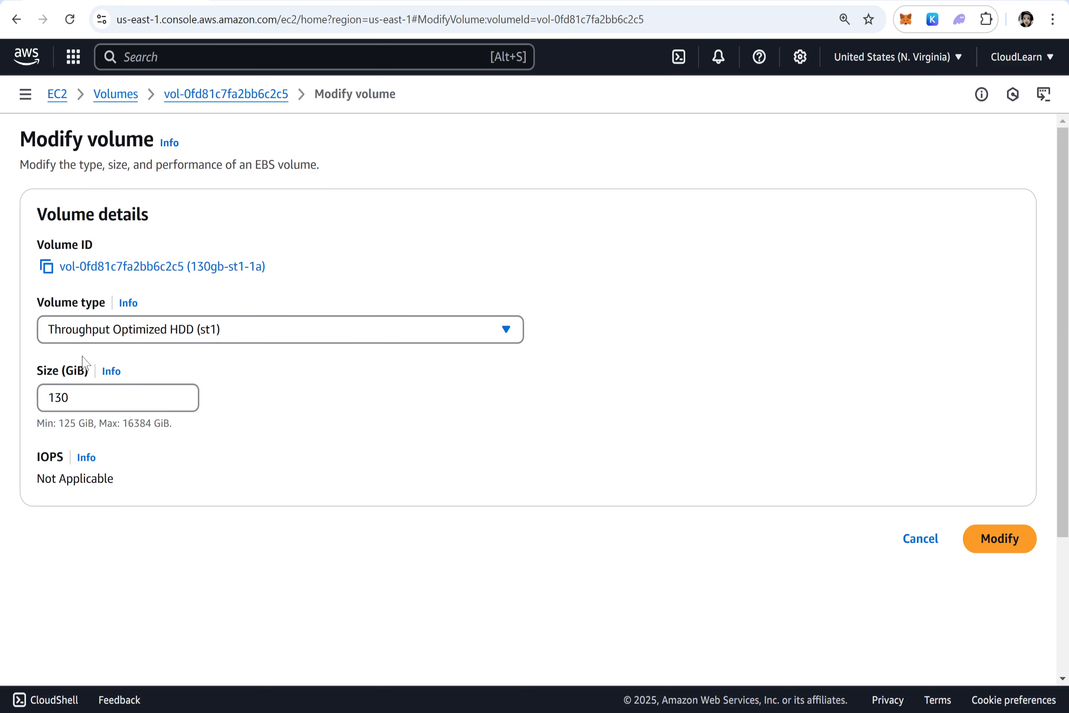
pyautogui.doubleClick(90, 406)
pyautogui.write('127')
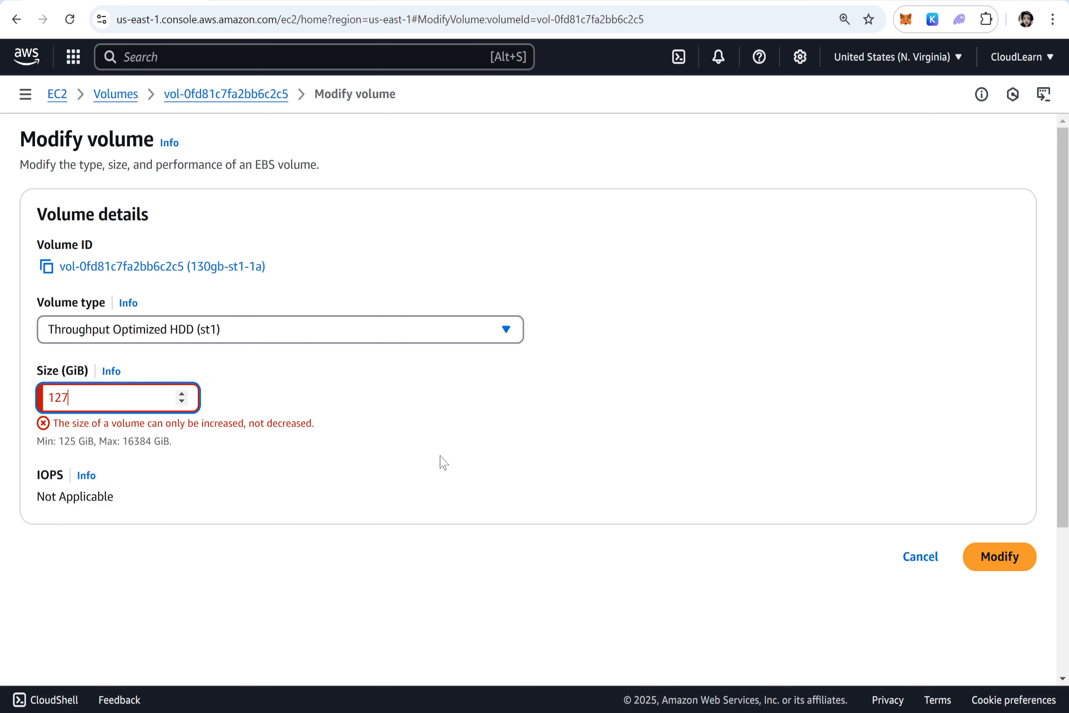
# Cancel the 130gb-st1-1a volume modification and switch to the EBS Volume Management notes in Notepad.
pyautogui.click(184, 550)
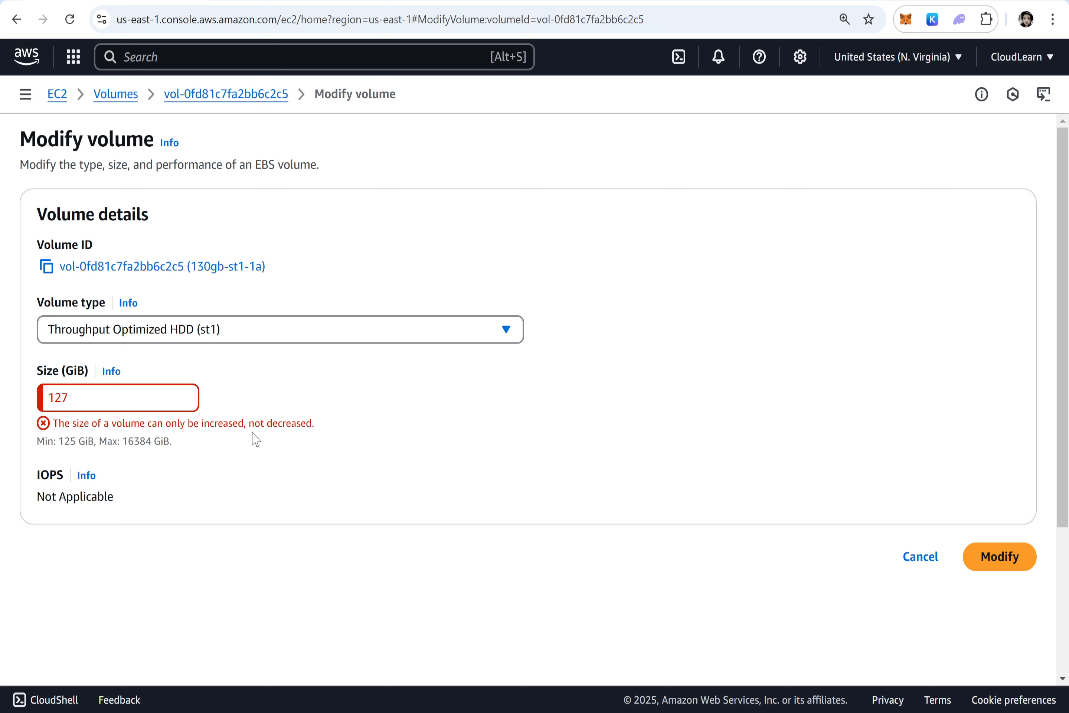
pyautogui.click(904, 567)
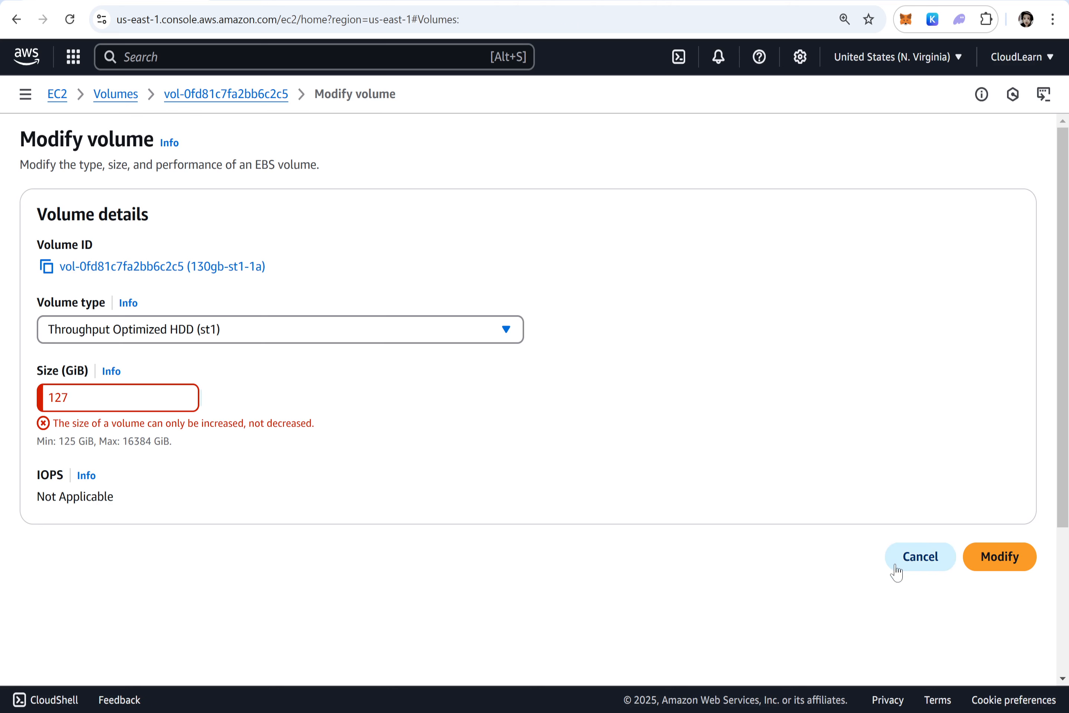
pyautogui.moveTo(729, 712)
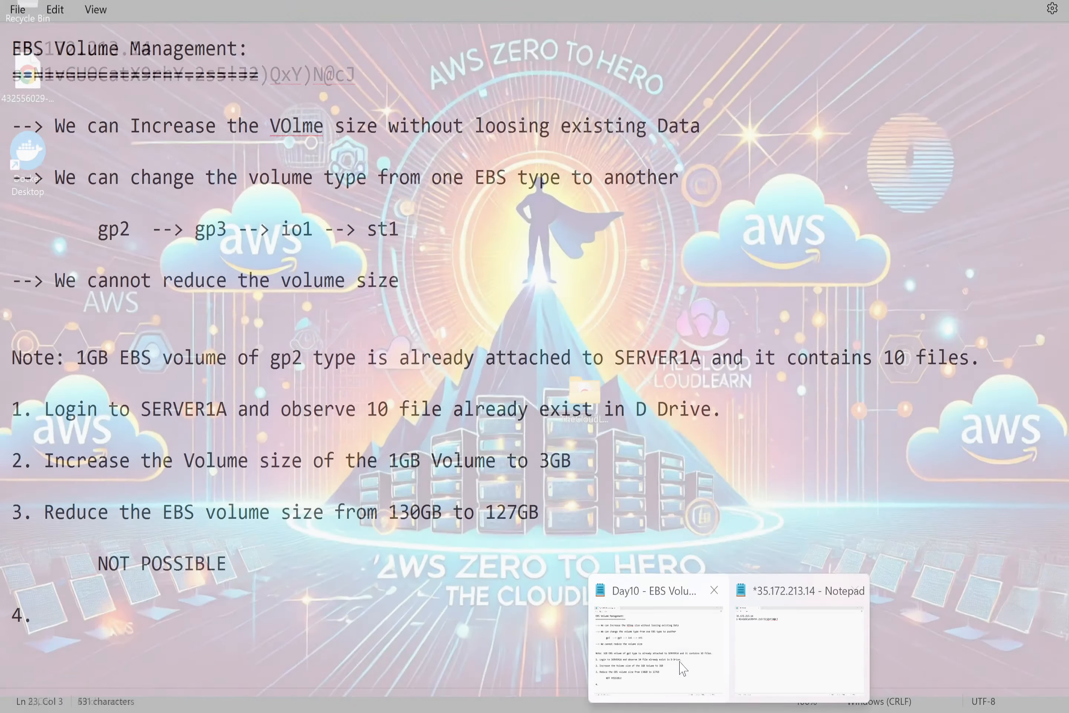
pyautogui.click(644, 660)
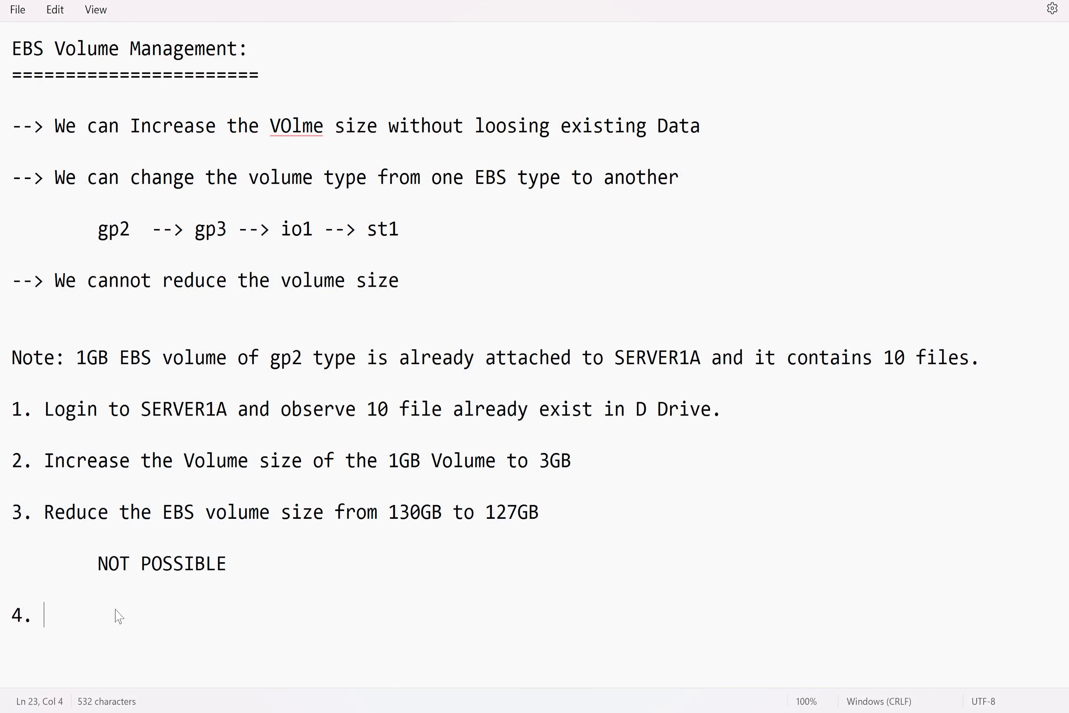
# Write "Change the volume type of 130GB VOlume from" as the text of item 4.
pyautogui.write('Change the ')
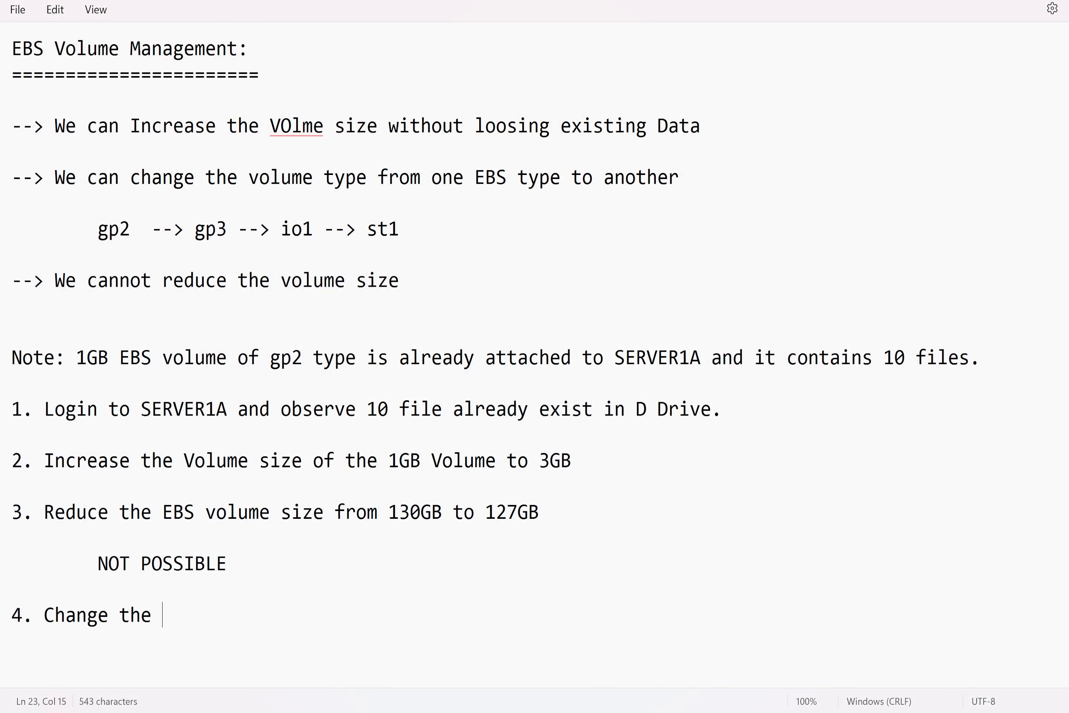
pyautogui.write('volume type of ')
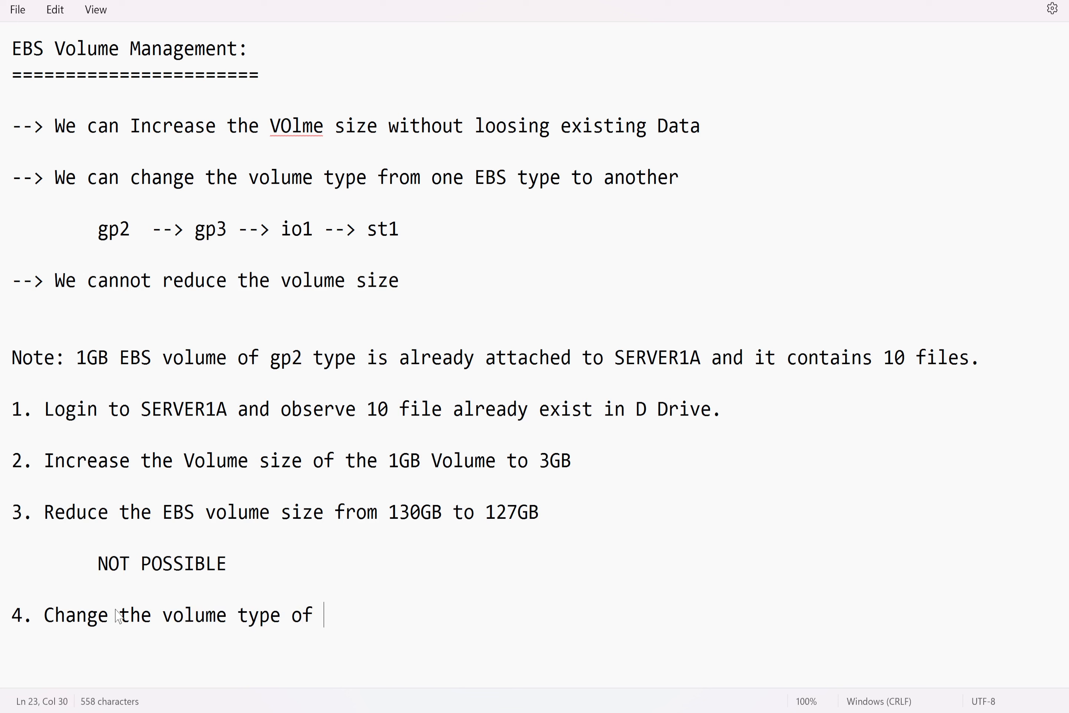
pyautogui.write('125G')
pyautogui.press('BackSpace')
pyautogui.press('BackSpace')
pyautogui.press('BackSpace')
pyautogui.write('30GB VOlume from')
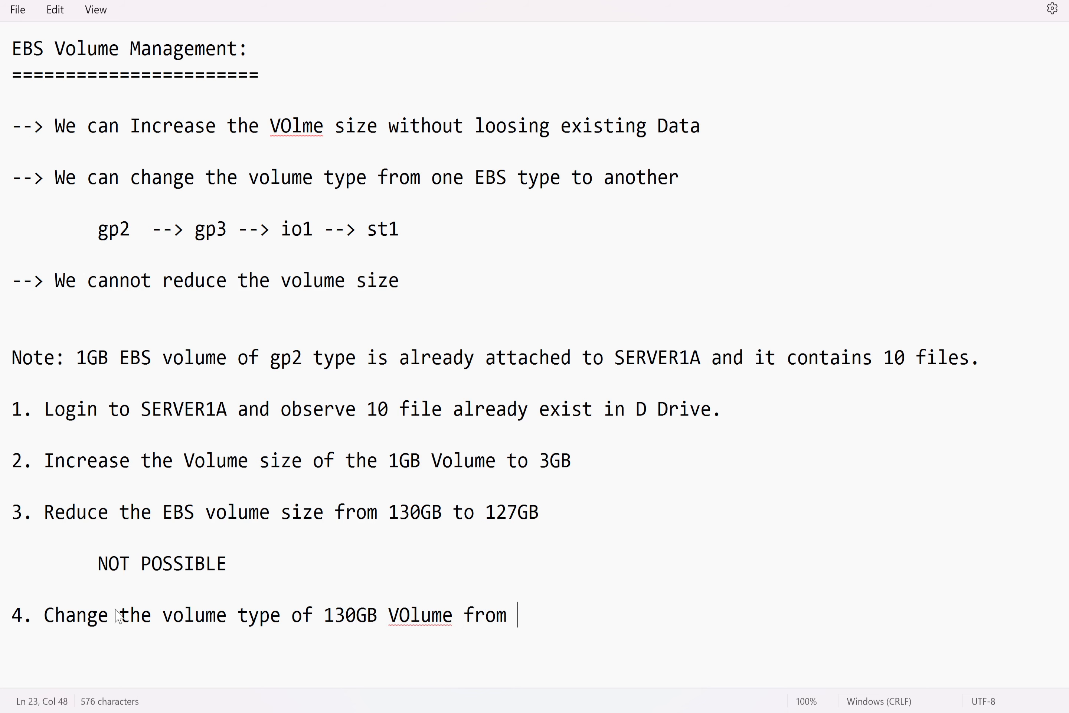
# Check the 130gb-st1-1a volume's type in the AWS console, and complete item 4 in Notepad with "st1 to gp3".
pyautogui.hotkey('alt', 'Tab')
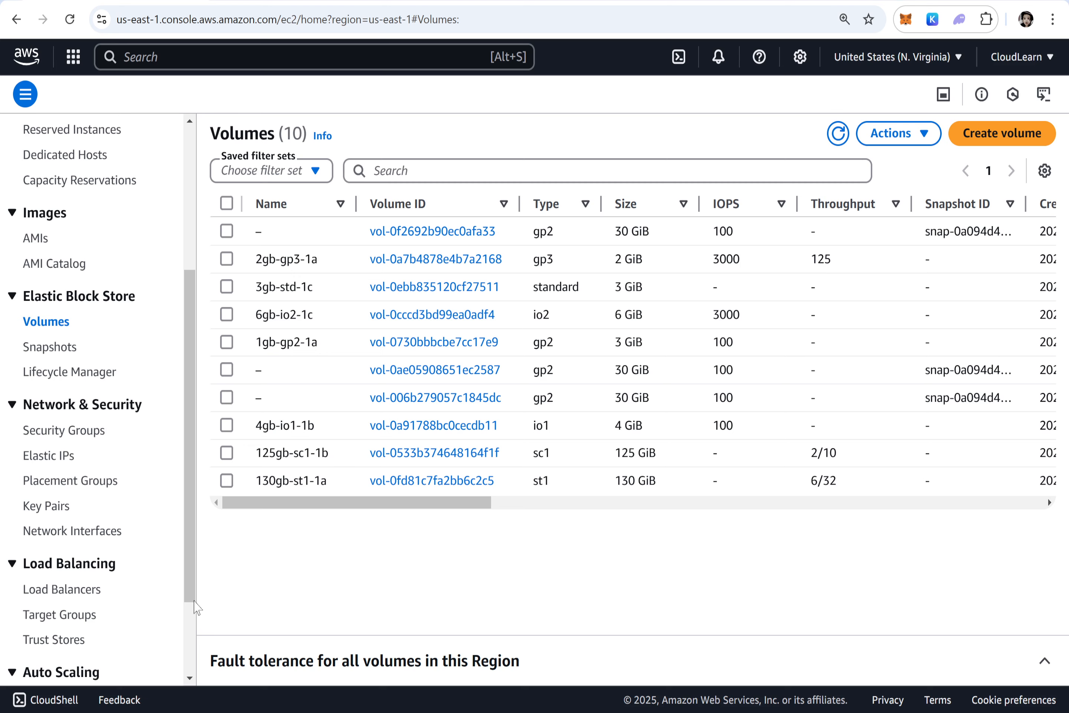
pyautogui.doubleClick(544, 475)
pyautogui.hotkey('alt', 'Tab')
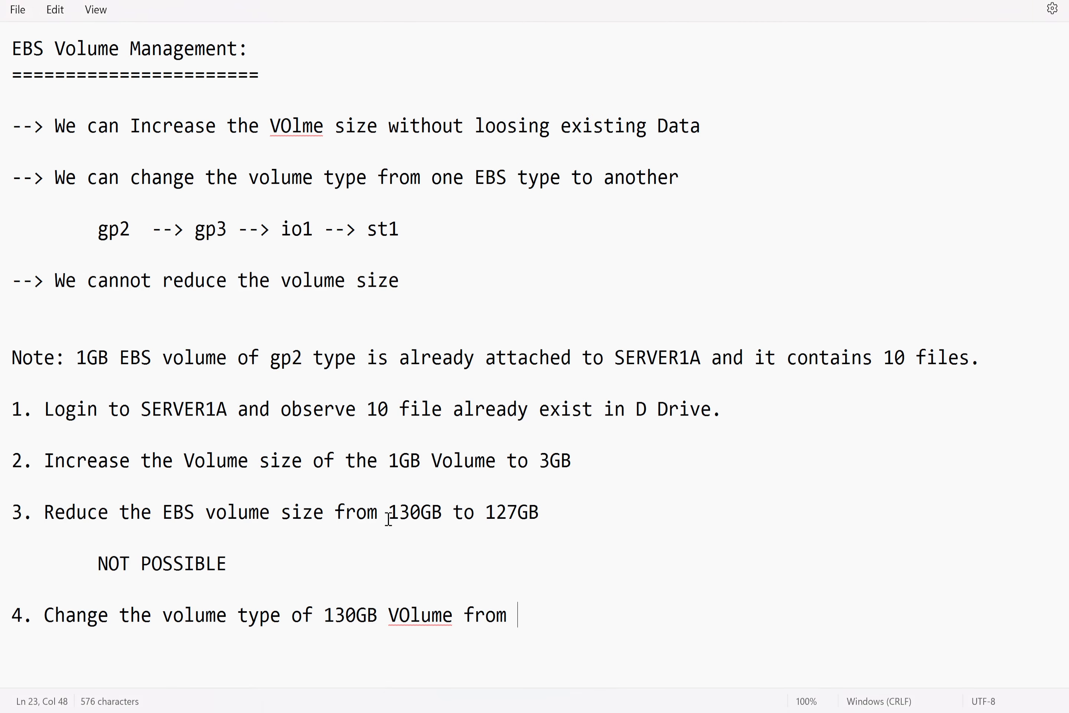
pyautogui.write('st1 to gp3')
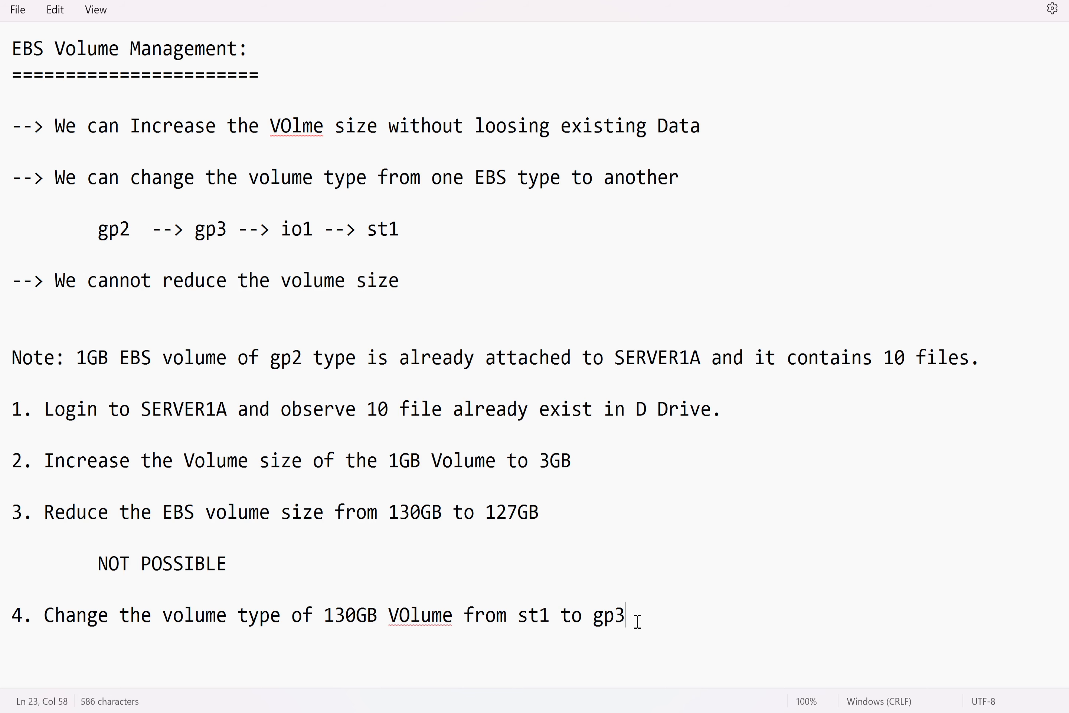
# In the AWS console, modify the 130gb-st1-1a volume's type to General Purpose SSD (gp3) and confirm the modification.
pyautogui.click(696, 711)
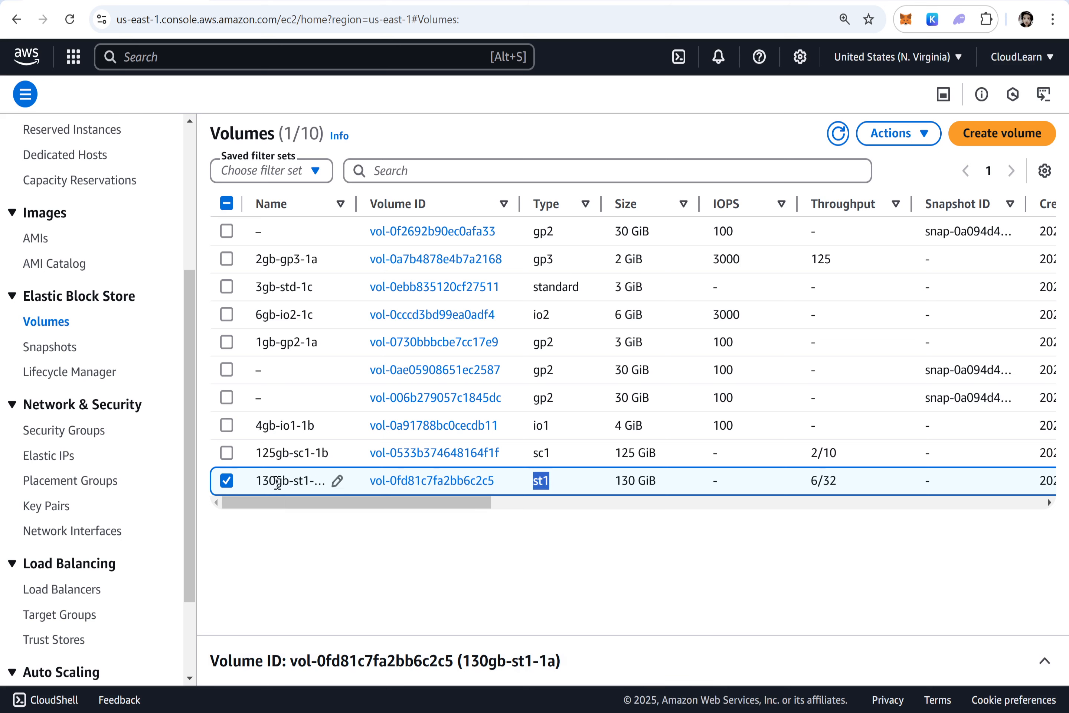
pyautogui.click(888, 134)
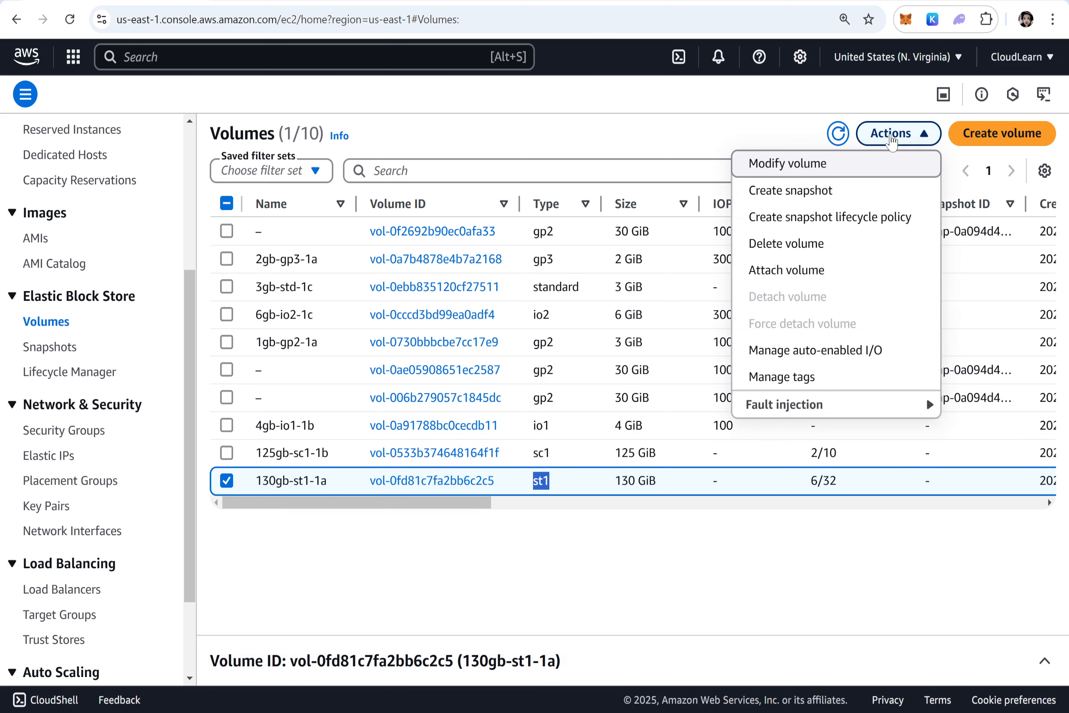
pyautogui.click(788, 174)
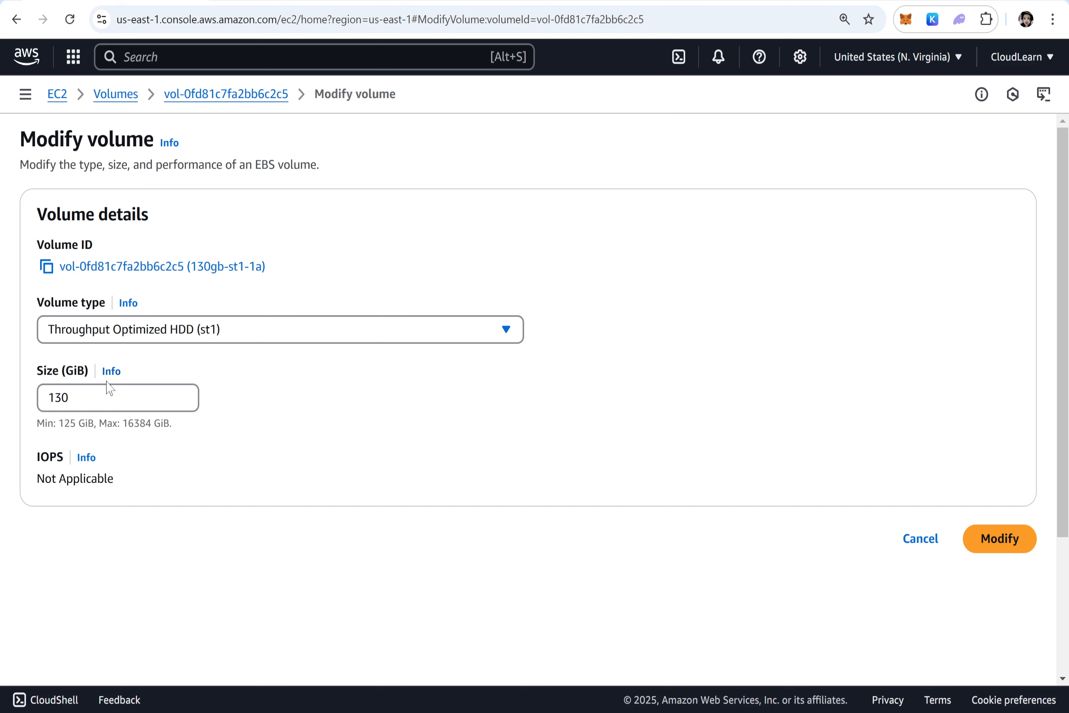
pyautogui.moveTo(175, 397); pyautogui.dragTo(14, 401)
pyautogui.click(239, 335)
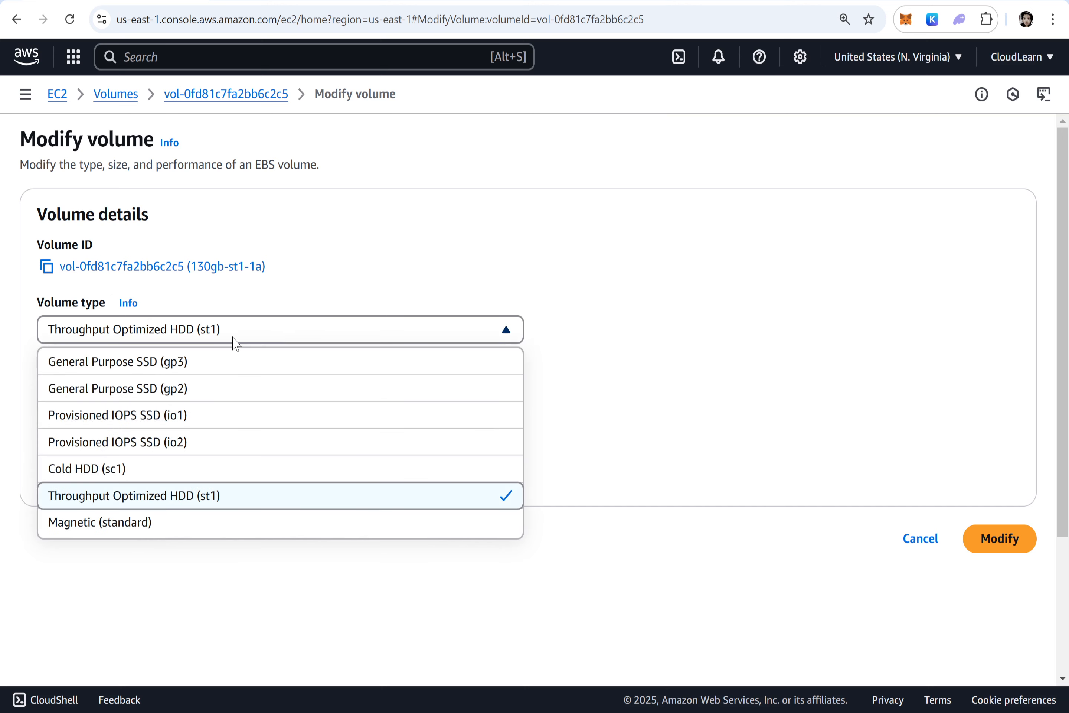
pyautogui.click(195, 362)
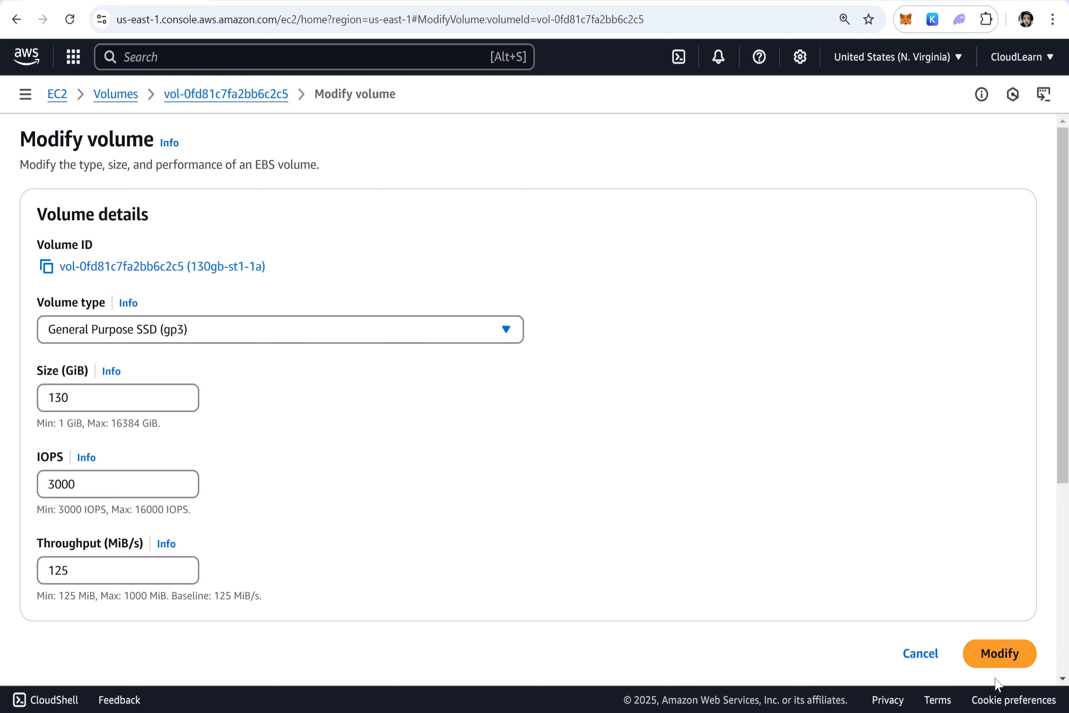
pyautogui.click(1001, 652)
pyautogui.click(720, 536)
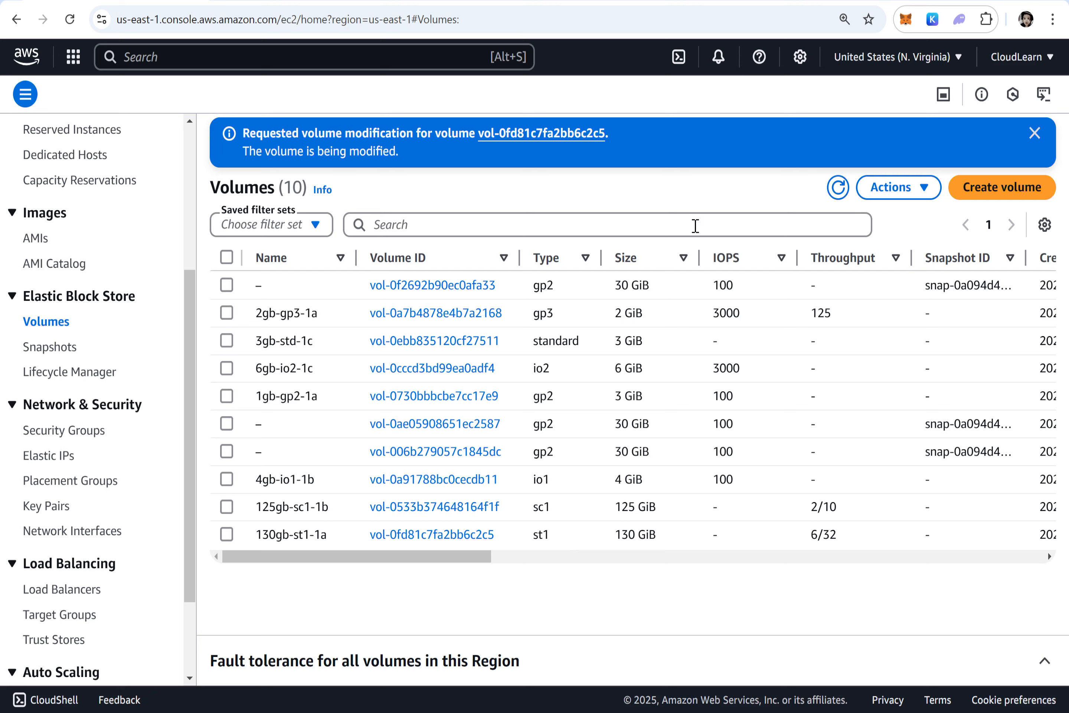
# Refresh the volumes list and check the type of the 130gb-st1-1a volume.
pyautogui.click(838, 187)
pyautogui.moveTo(557, 535); pyautogui.dragTo(516, 538)
pyautogui.click(226, 534)
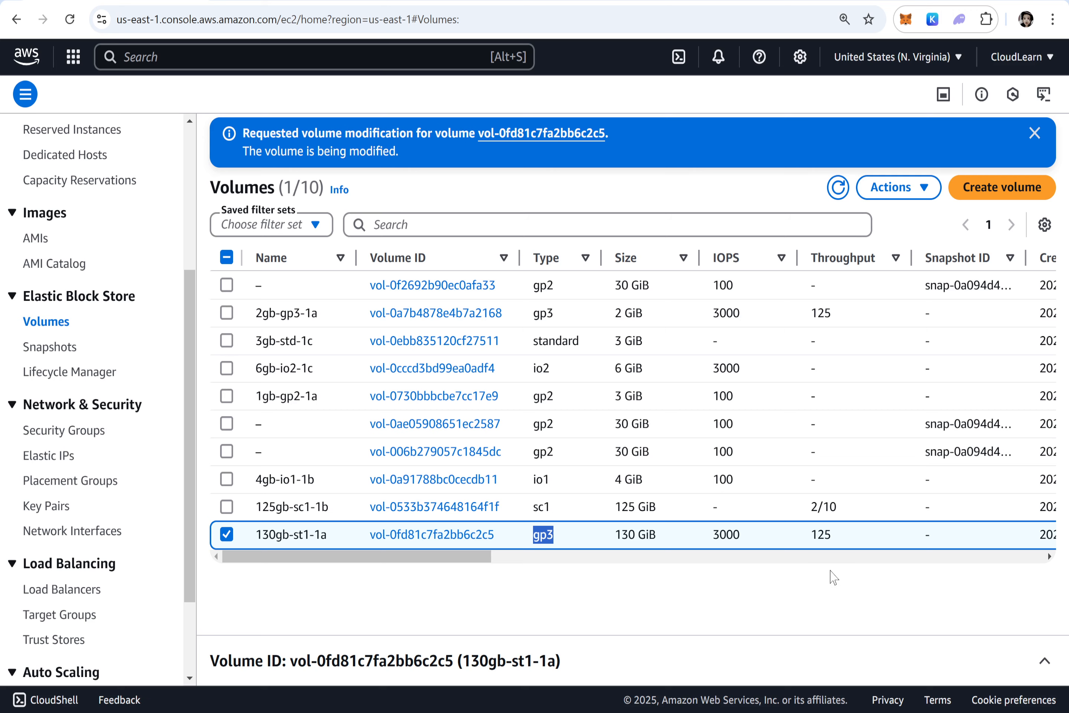
# Switch to the Notepad notes and add three line breaks after item 4.
pyautogui.hotkey('alt', 'Tab')
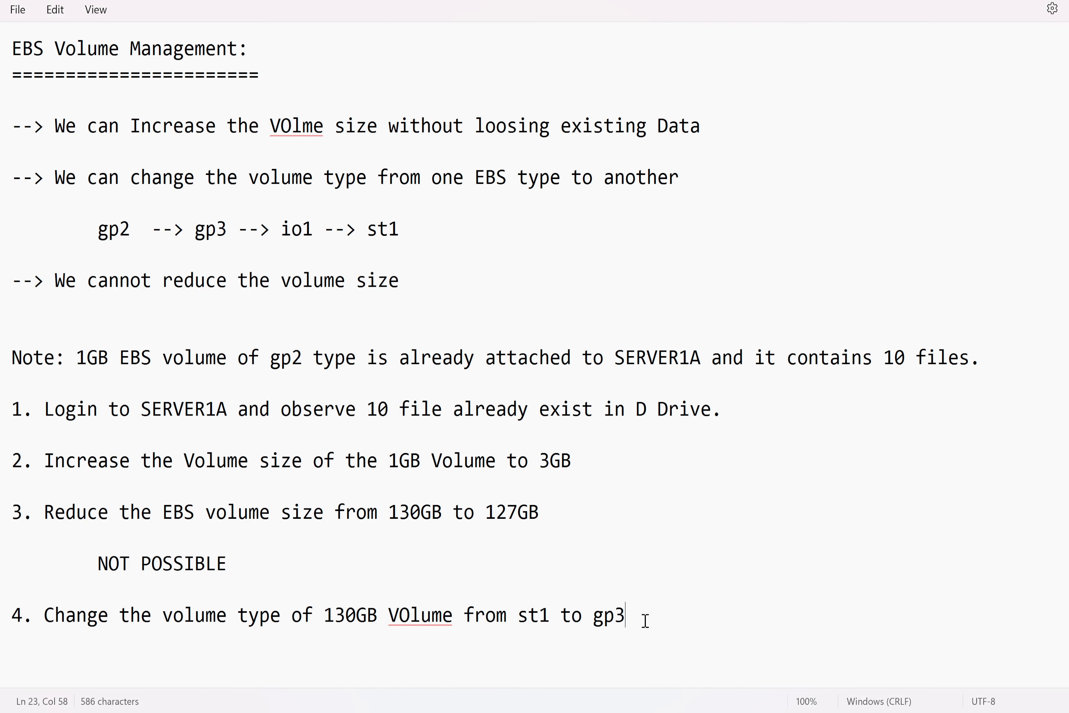
pyautogui.press('Return')
pyautogui.press('Return')
pyautogui.press('Return')
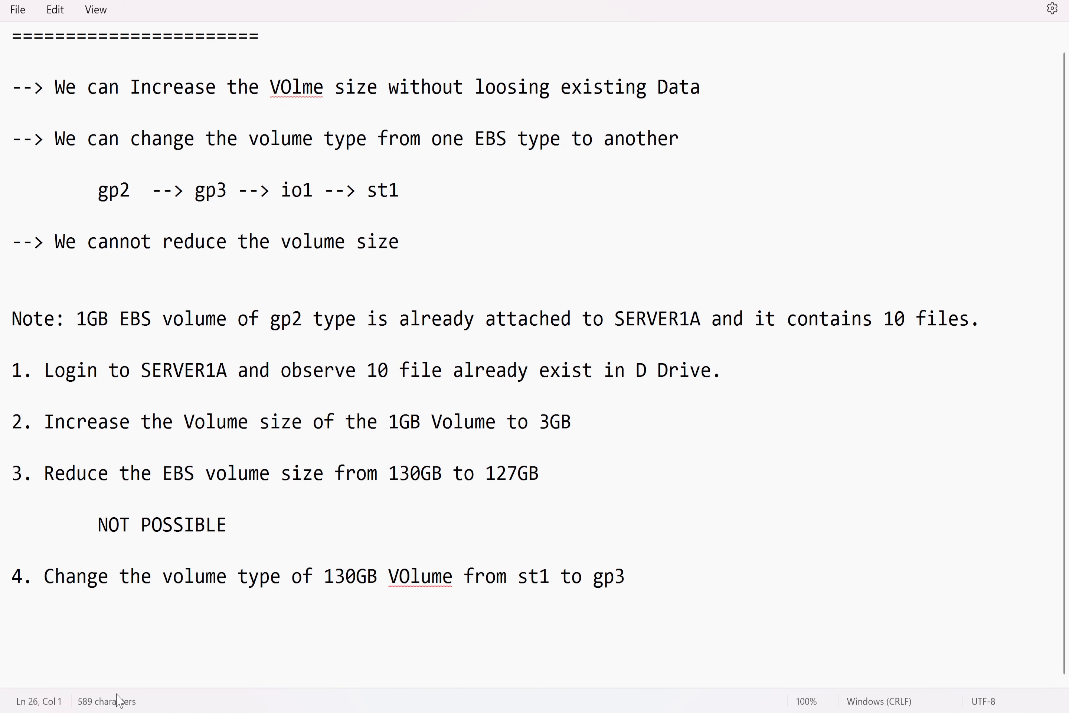
# Return to the AWS console, select only the 1gb-gp2-1a volume, and check its size and available actions.
pyautogui.hotkey('alt', 'Tab')
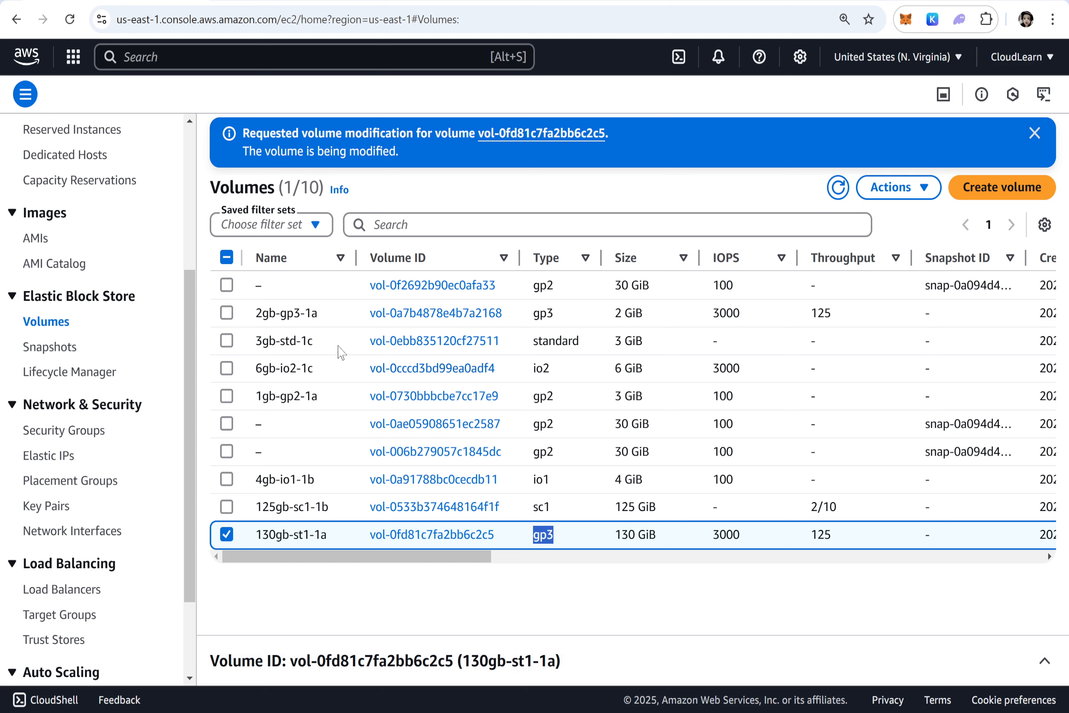
pyautogui.click(227, 397)
pyautogui.click(227, 534)
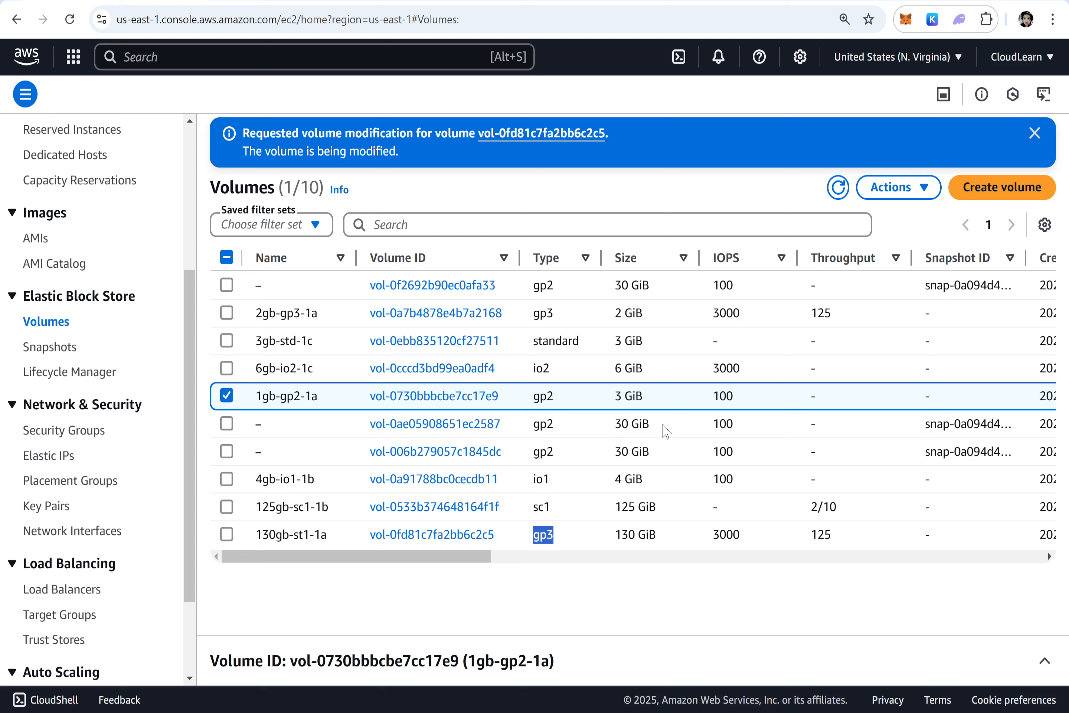
pyautogui.moveTo(652, 399); pyautogui.dragTo(605, 405)
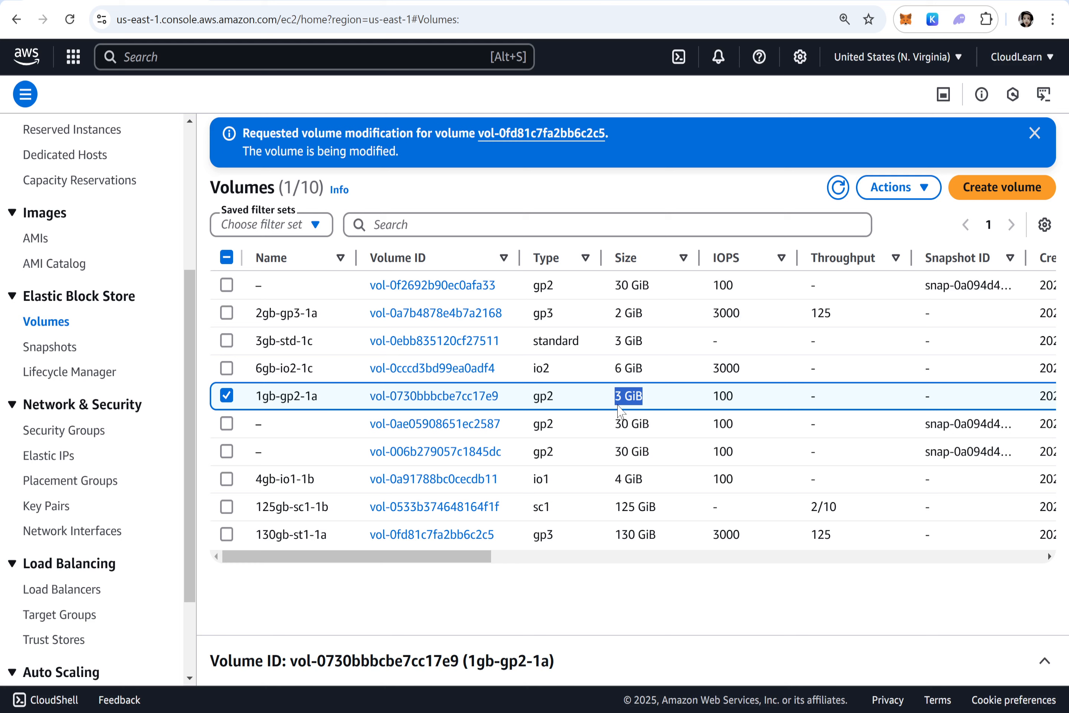
pyautogui.click(891, 187)
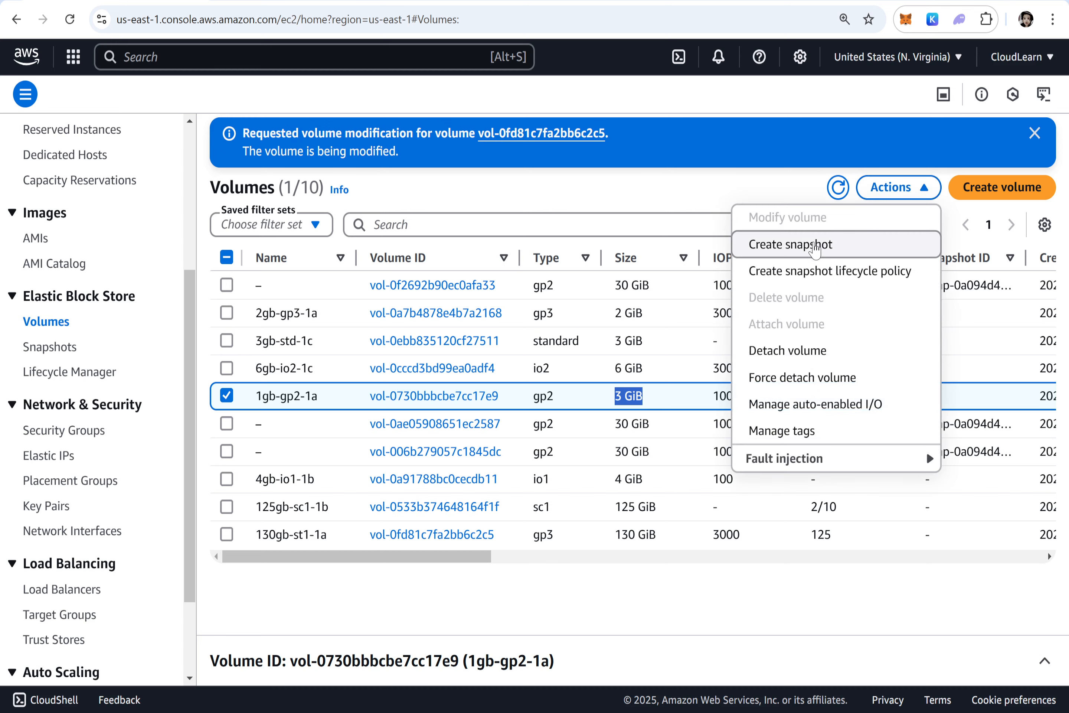
pyautogui.click(584, 593)
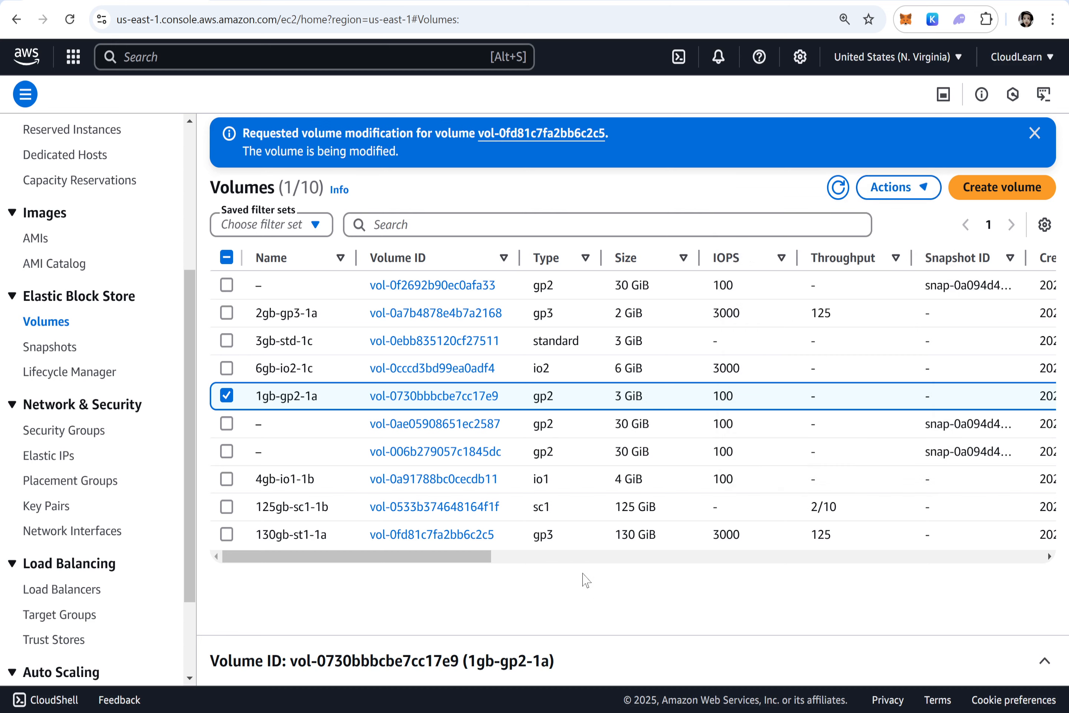
# Refresh the volumes list and submit a size increase of the 1gb-gp2-1a volume to 5 GiB.
pyautogui.click(836, 188)
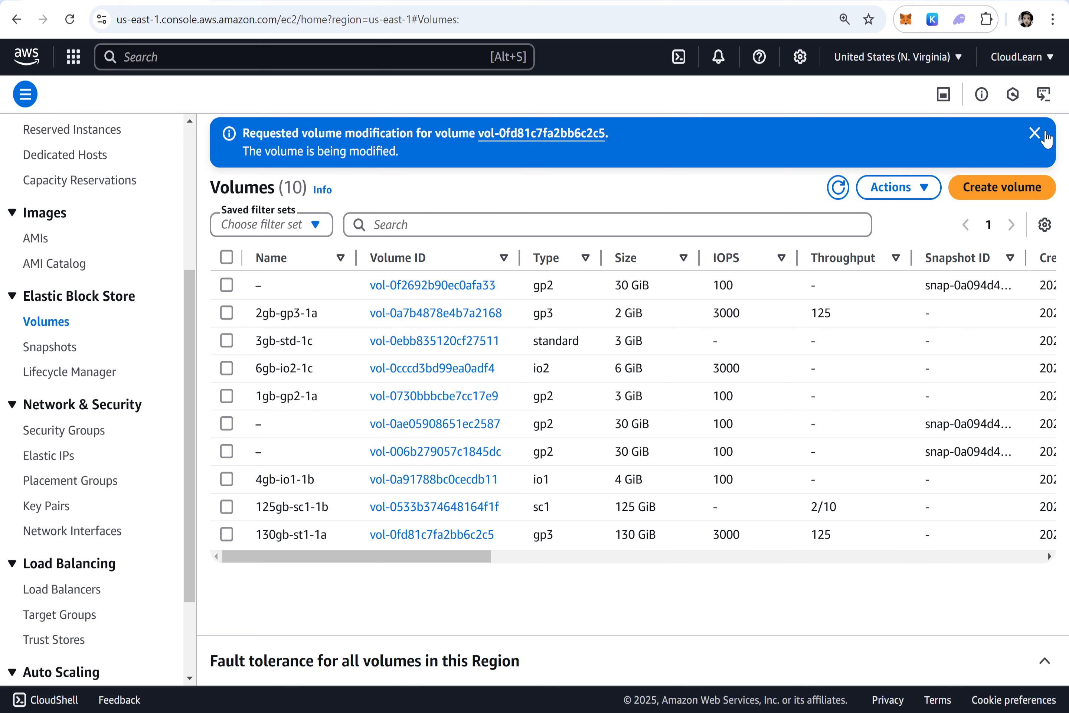
pyautogui.click(1035, 133)
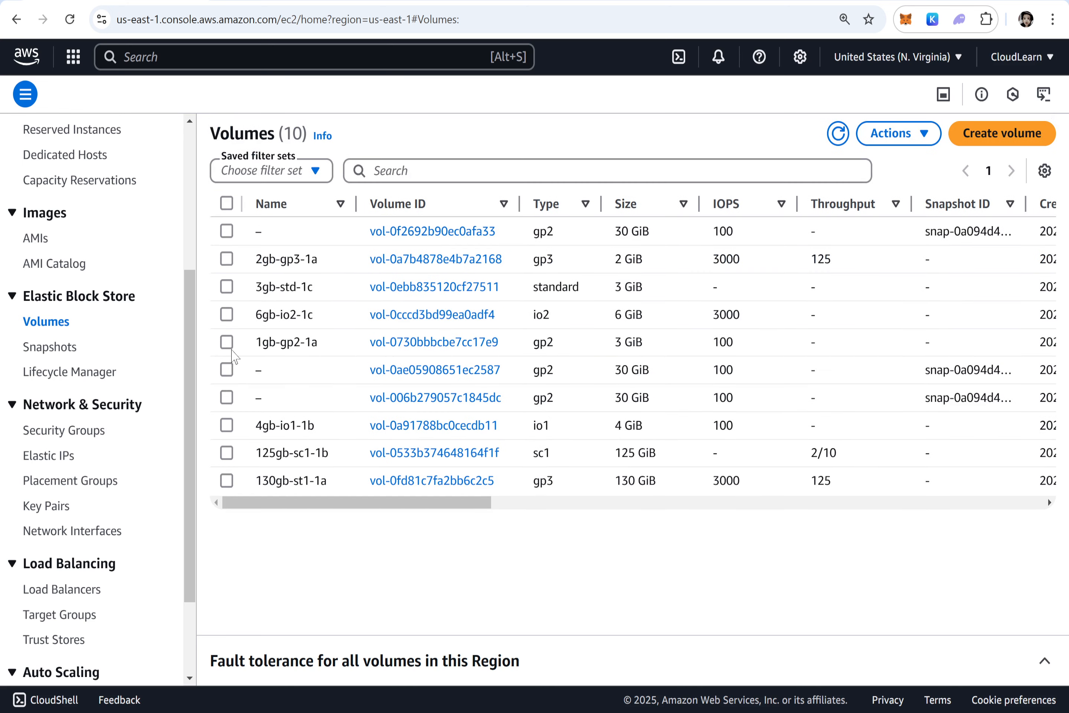
pyautogui.click(352, 349)
pyautogui.click(898, 134)
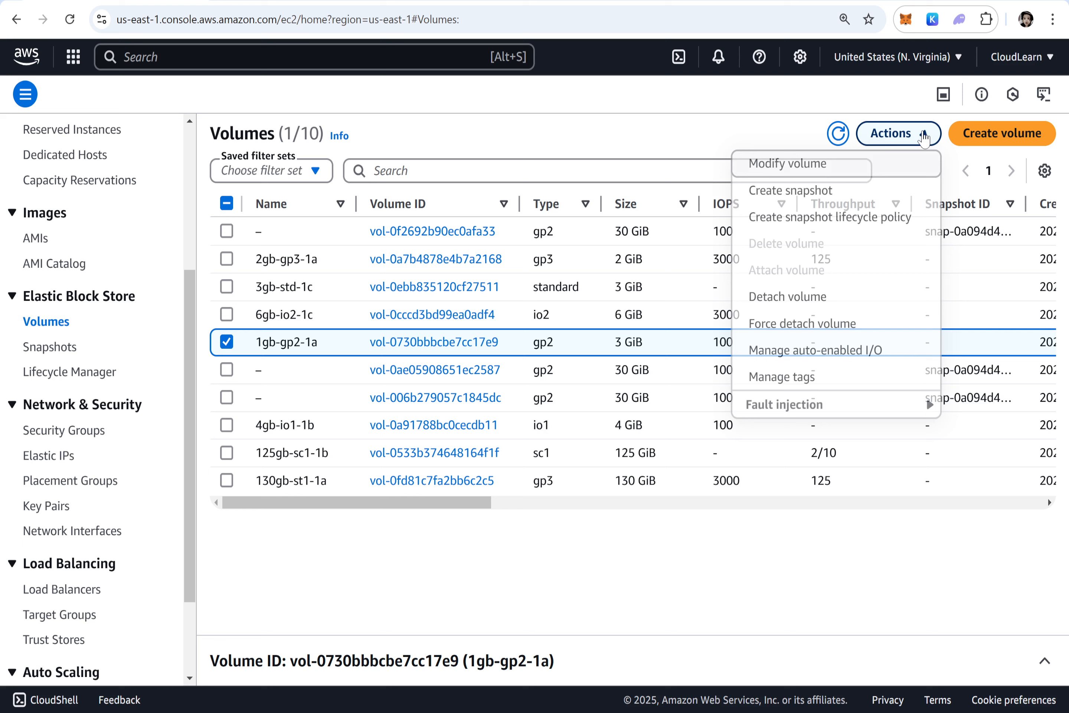
pyautogui.click(816, 171)
pyautogui.moveTo(90, 396); pyautogui.dragTo(16, 414)
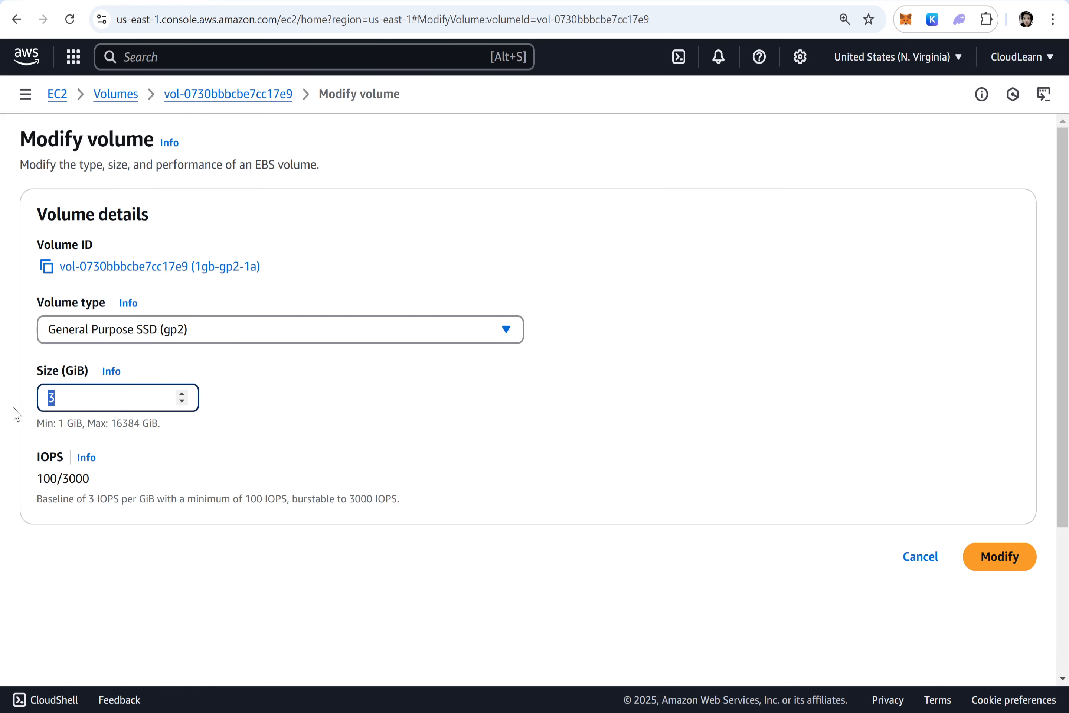
pyautogui.write('5')
pyautogui.click(1011, 558)
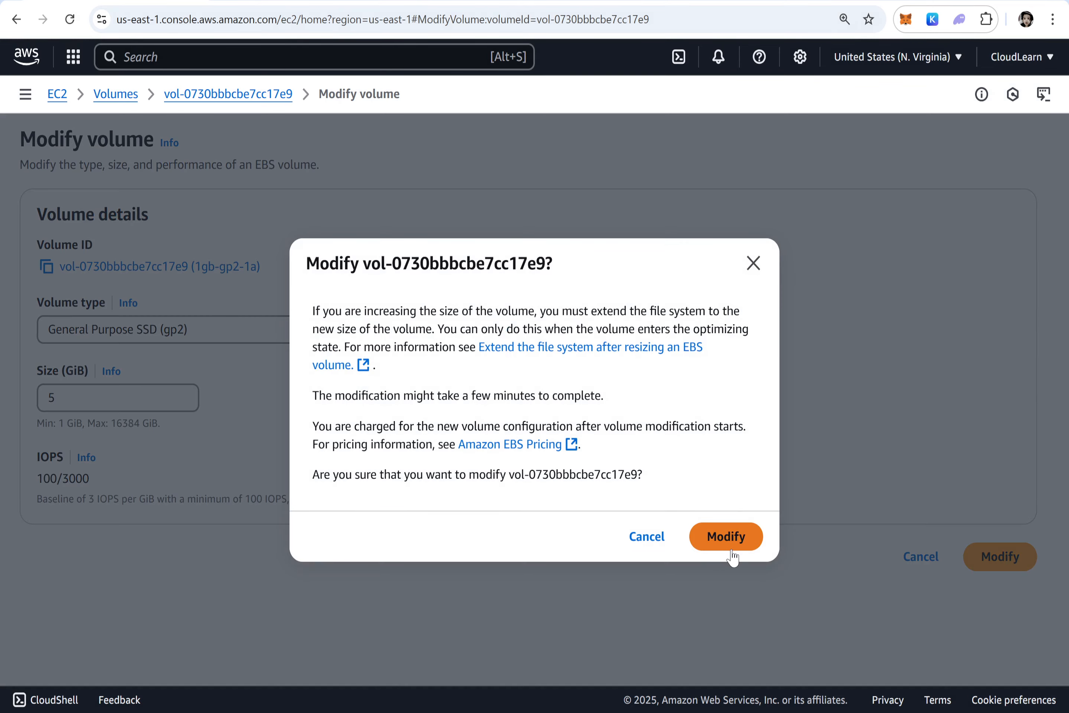
pyautogui.click(731, 538)
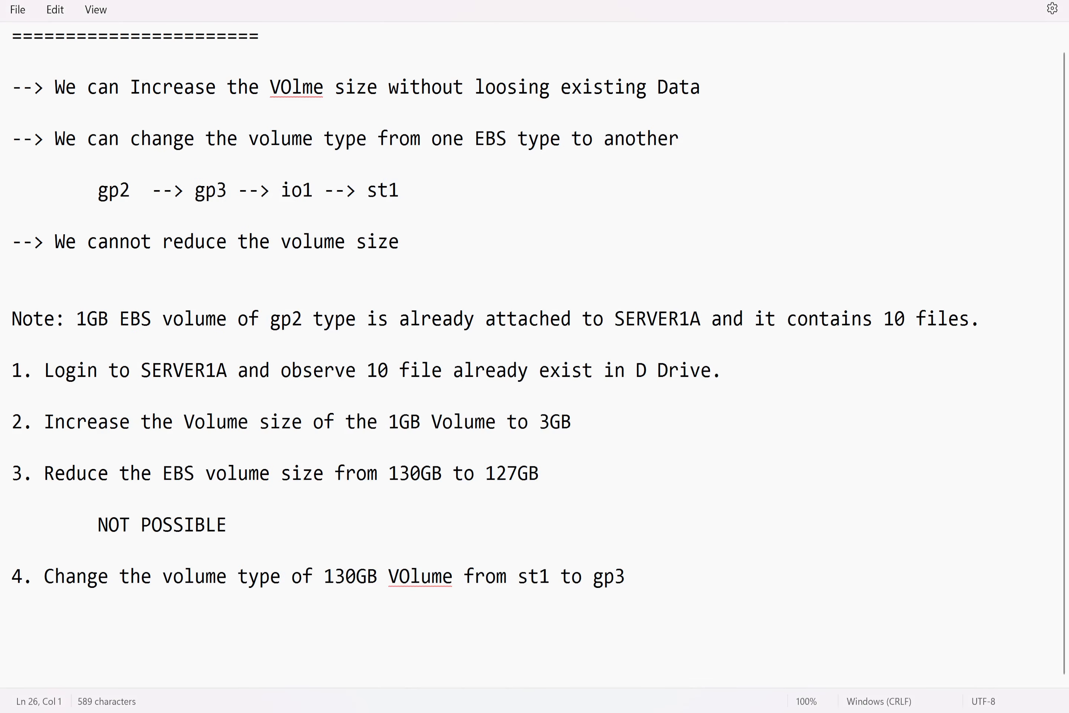
# Write the line "NOTE: An EBS Volume cannot be modified more than once in a 6 Hour Window" below item 4.
pyautogui.moveTo(76, 711)
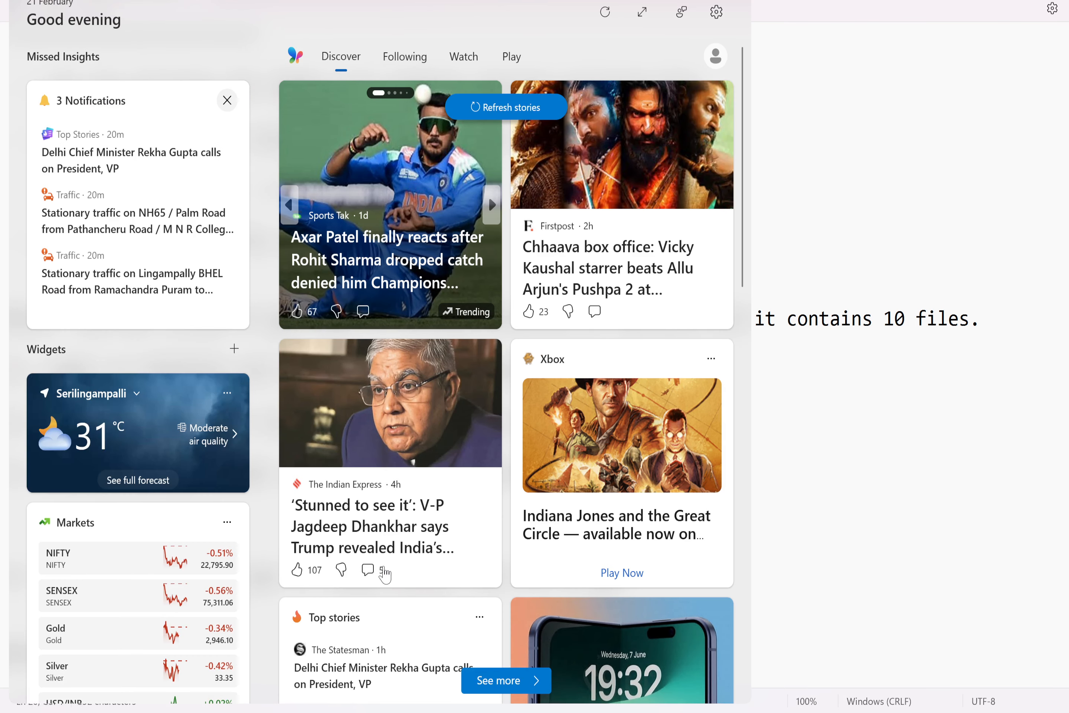
pyautogui.click(867, 542)
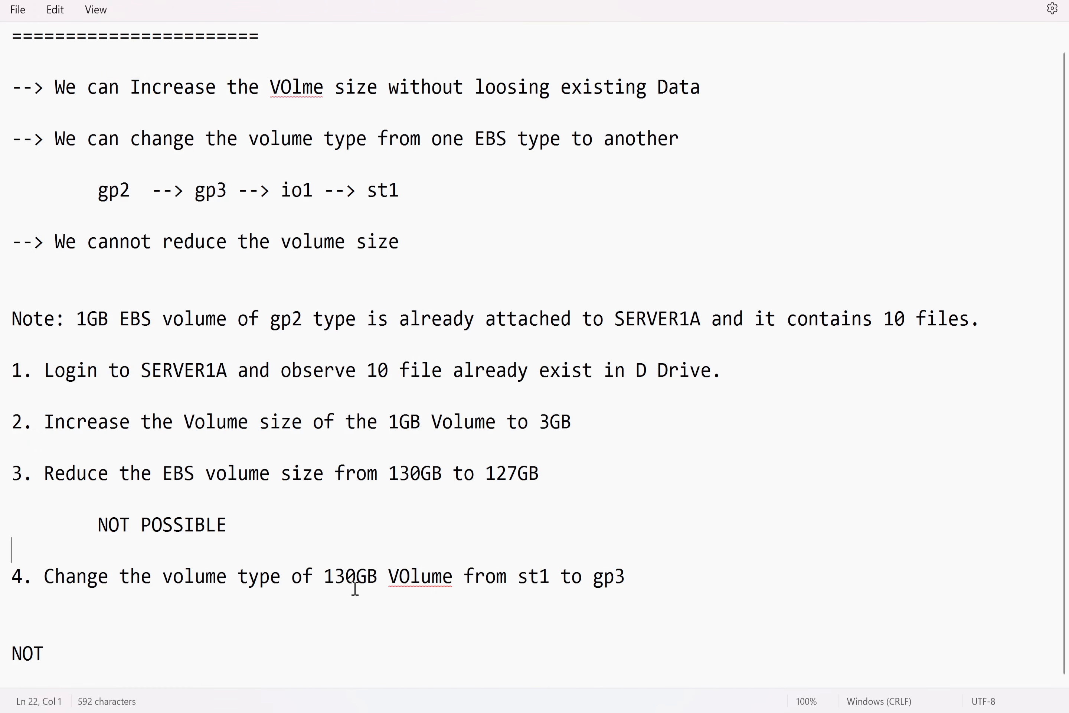
pyautogui.click(137, 665)
pyautogui.write('E: ')
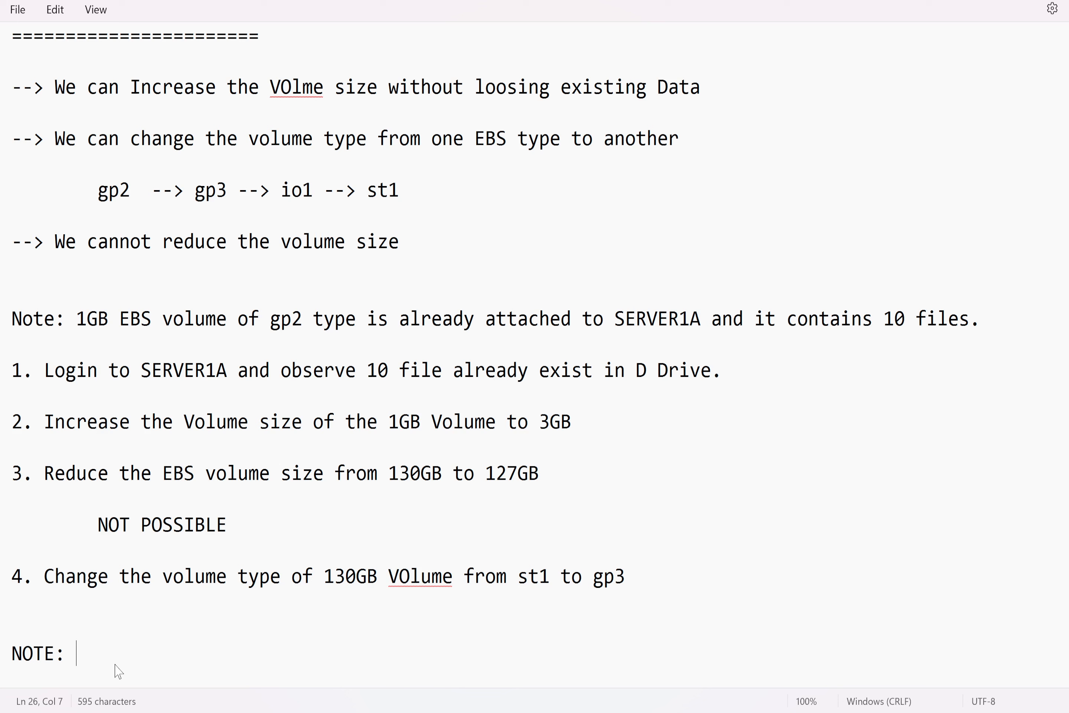
pyautogui.write('An EBS V')
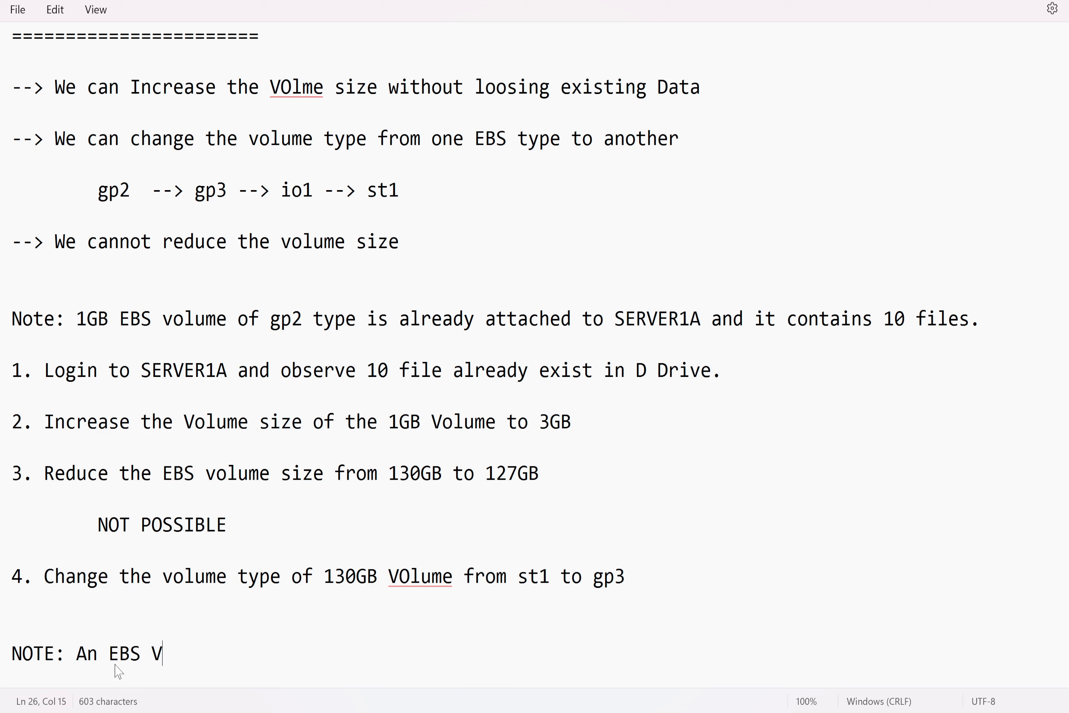
pyautogui.write('olume cann')
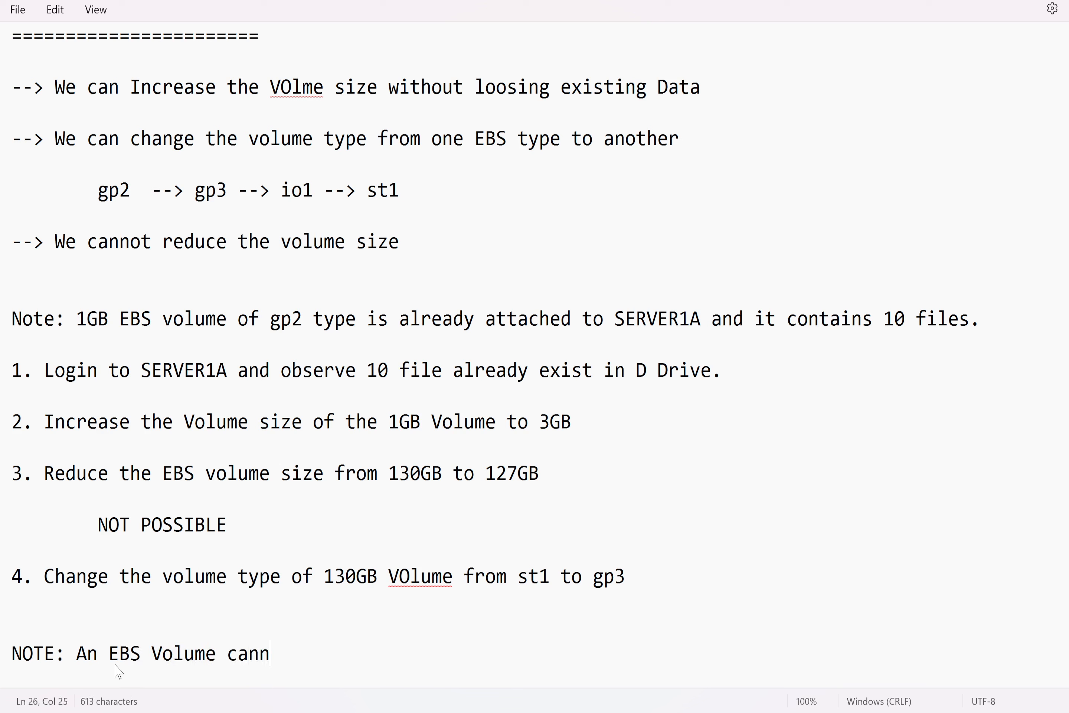
pyautogui.write('ot be ')
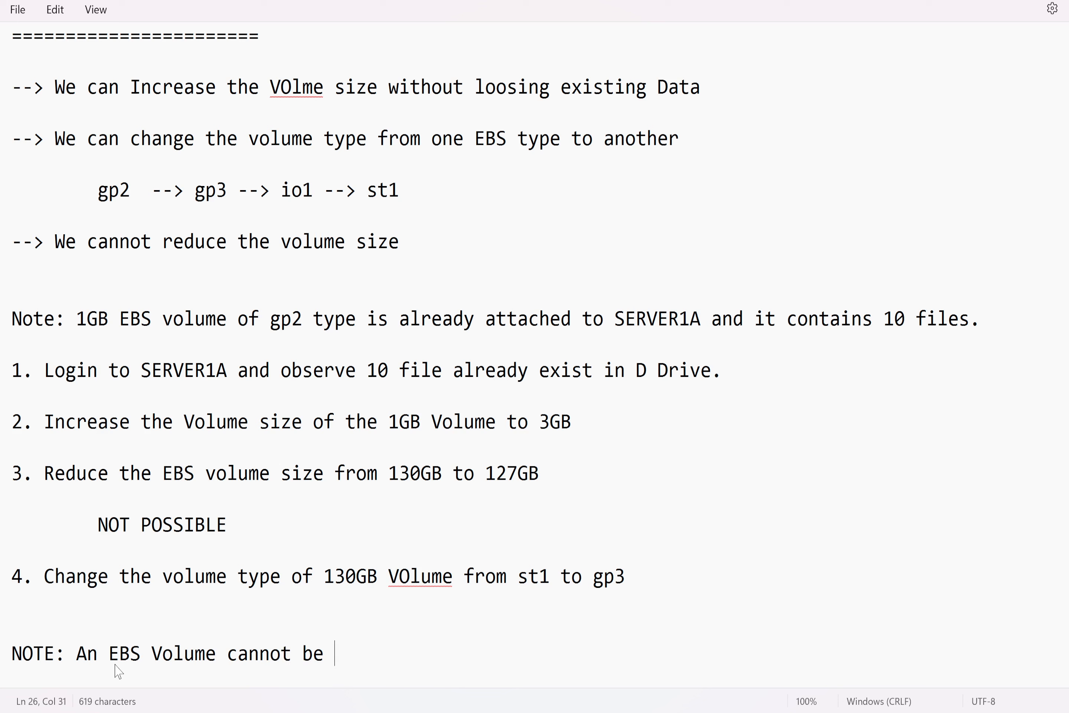
pyautogui.write('modified mor')
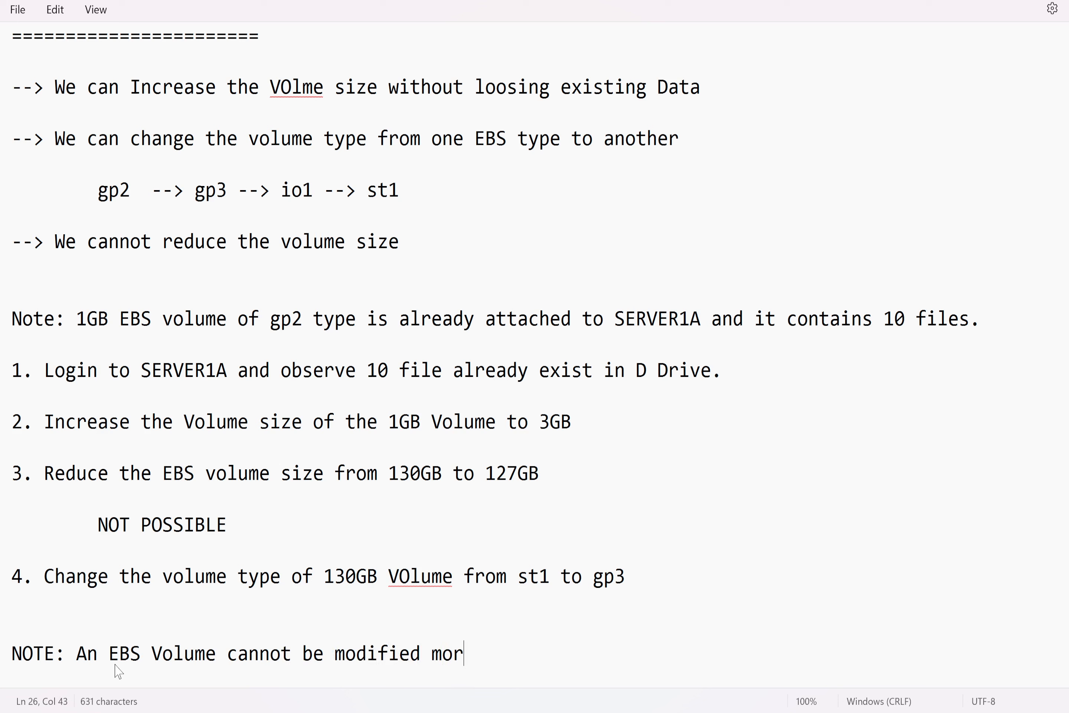
pyautogui.write('e than once in ')
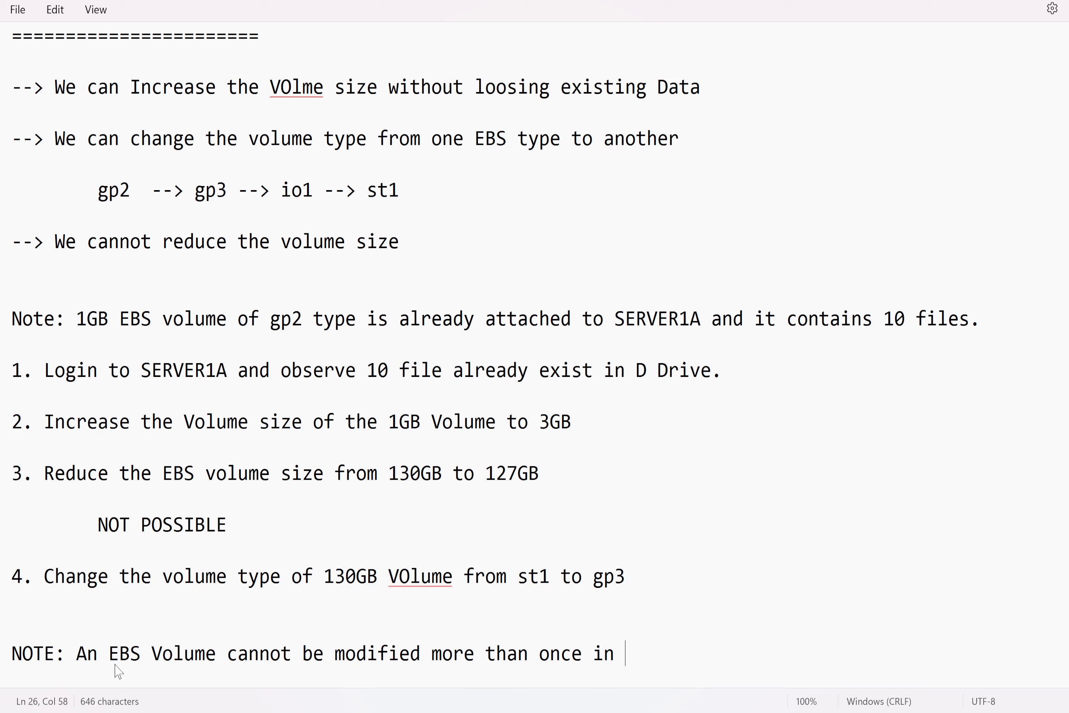
pyautogui.write('a 6 Hour Window')
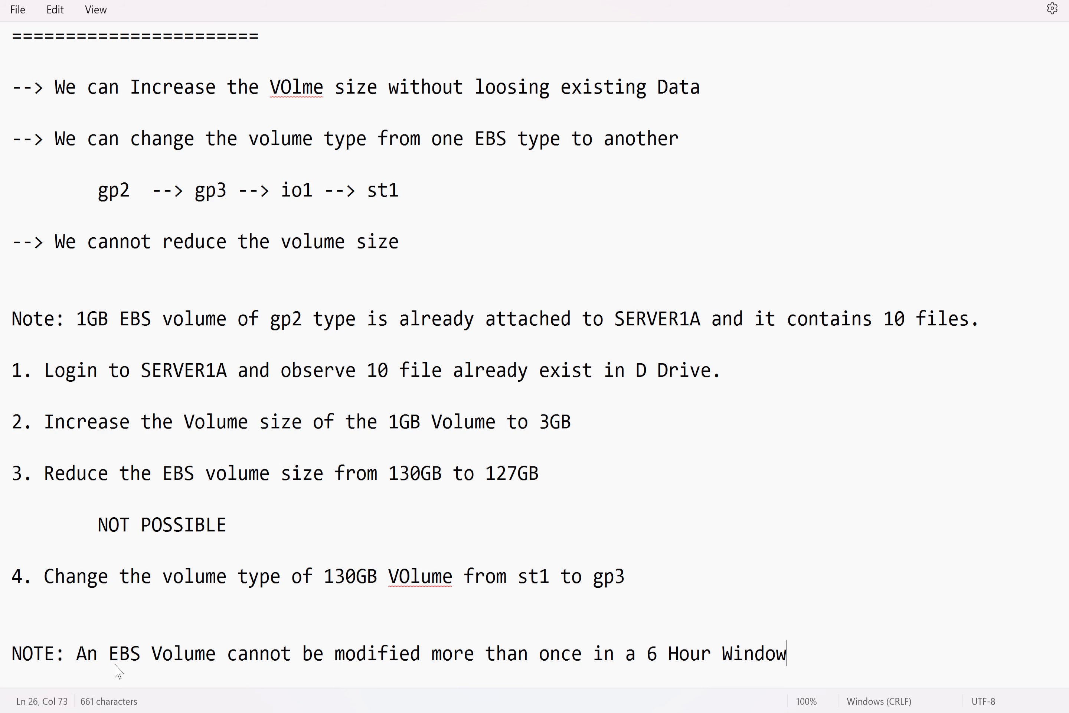
# Begin item 5 below the note with "5. Modify the 3GB Volume (Which is recently modified) again by increasing the size to".
pyautogui.press('Return')
pyautogui.press('Return')
pyautogui.write('5')
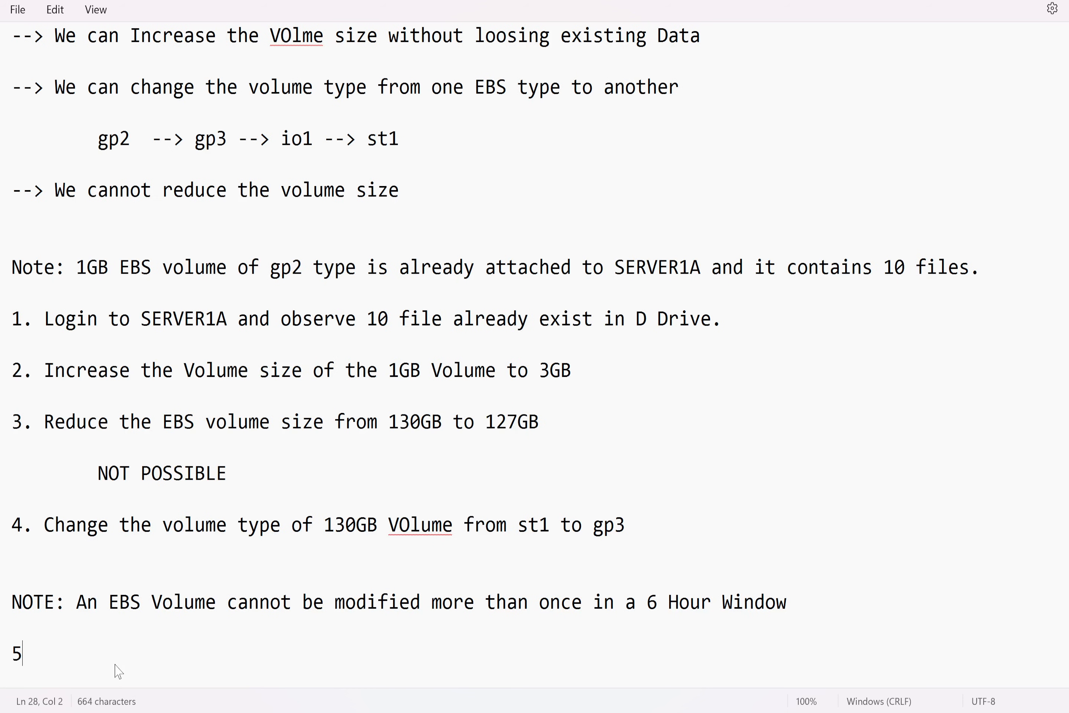
pyautogui.write('. Modify')
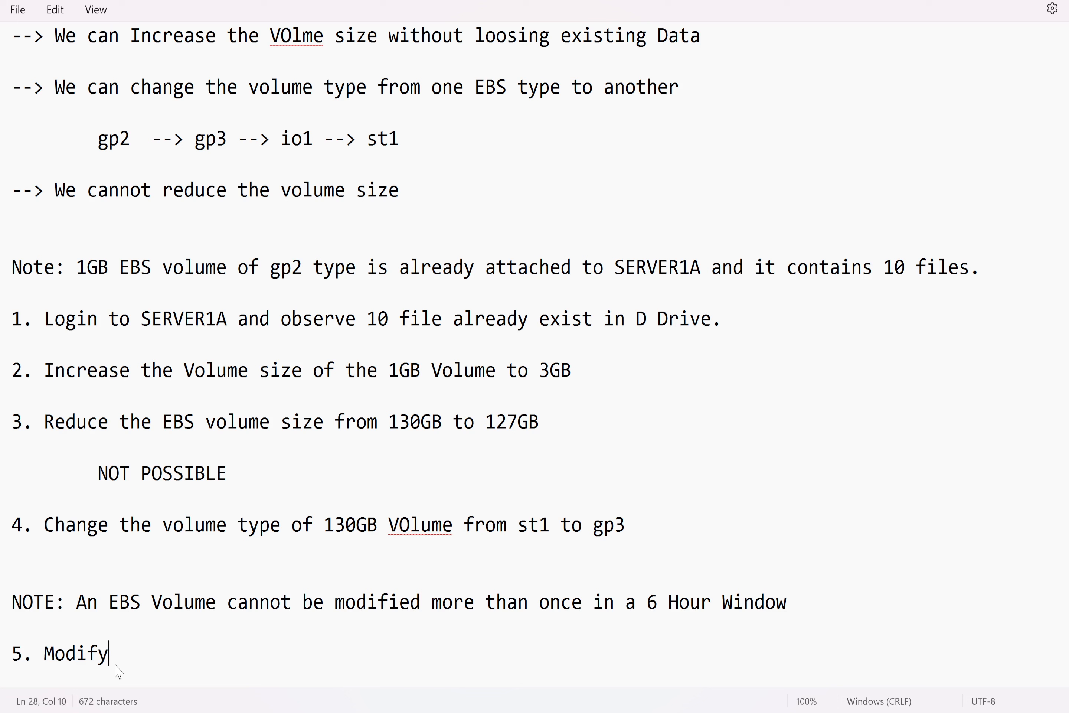
pyautogui.write(' the volu')
pyautogui.press('BackSpace')
pyautogui.press('BackSpace')
pyautogui.press('BackSpace')
pyautogui.press('BackSpace')
pyautogui.write('3GB')
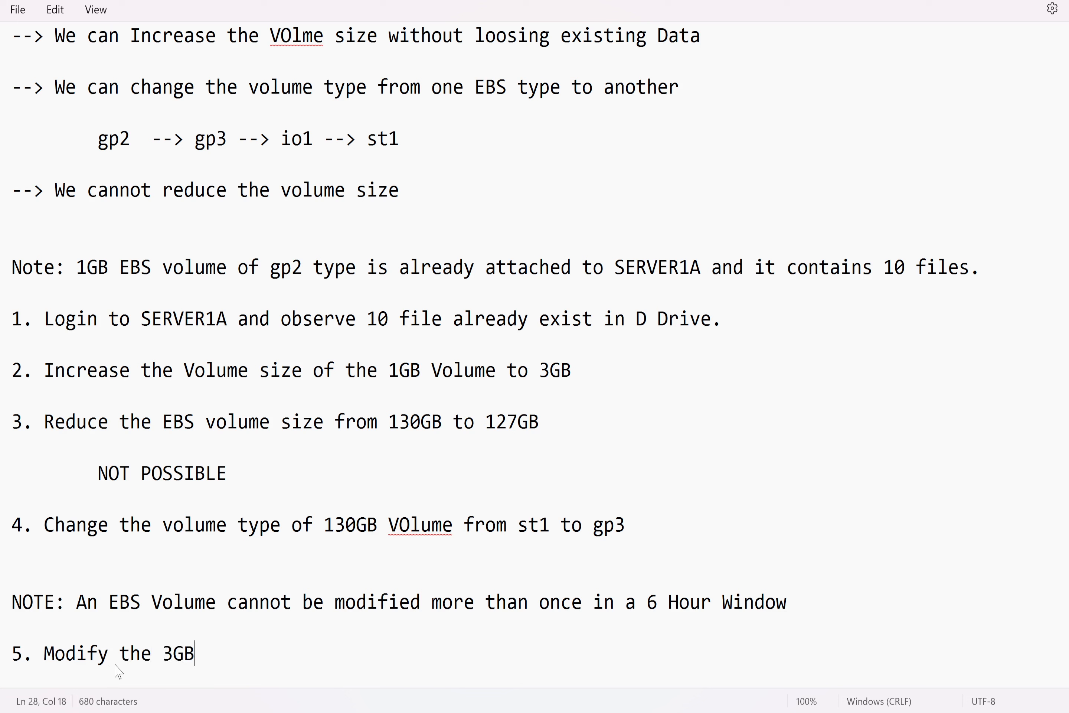
pyautogui.write(' Volume (')
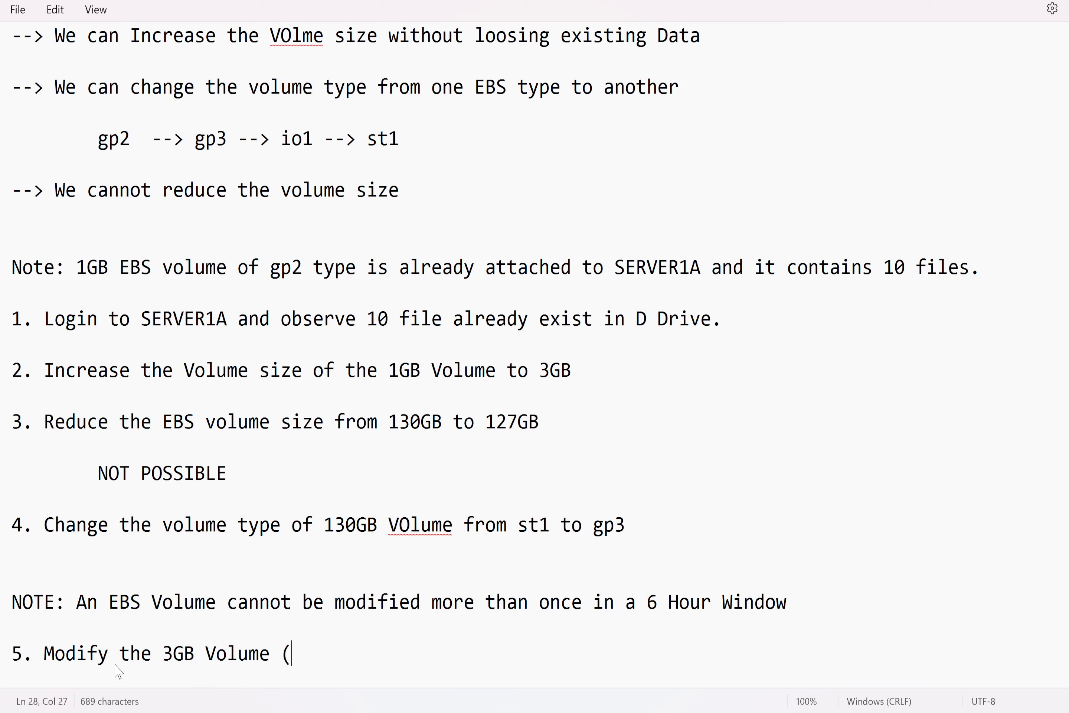
pyautogui.write('Which is rec')
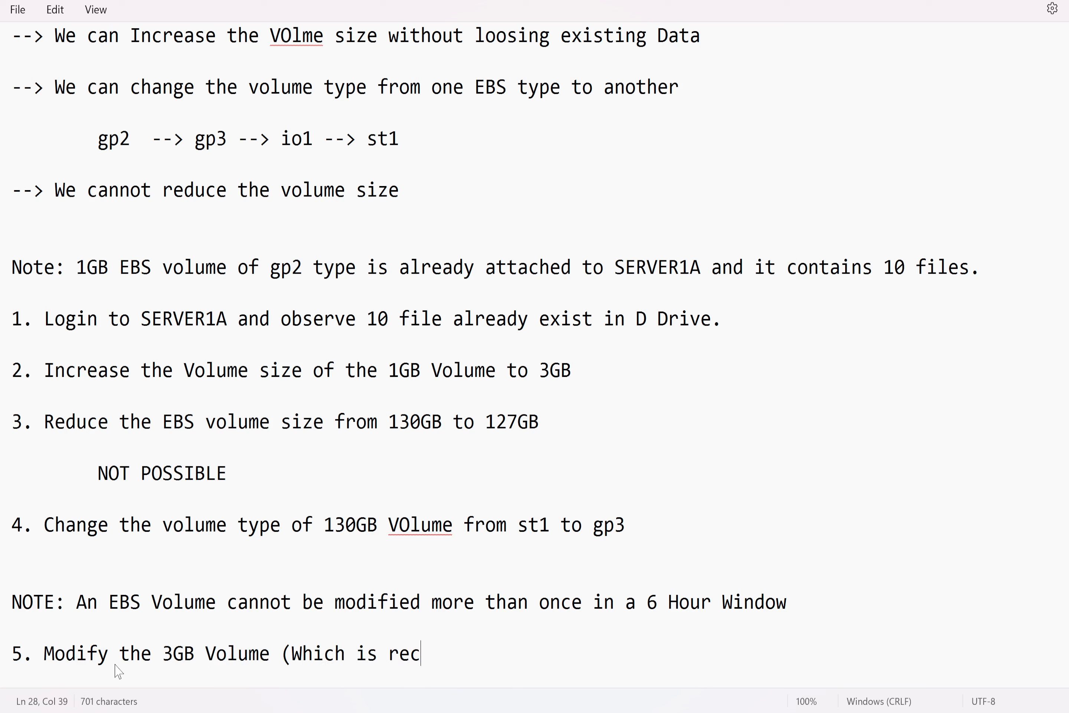
pyautogui.write('ently modified')
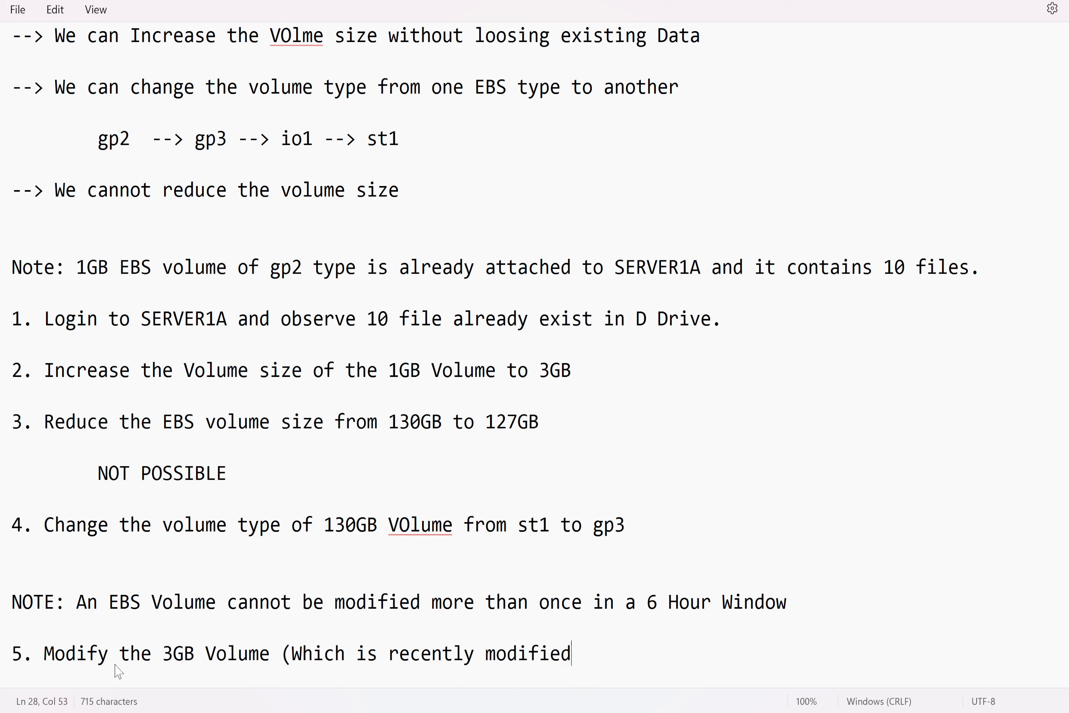
pyautogui.write(') again by increasing ')
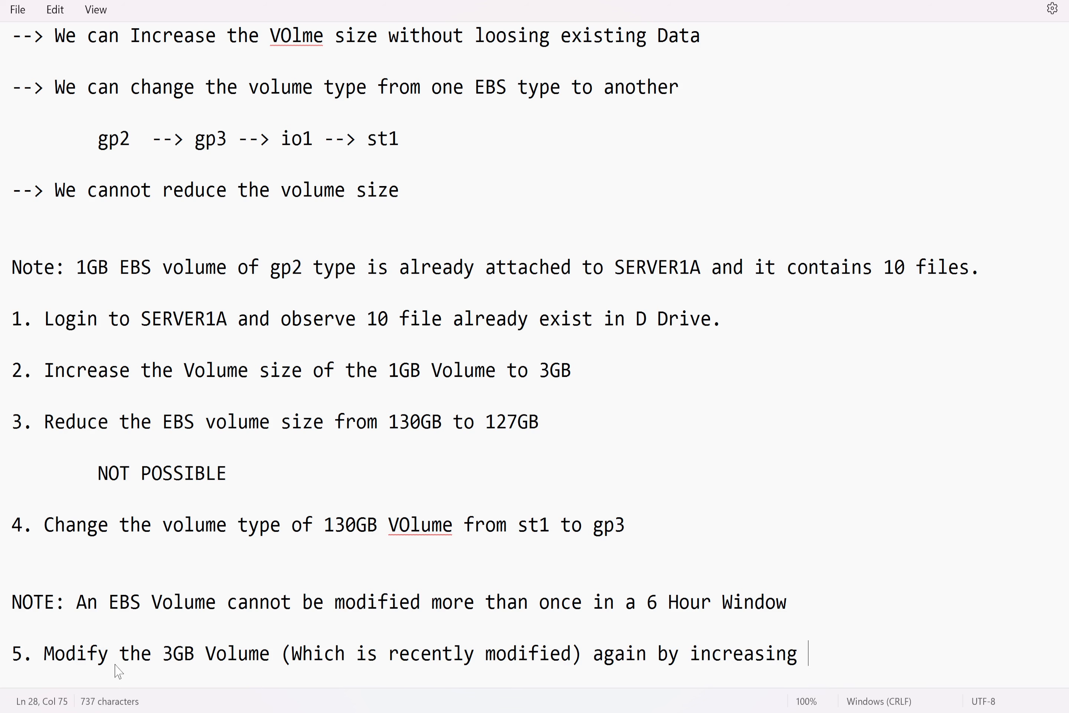
pyautogui.write('the size to ')
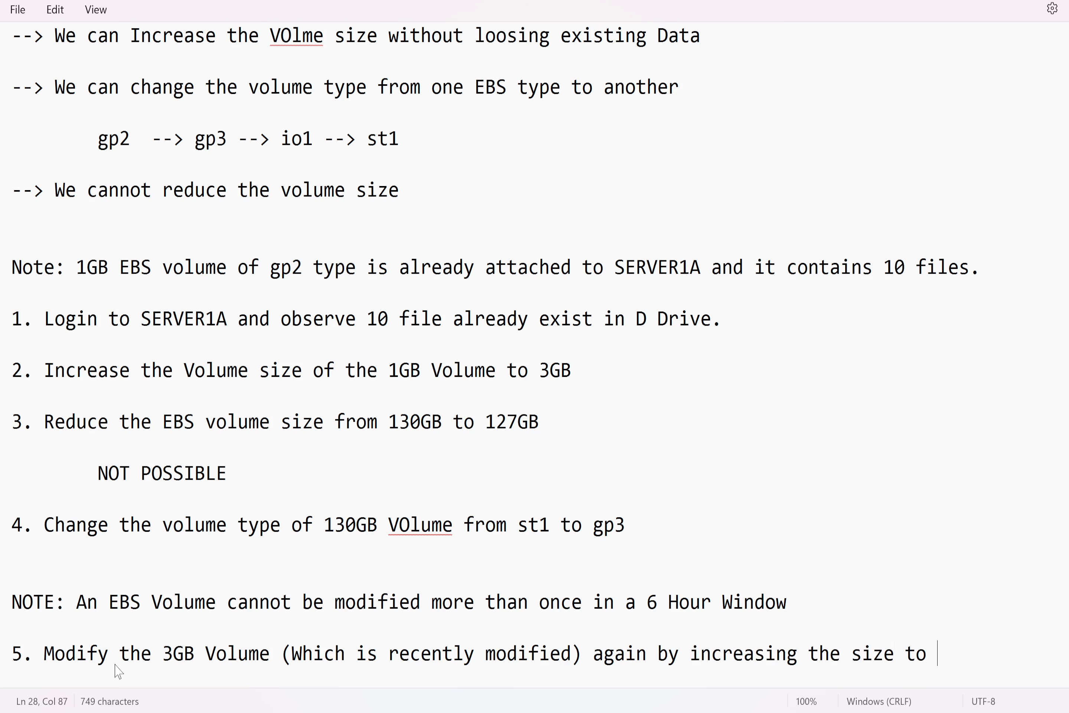
# Complete item 5 with "5GB and observe we cannot modify and we have to wait for at least 6 hours." and add three line breaks.
pyautogui.write('5GB and observe we ')
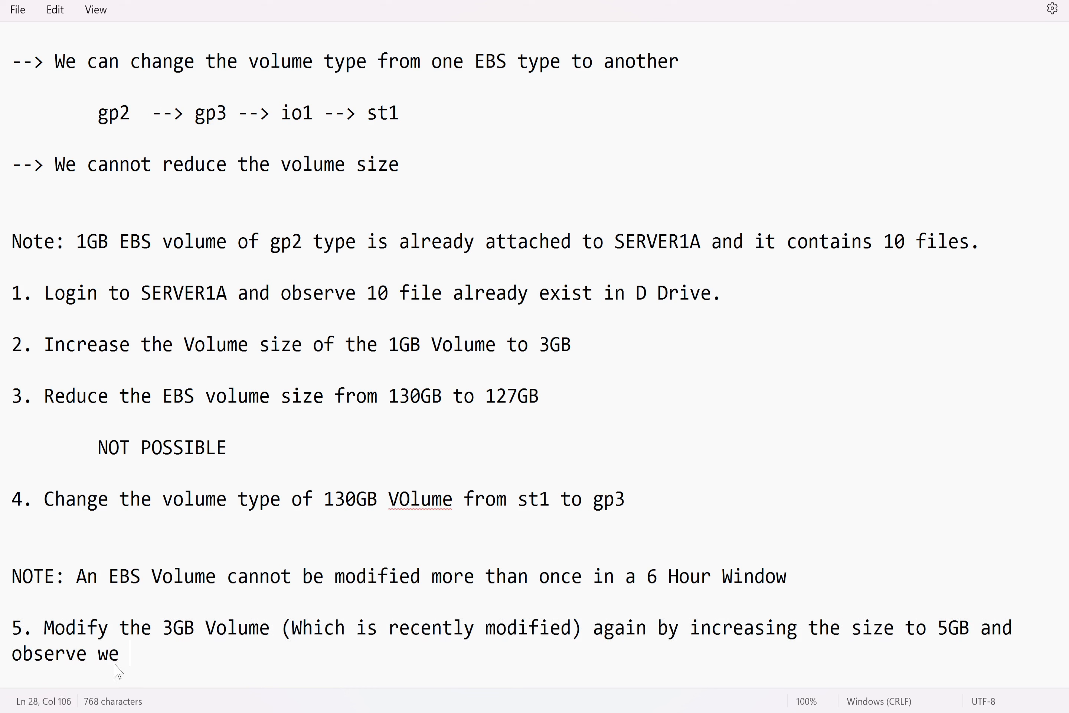
pyautogui.write('cannot mod')
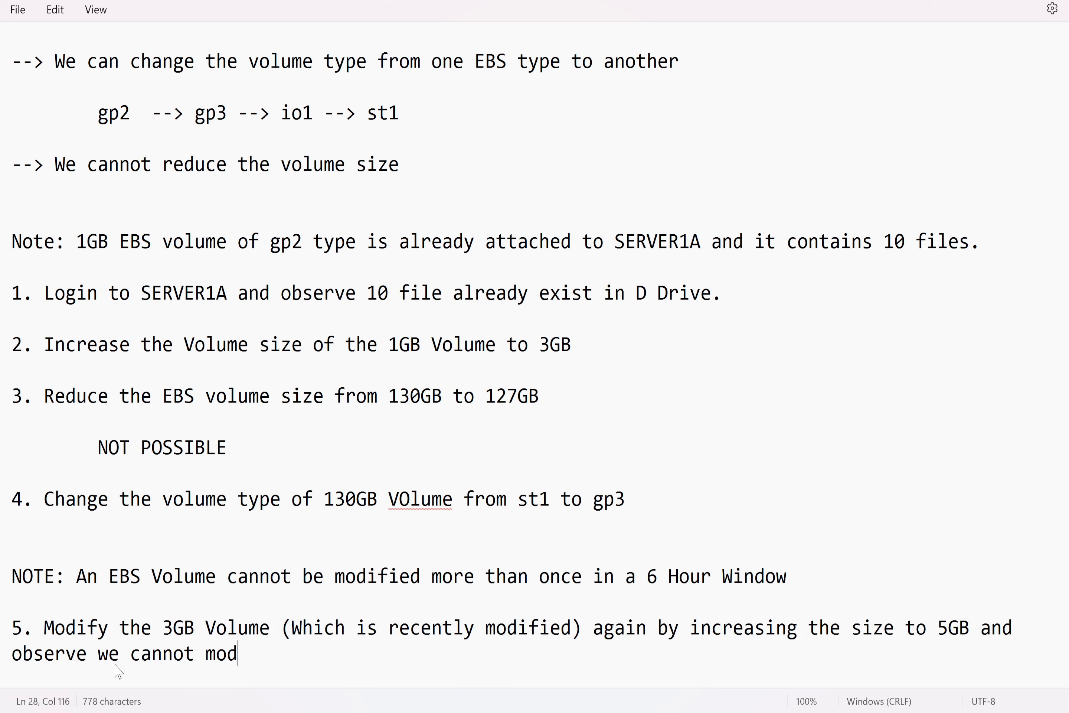
pyautogui.write('ify and w')
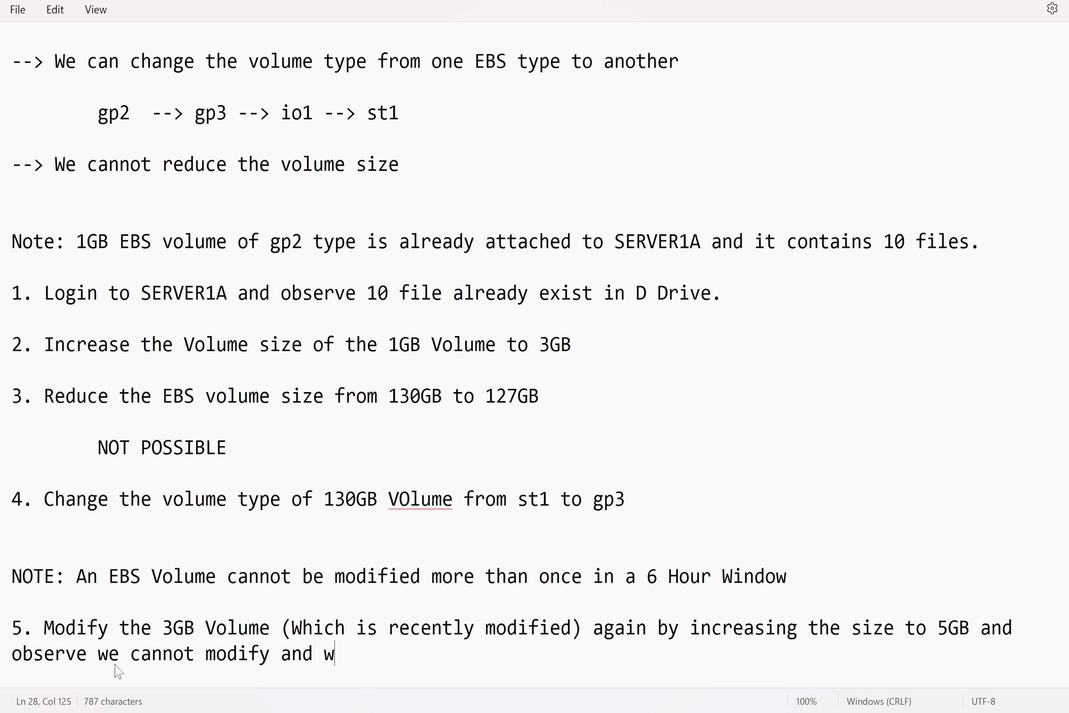
pyautogui.write('e have to wait ')
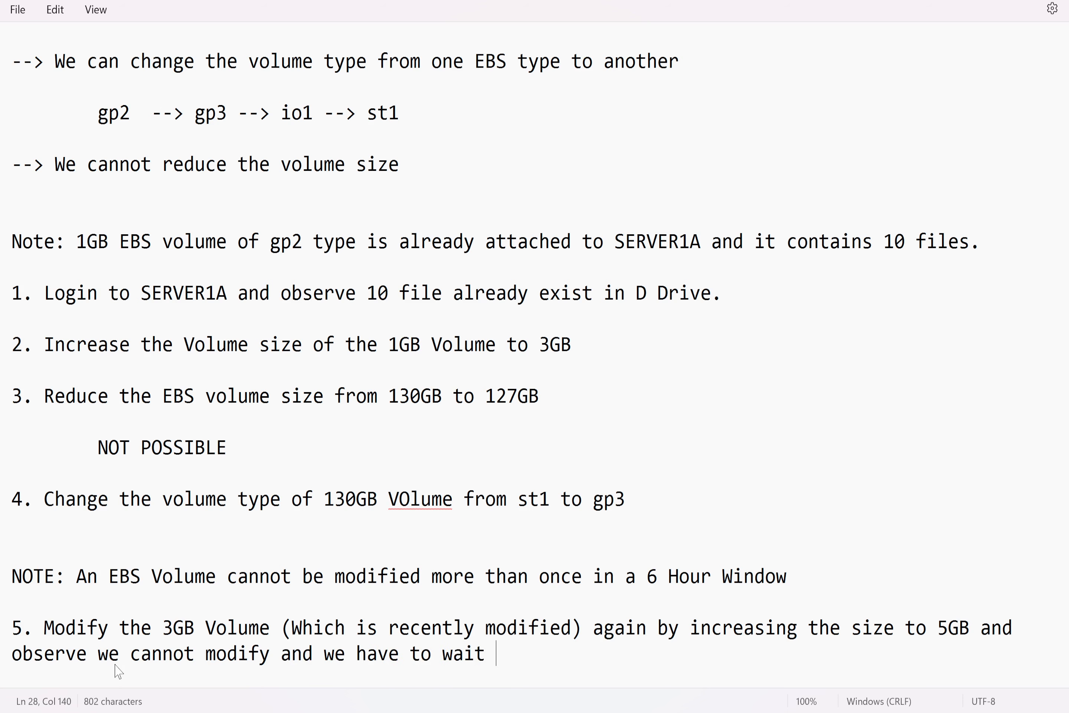
pyautogui.write('for at least 6')
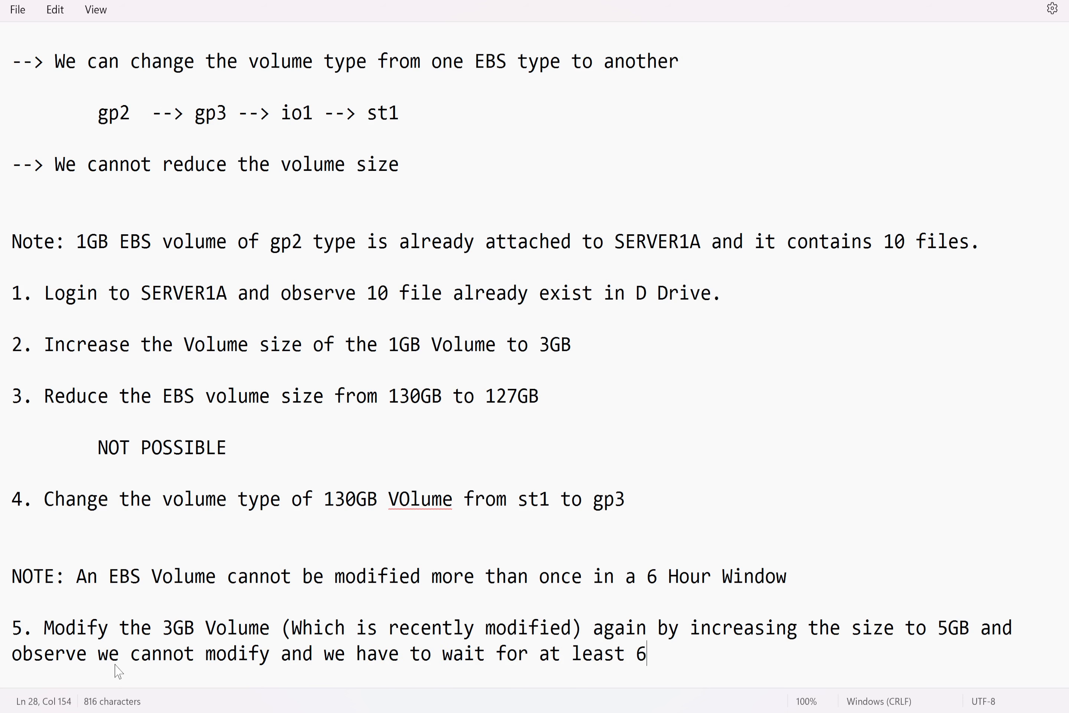
pyautogui.write(' hours.')
pyautogui.press('Return')
pyautogui.press('Return')
pyautogui.press('Return')
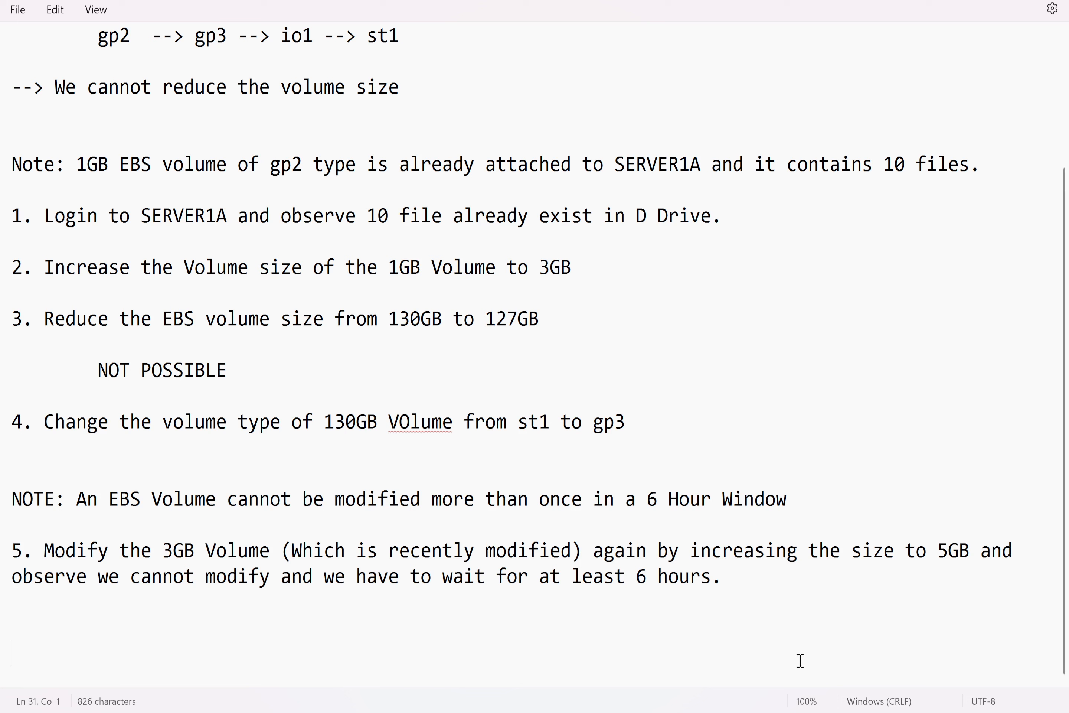
pyautogui.click(729, 582)
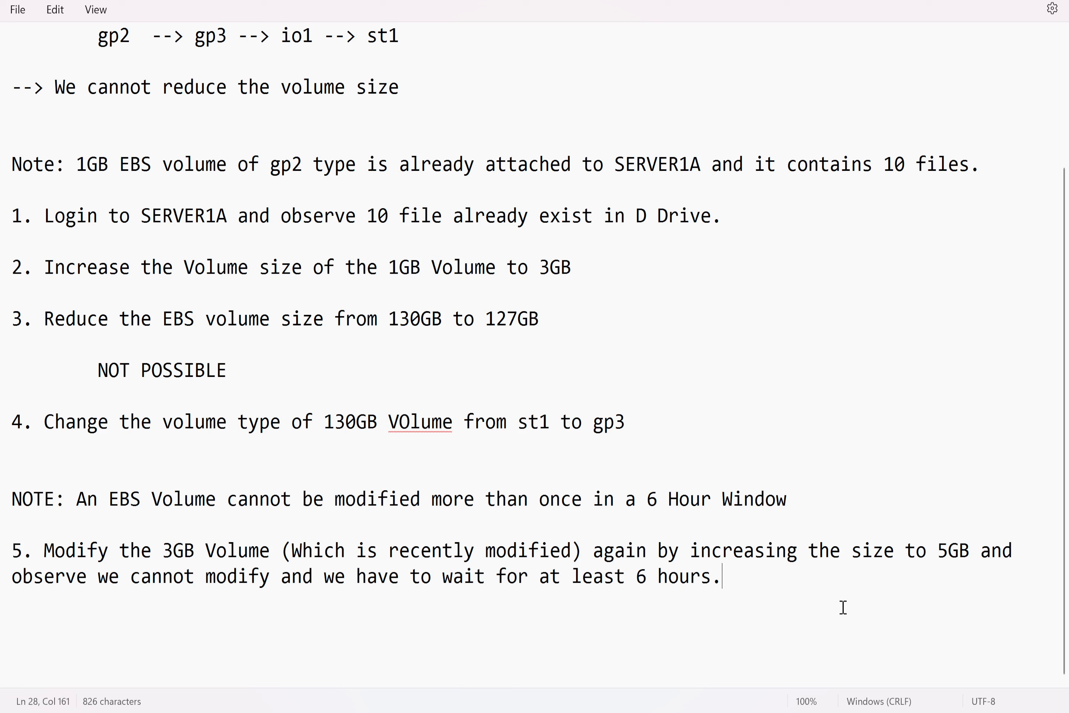